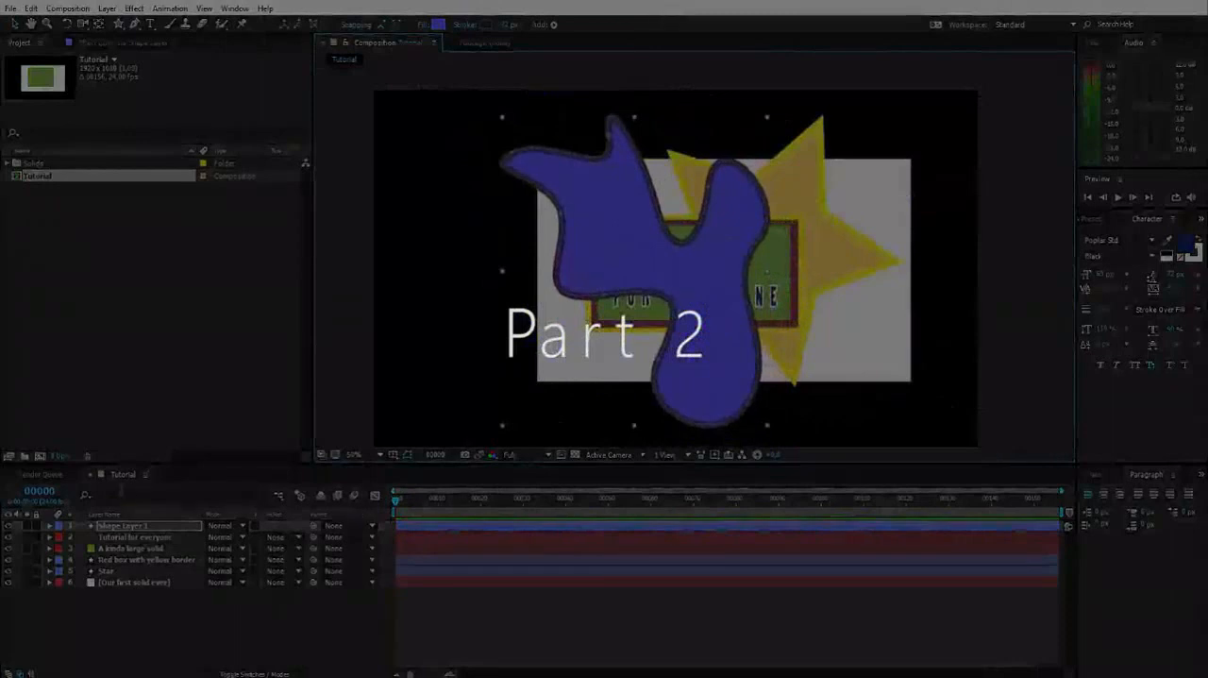
# Move the new blue shape layer below the Star layer and rename it "Blue blob"
pyautogui.moveTo(120, 577); pyautogui.dragTo(120, 574)
pyautogui.press('Return')
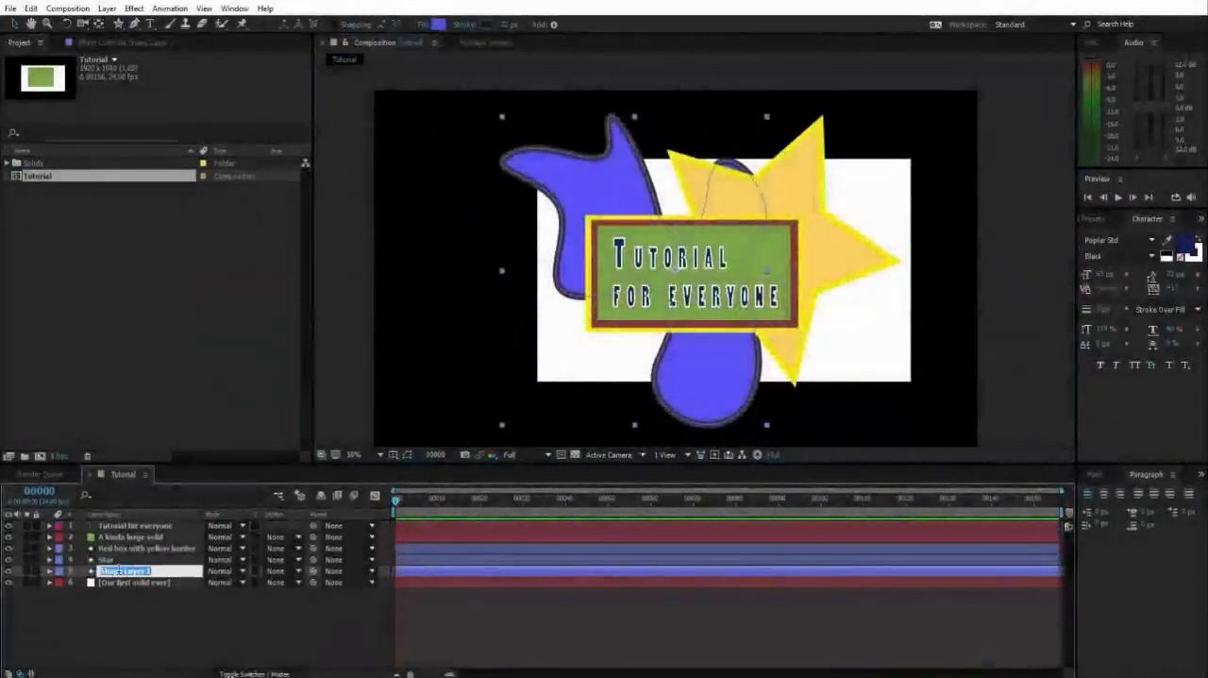
pyautogui.write('Blue bl')
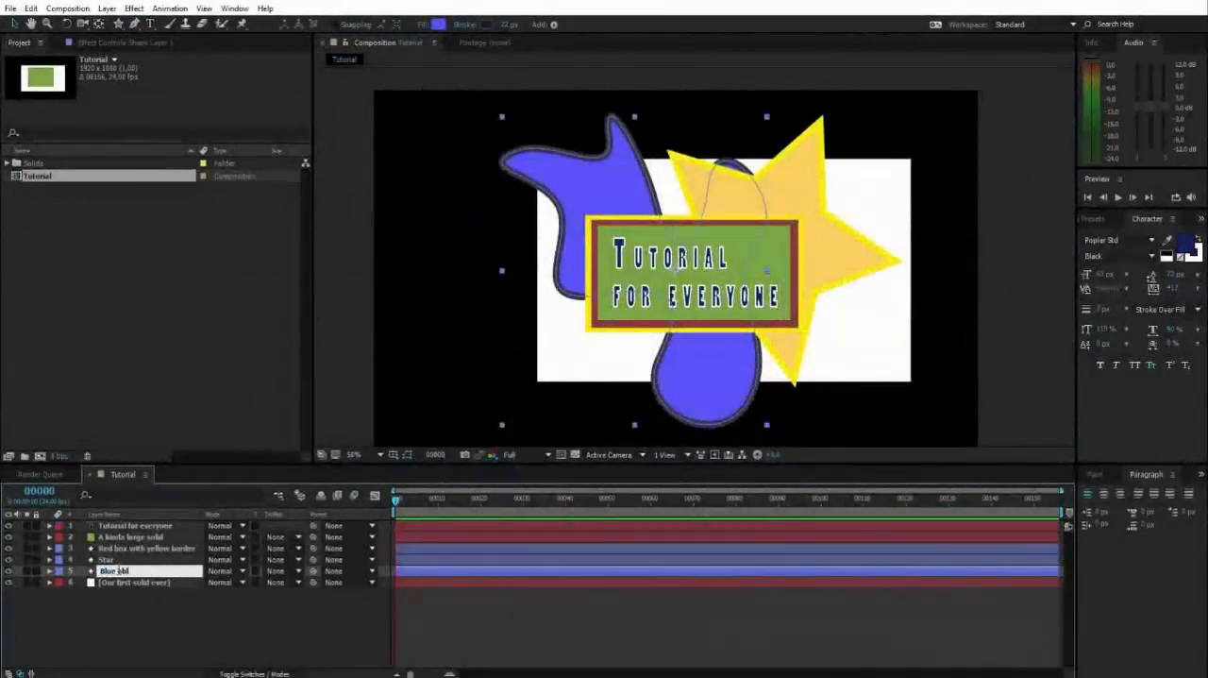
pyautogui.write('ob')
pyautogui.click(144, 604)
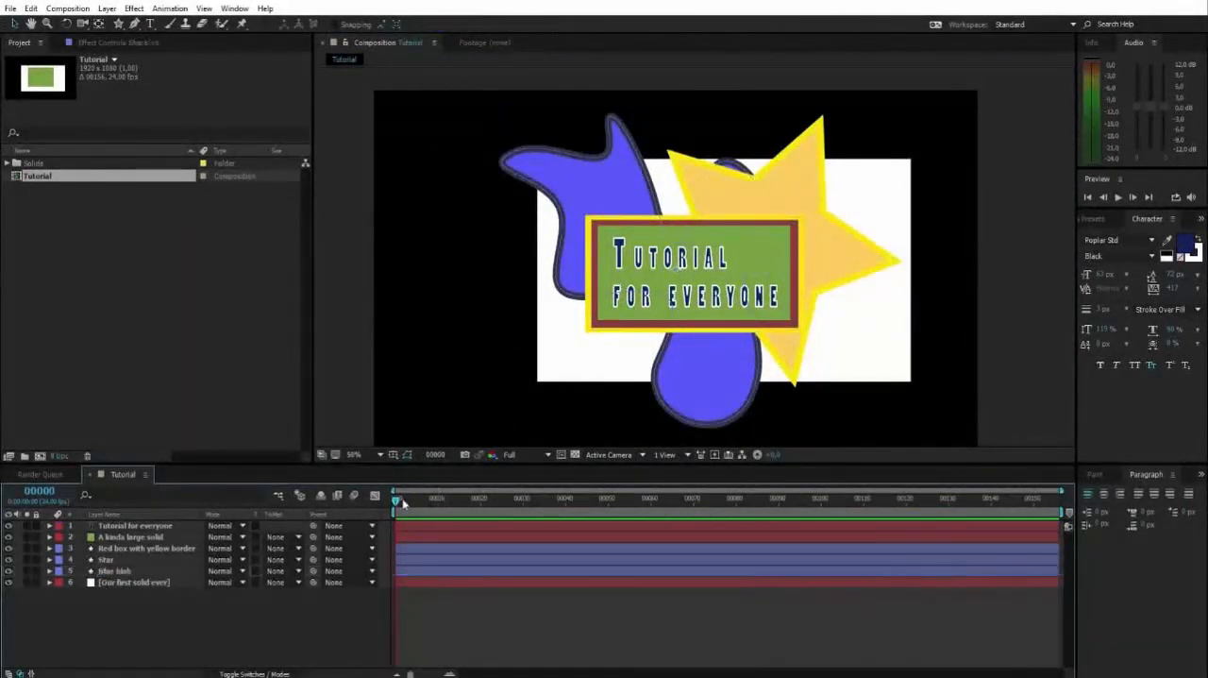
# Lower the Blue blob's stroke width to give it a thin outline, and deselect the layer
pyautogui.moveTo(401, 501)
pyautogui.mouseDown()
pyautogui.moveTo(778, 498)
pyautogui.moveTo(396, 500)
pyautogui.mouseUp()
pyautogui.click(872, 238)
pyautogui.click(624, 194)
pyautogui.click(584, 164)
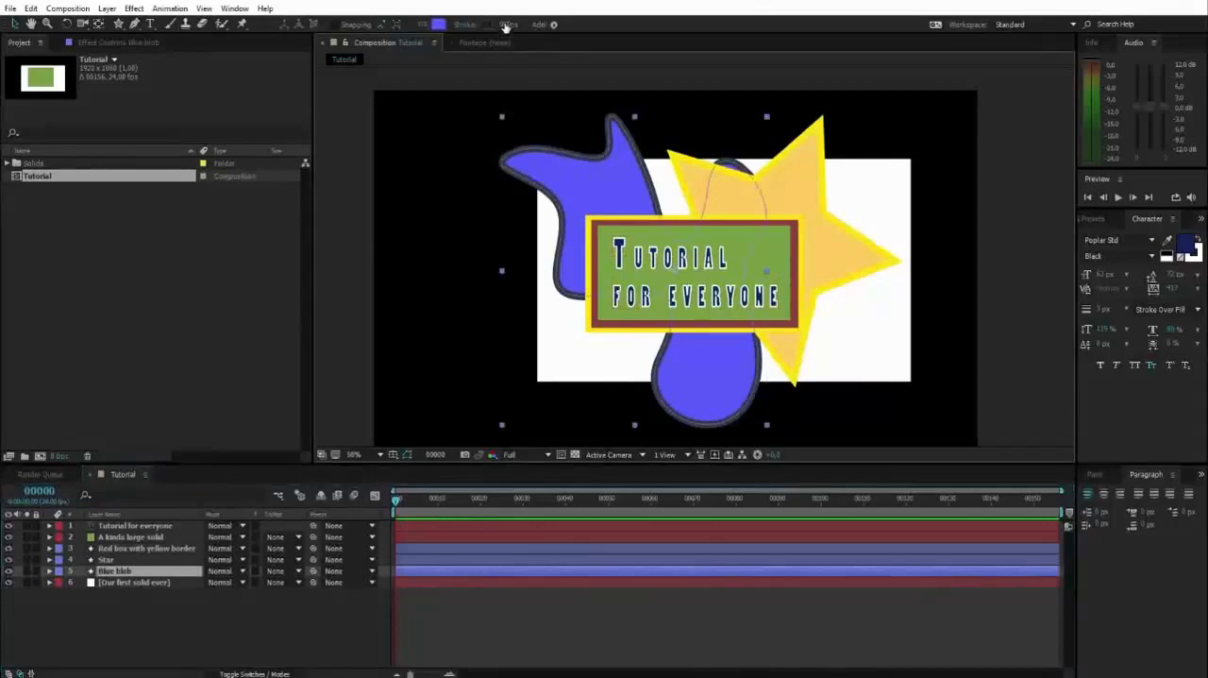
pyautogui.moveTo(509, 25); pyautogui.dragTo(498, 24)
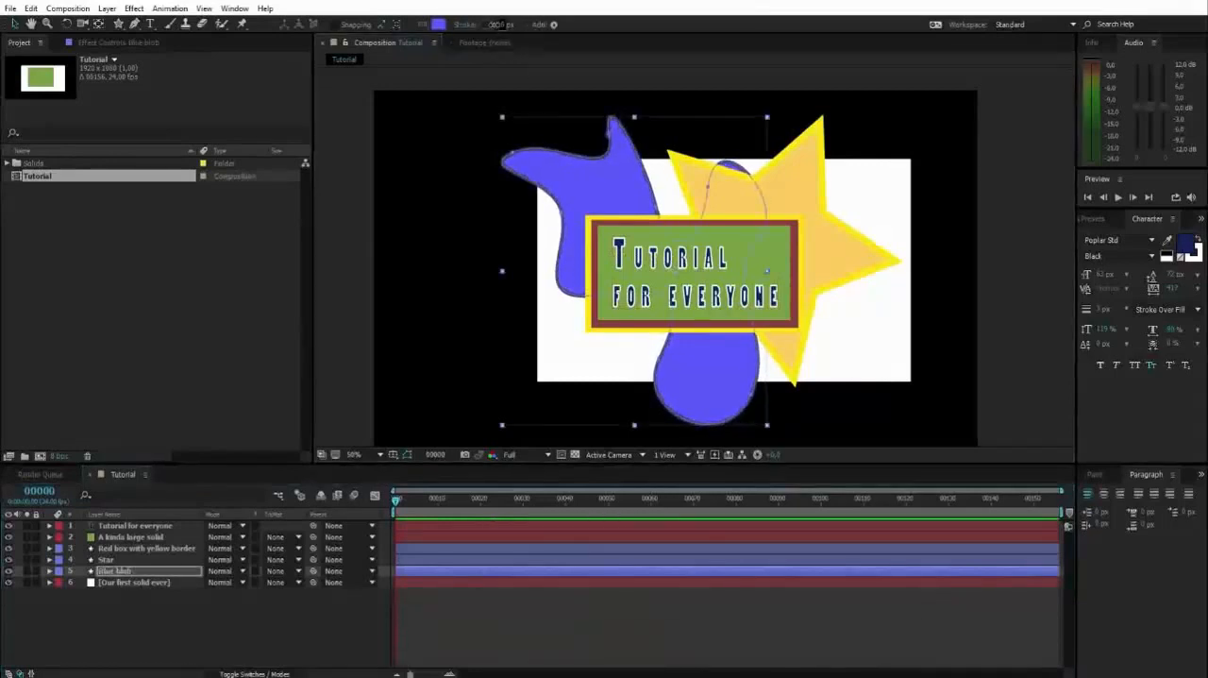
pyautogui.click(474, 147)
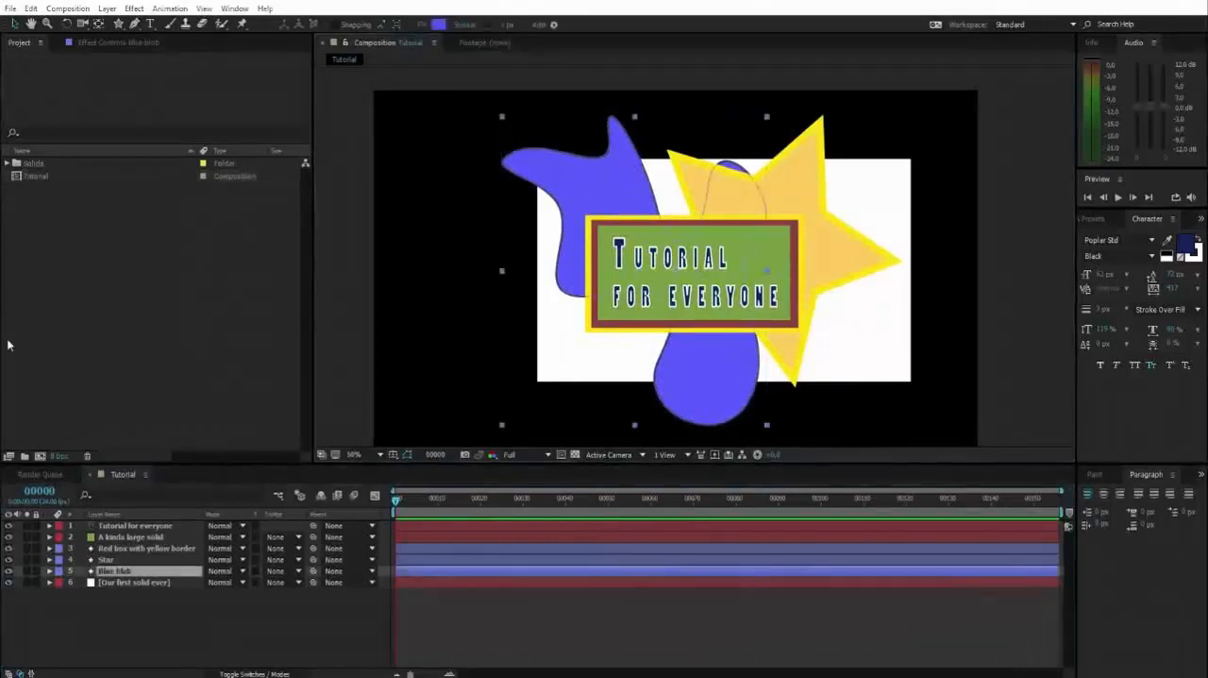
pyautogui.click(332, 215)
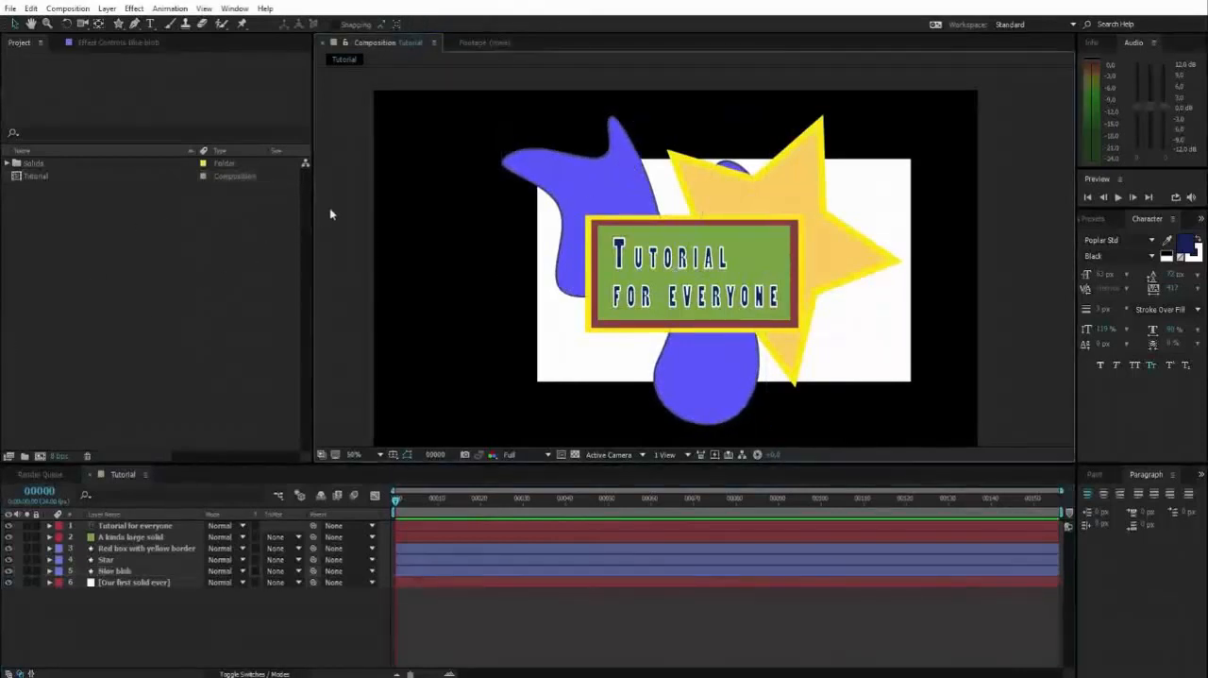
pyautogui.click(566, 168)
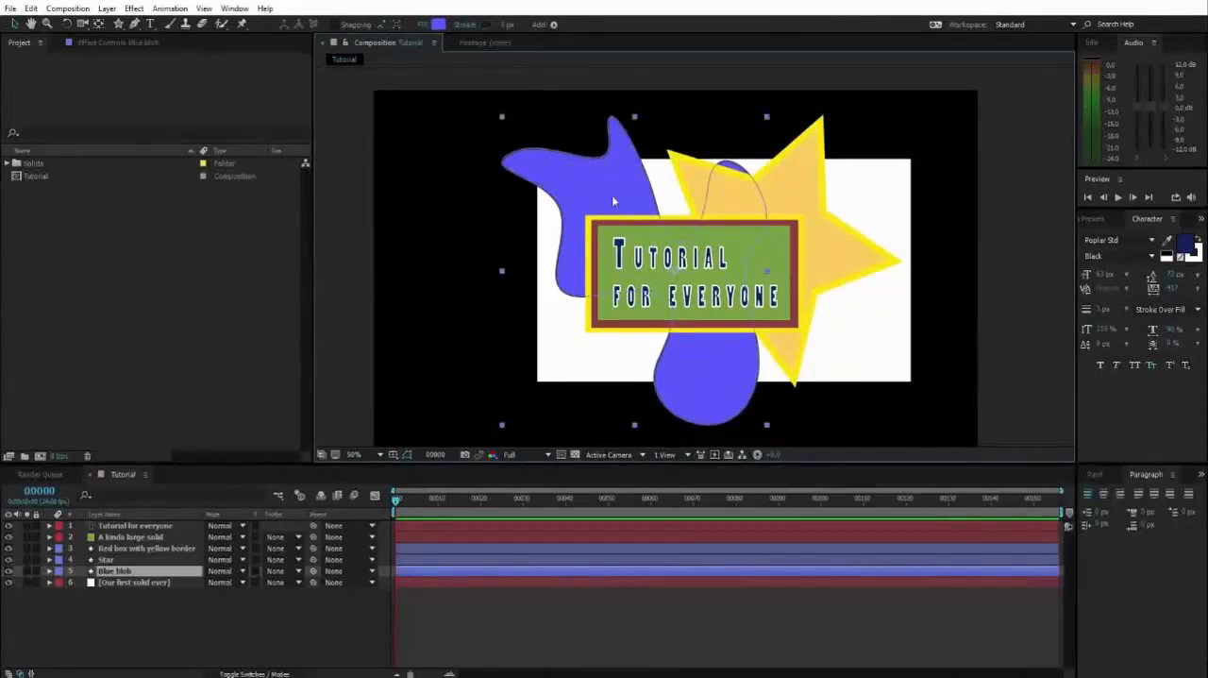
pyautogui.moveTo(598, 206)
pyautogui.mouseDown()
pyautogui.moveTo(452, 185)
pyautogui.moveTo(407, 194)
pyautogui.moveTo(609, 200)
pyautogui.mouseUp()
pyautogui.hotkey('ctrl', 'z')
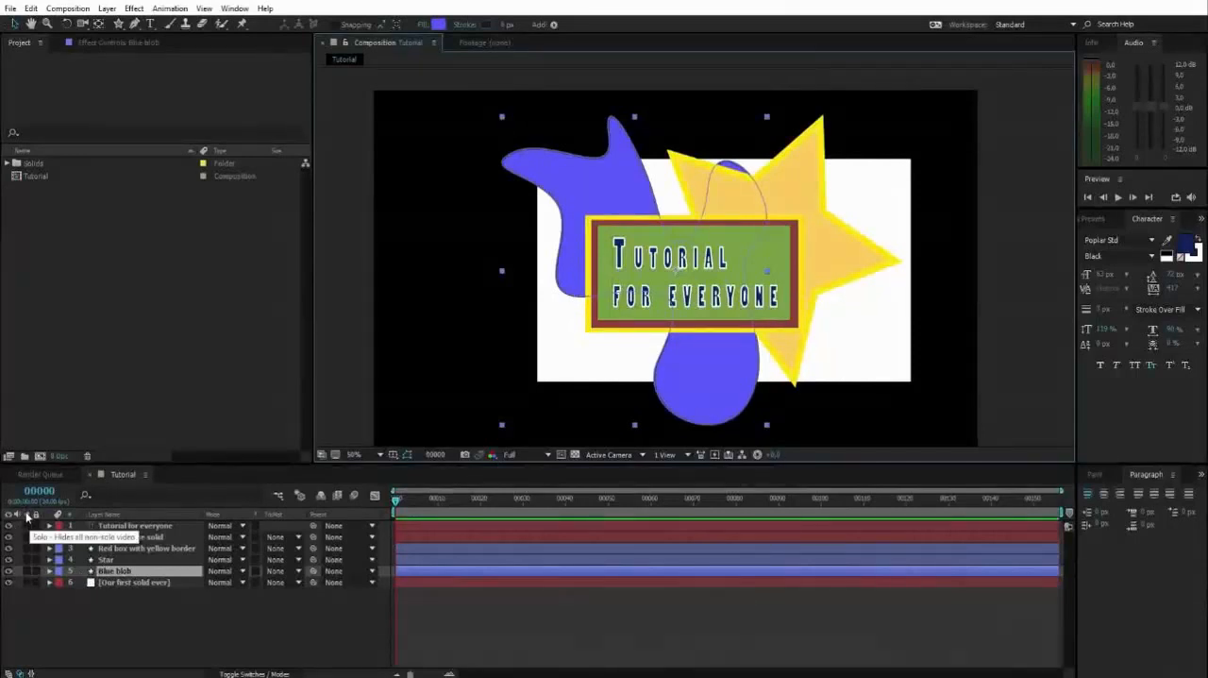
# Solo the Blue blob layer, turning the Star layer's solo on and off again so that only the blob shows
pyautogui.click(28, 572)
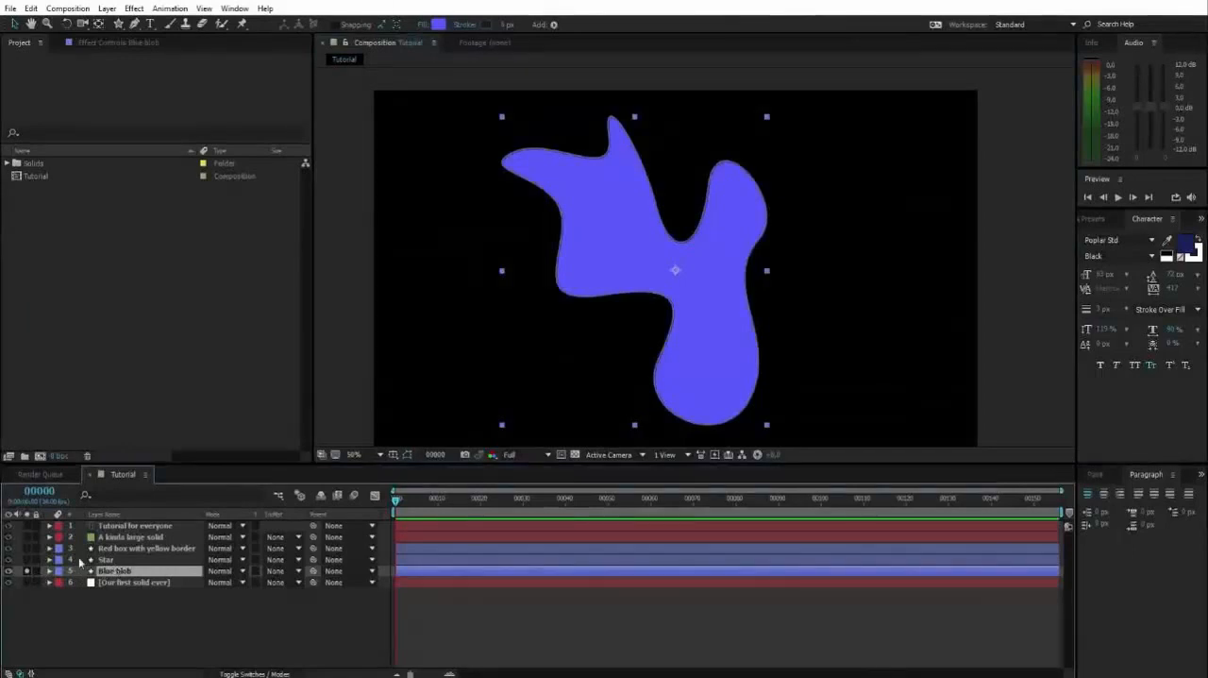
pyautogui.click(26, 558)
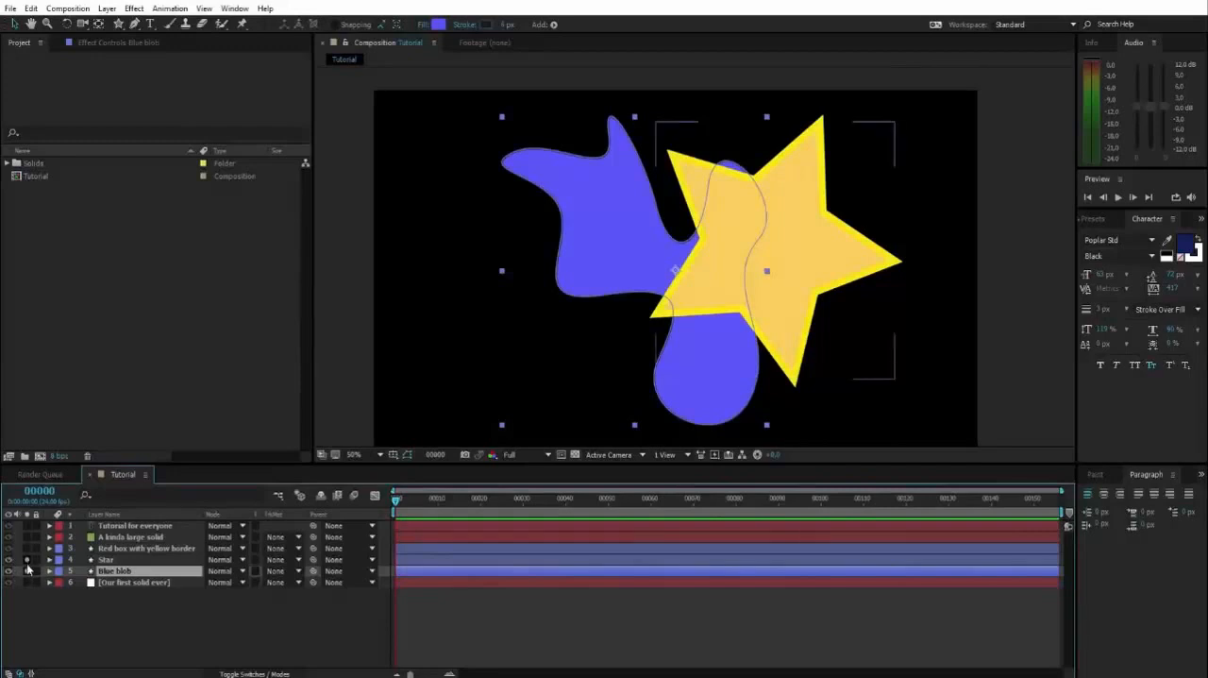
pyautogui.click(1042, 276)
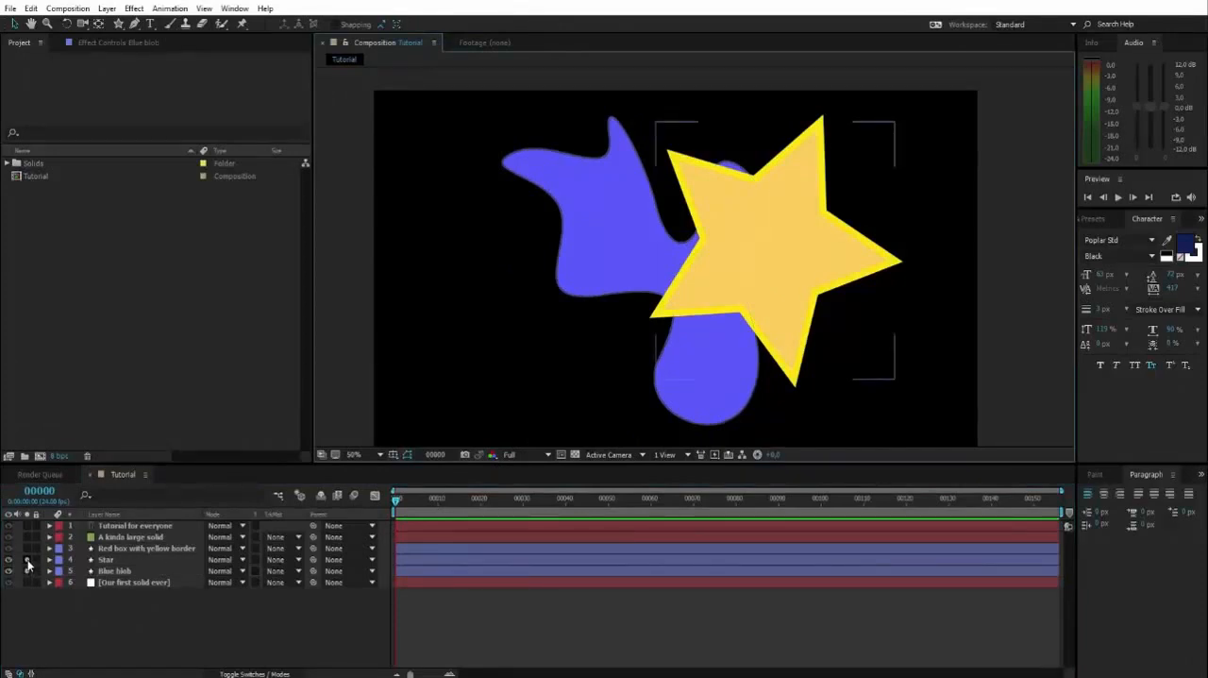
pyautogui.click(26, 569)
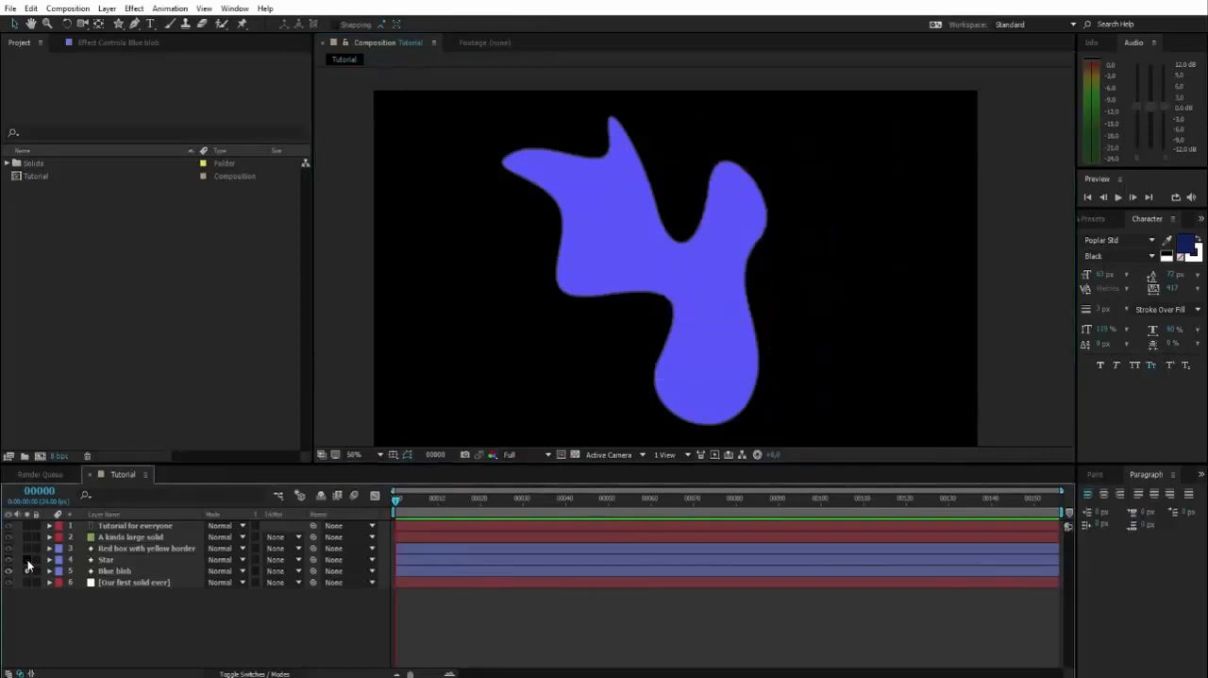
# Pan the composition view with the Hand tool to look around the selected blue blob
pyautogui.click(630, 242)
pyautogui.moveTo(631, 242)
pyautogui.mouseDown()
pyautogui.moveTo(623, 220)
pyautogui.moveTo(623, 237)
pyautogui.moveTo(668, 235)
pyautogui.moveTo(652, 207)
pyautogui.moveTo(701, 278)
pyautogui.moveTo(779, 172)
pyautogui.moveTo(640, 239)
pyautogui.moveTo(596, 318)
pyautogui.moveTo(712, 203)
pyautogui.moveTo(616, 240)
pyautogui.moveTo(732, 189)
pyautogui.moveTo(690, 219)
pyautogui.moveTo(704, 207)
pyautogui.moveTo(725, 216)
pyautogui.moveTo(742, 254)
pyautogui.moveTo(626, 235)
pyautogui.moveTo(708, 246)
pyautogui.moveTo(714, 211)
pyautogui.moveTo(650, 208)
pyautogui.moveTo(709, 207)
pyautogui.moveTo(730, 194)
pyautogui.moveTo(708, 221)
pyautogui.moveTo(692, 203)
pyautogui.moveTo(631, 274)
pyautogui.moveTo(728, 154)
pyautogui.moveTo(688, 215)
pyautogui.mouseUp()
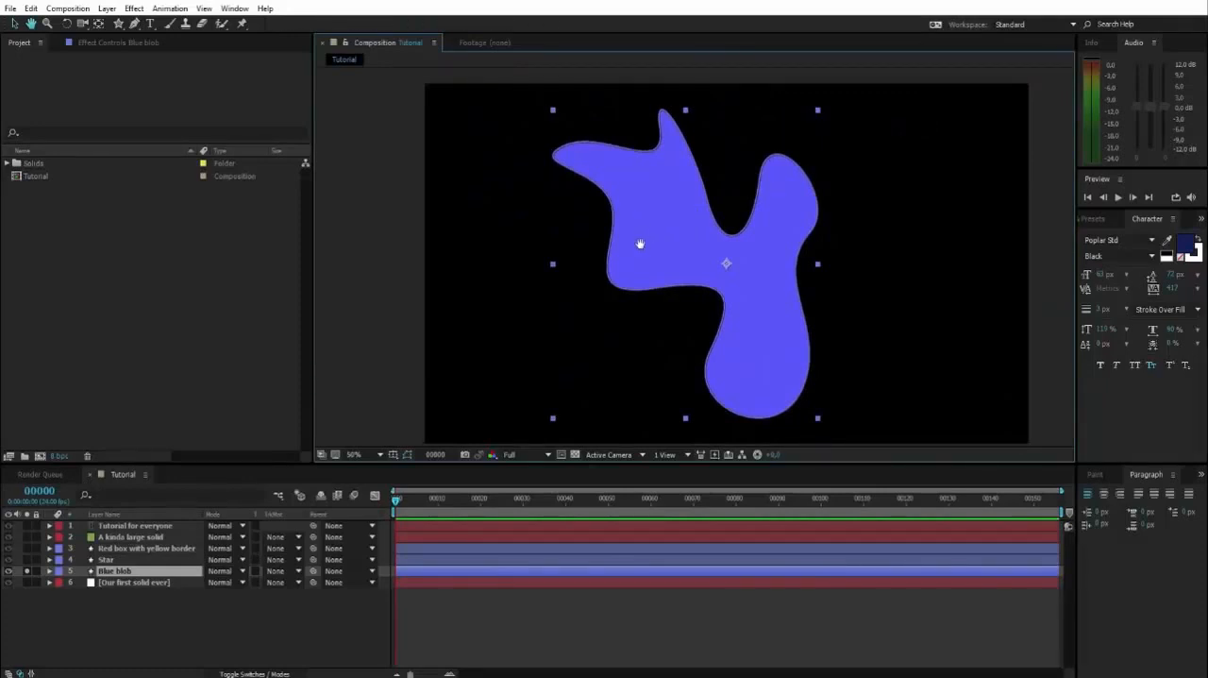
pyautogui.moveTo(638, 245)
pyautogui.mouseDown()
pyautogui.moveTo(707, 221)
pyautogui.moveTo(648, 252)
pyautogui.mouseUp()
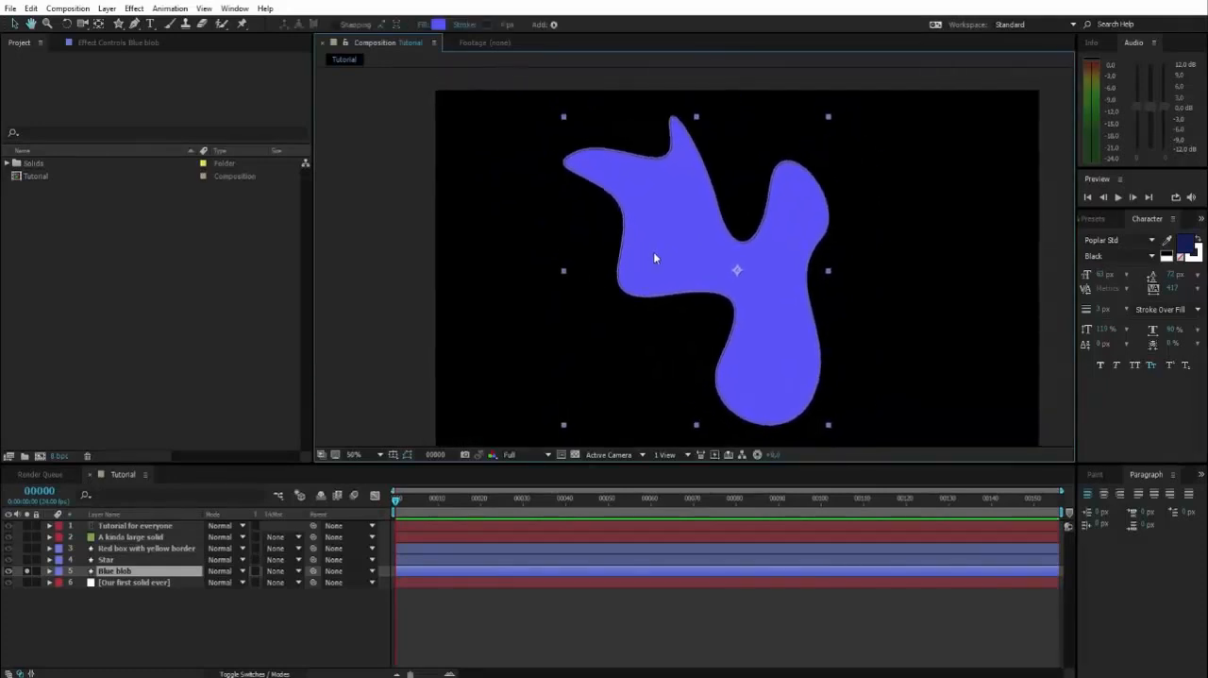
pyautogui.press('space')
pyautogui.moveTo(803, 220); pyautogui.dragTo(733, 192)
pyautogui.moveTo(574, 209); pyautogui.dragTo(633, 218)
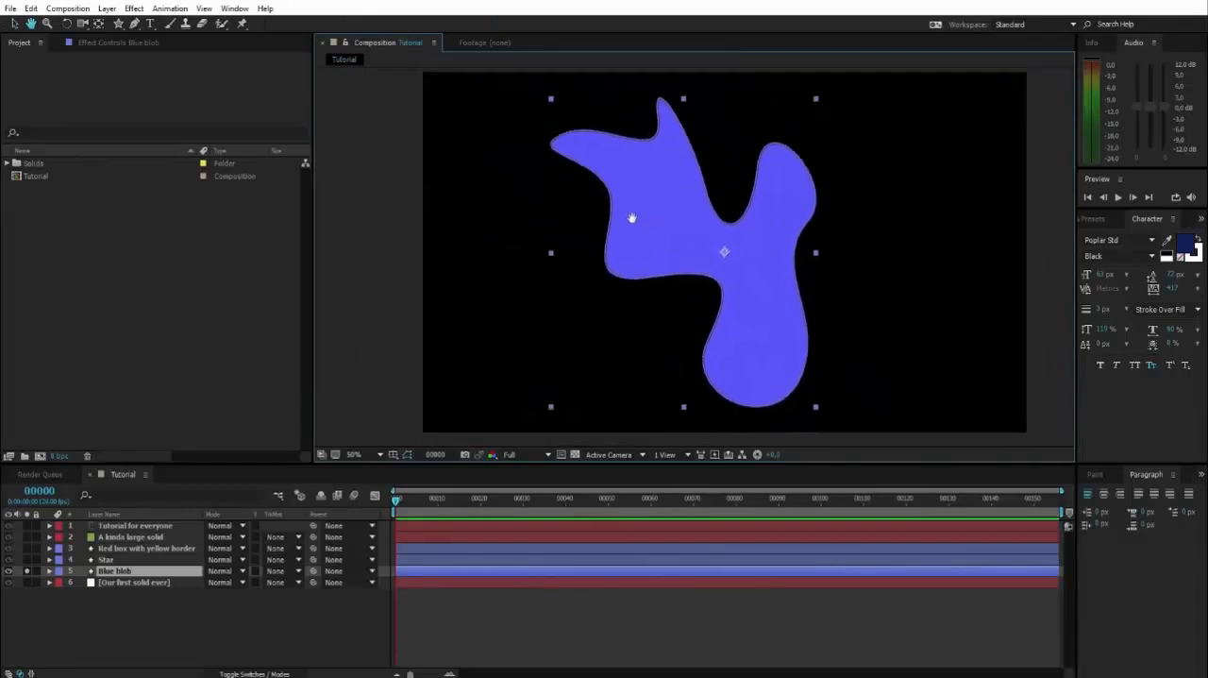
pyautogui.moveTo(746, 190); pyautogui.dragTo(798, 199)
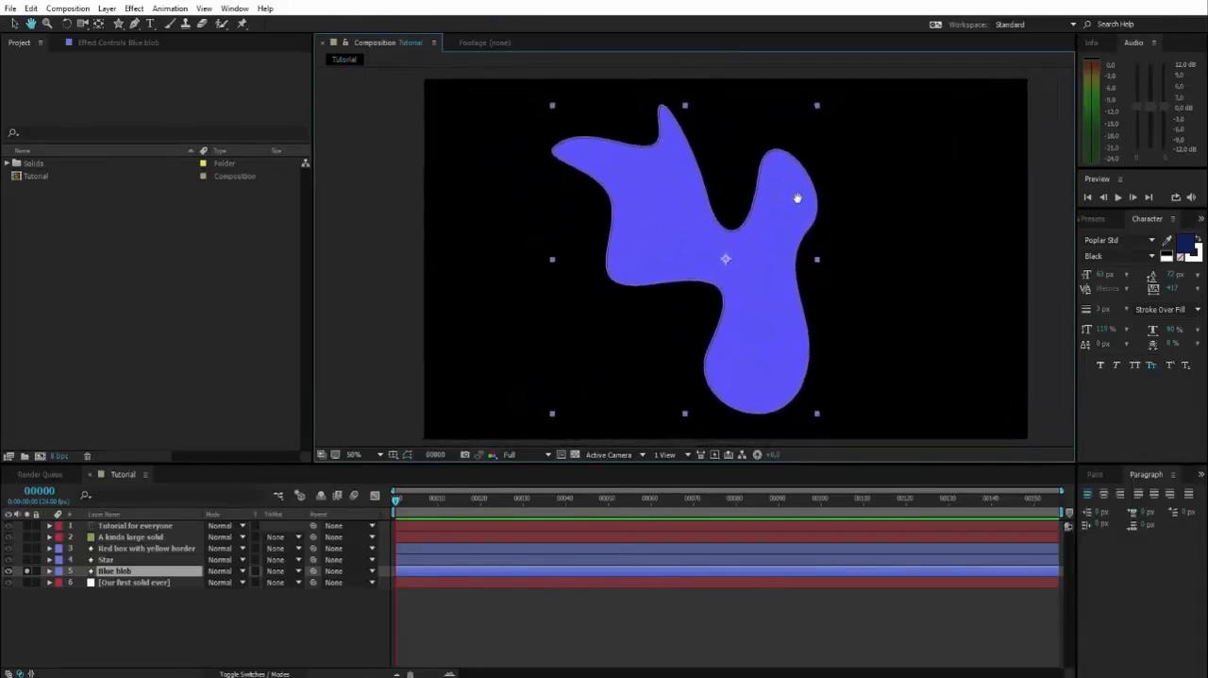
pyautogui.moveTo(693, 238); pyautogui.dragTo(720, 234)
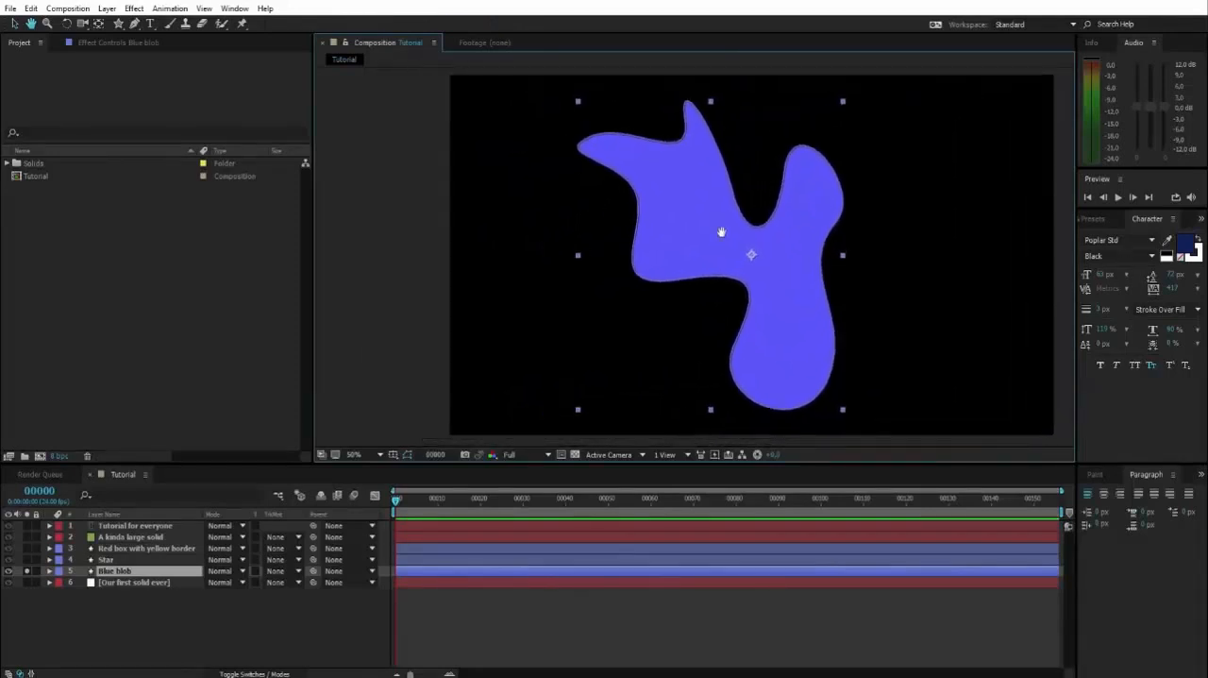
# Enter path editing on the blue blob and move the vertices on both sides of its upper notch slightly upward
pyautogui.doubleClick(673, 171)
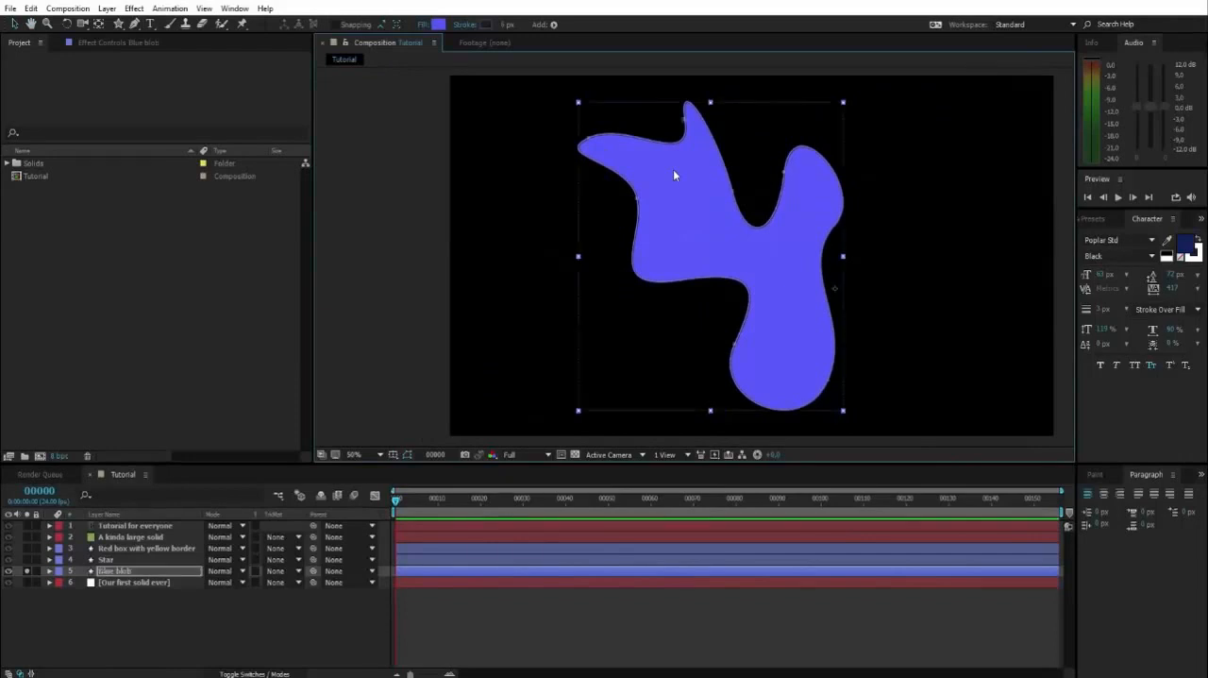
pyautogui.moveTo(743, 171); pyautogui.dragTo(748, 209)
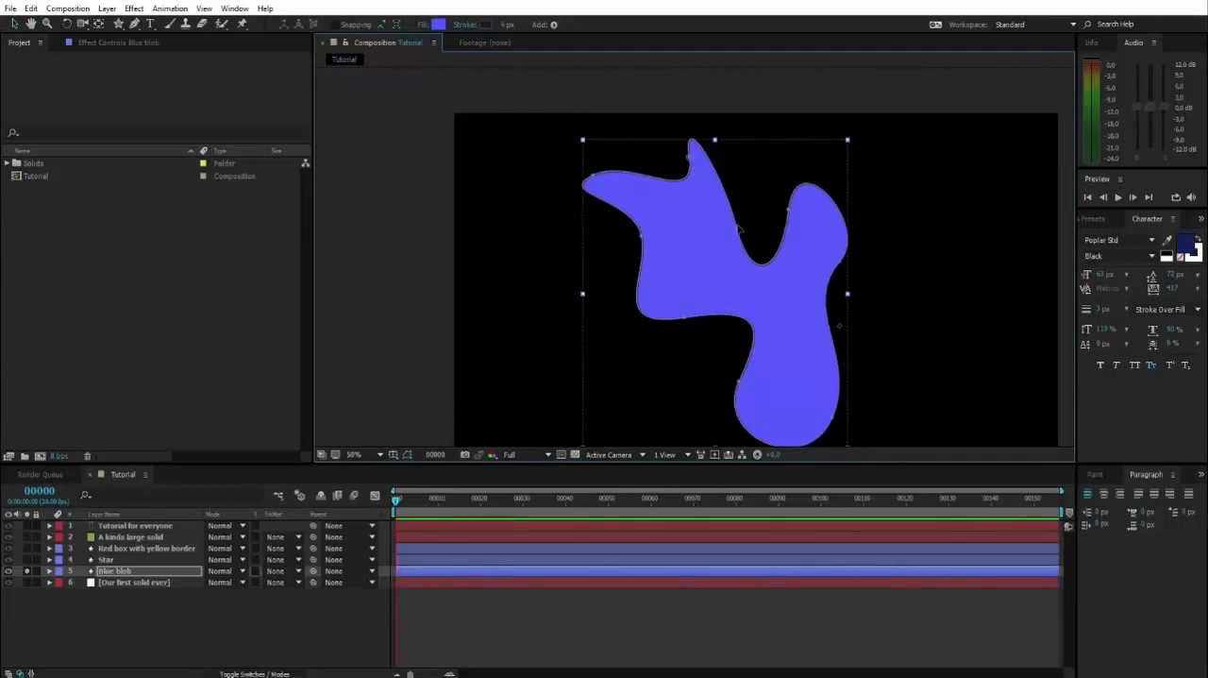
pyautogui.moveTo(739, 233); pyautogui.dragTo(734, 155)
pyautogui.moveTo(789, 209); pyautogui.dragTo(785, 203)
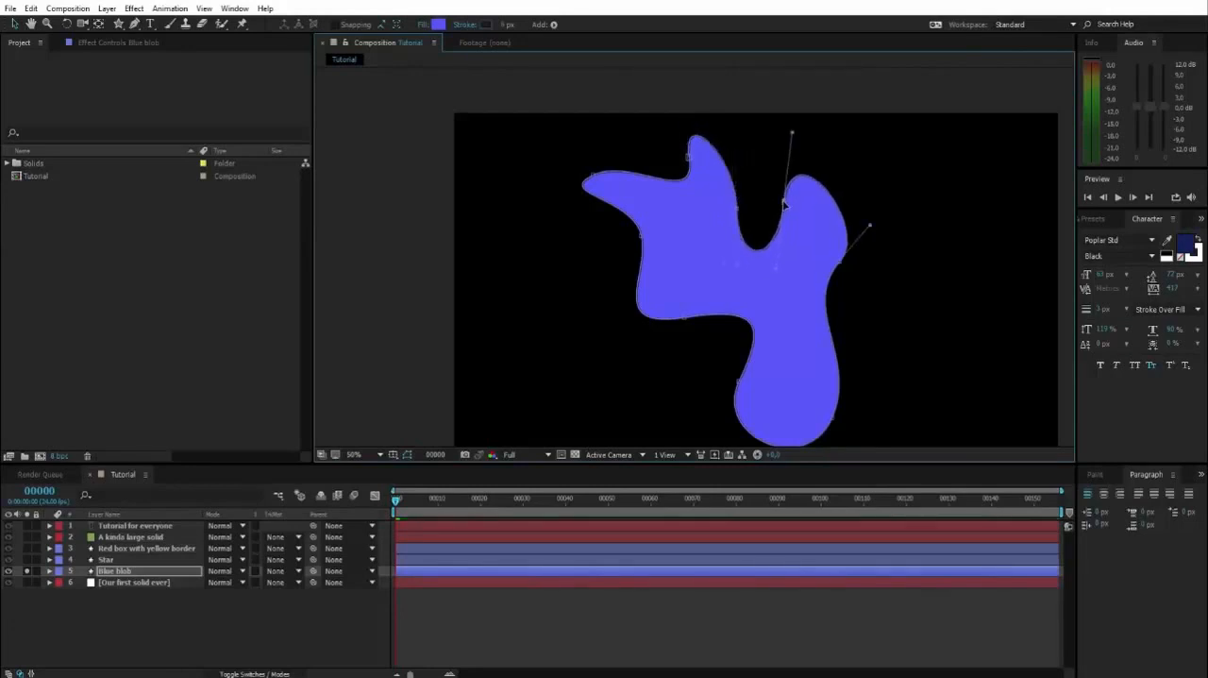
# Collapse the facing handles of the upper-right lobe's two vertices to straighten that segment, and swing the lower vertex's remaining handle into the shape
pyautogui.moveTo(793, 136); pyautogui.dragTo(784, 203)
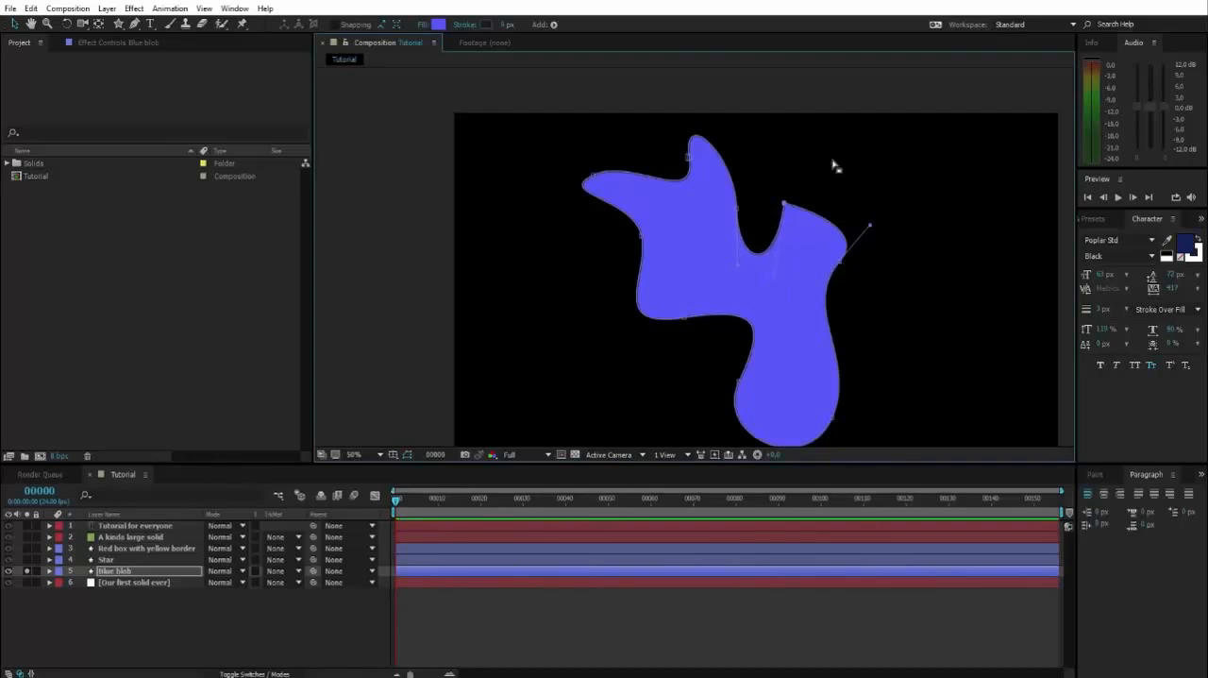
pyautogui.moveTo(865, 232); pyautogui.dragTo(839, 265)
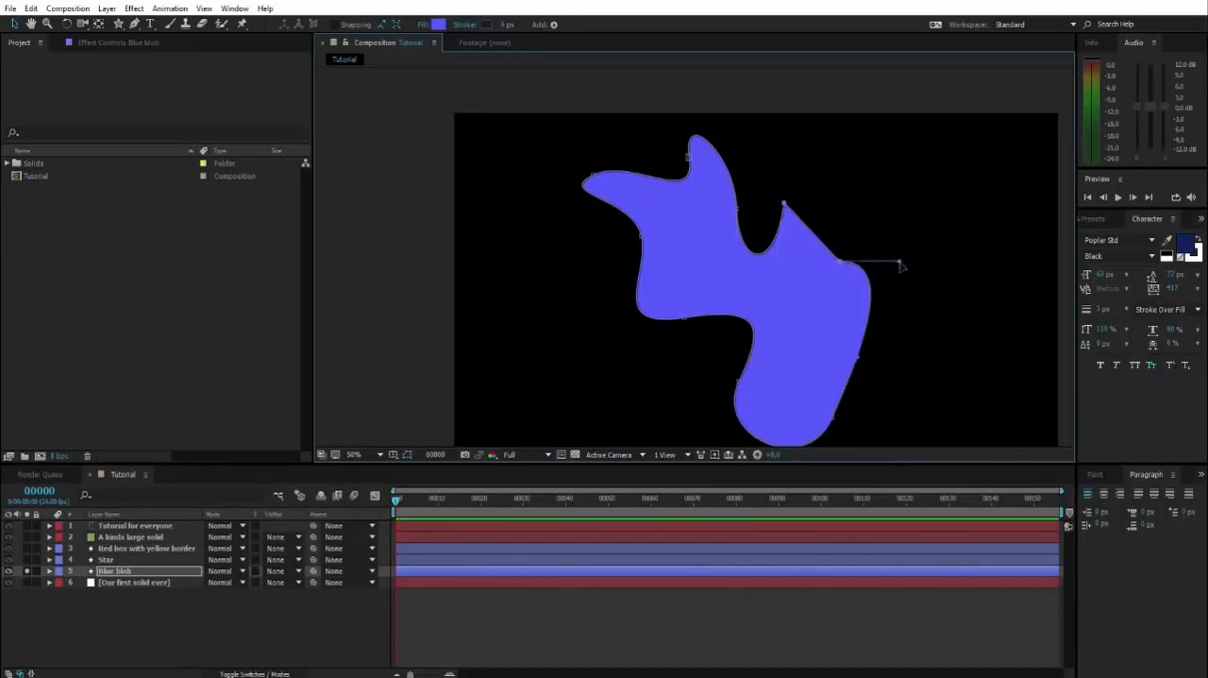
pyautogui.moveTo(902, 266); pyautogui.dragTo(789, 284)
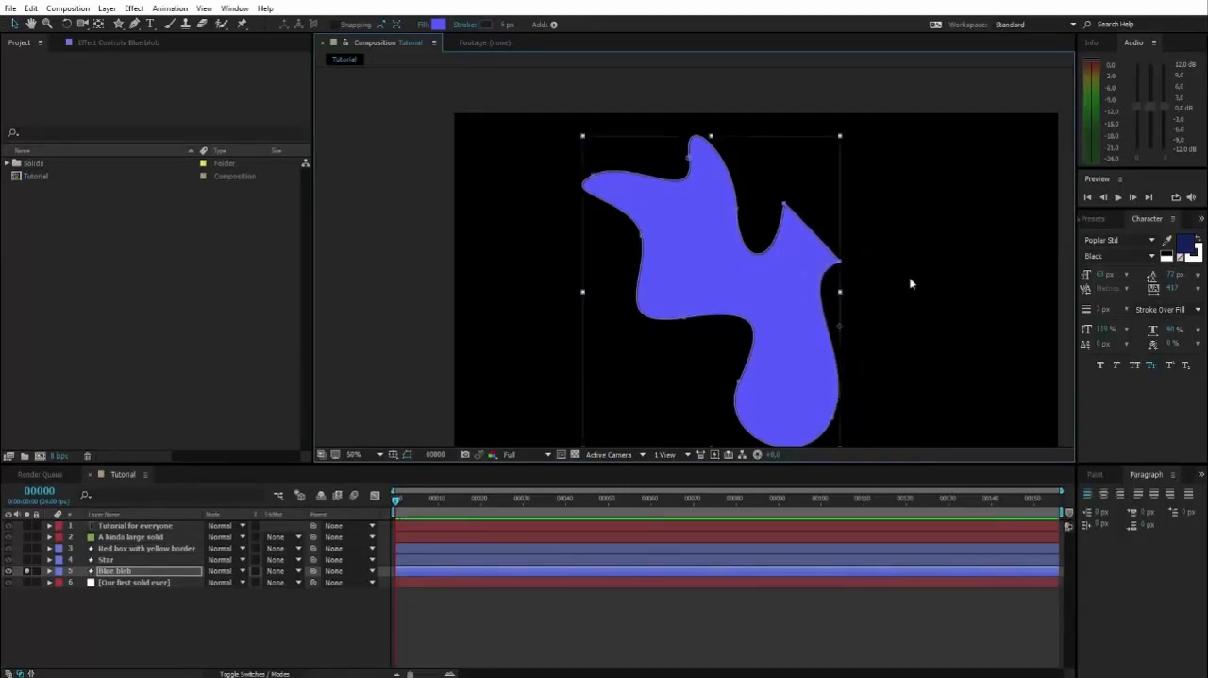
pyautogui.click(908, 272)
# Reopen the blob's path for editing and shift the vertex at the lower right of its bottom lobe slightly downward
pyautogui.press('space')
pyautogui.moveTo(902, 244); pyautogui.dragTo(744, 191)
pyautogui.click(779, 257)
pyautogui.doubleClick(769, 211)
pyautogui.press('space')
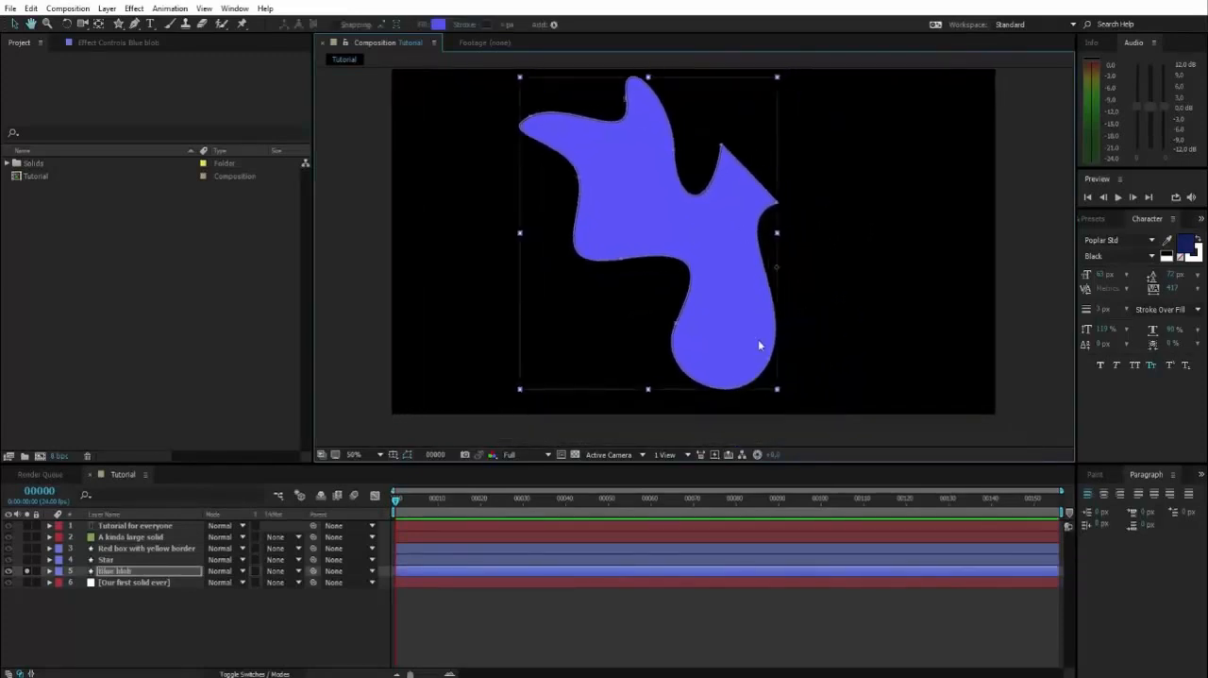
pyautogui.moveTo(770, 360); pyautogui.dragTo(773, 370)
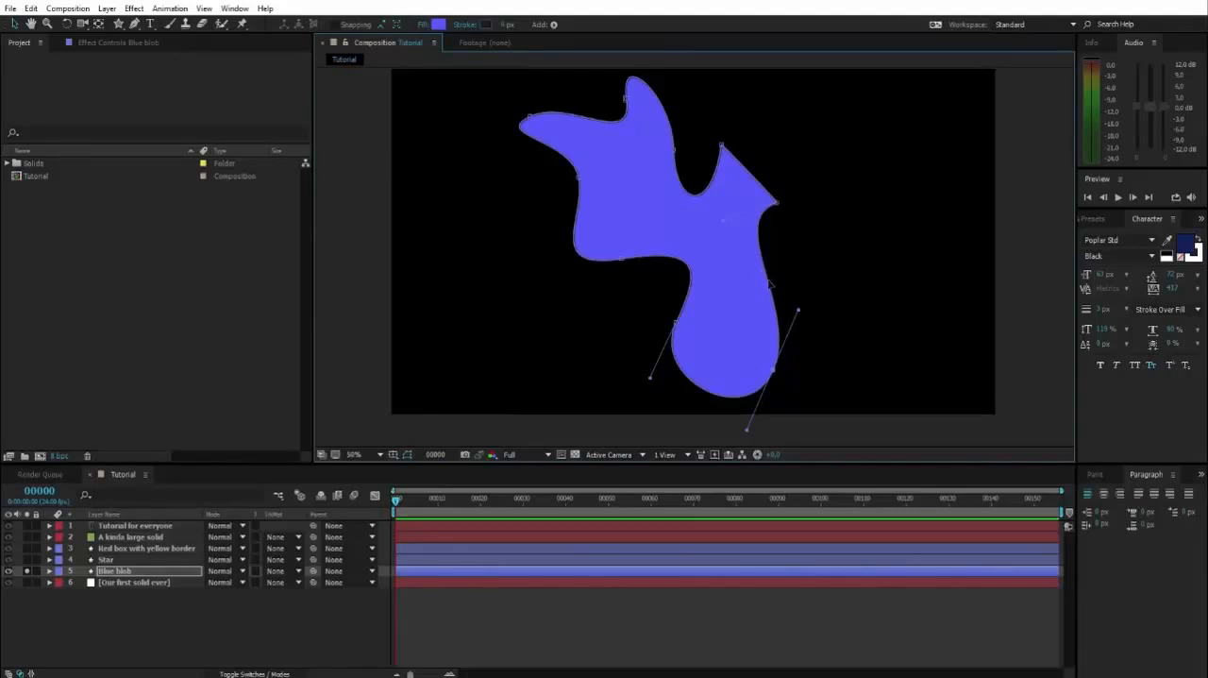
# Add a vertex on the right edge of the blob's bottom lobe with the Add Vertex Tool
pyautogui.click(136, 24)
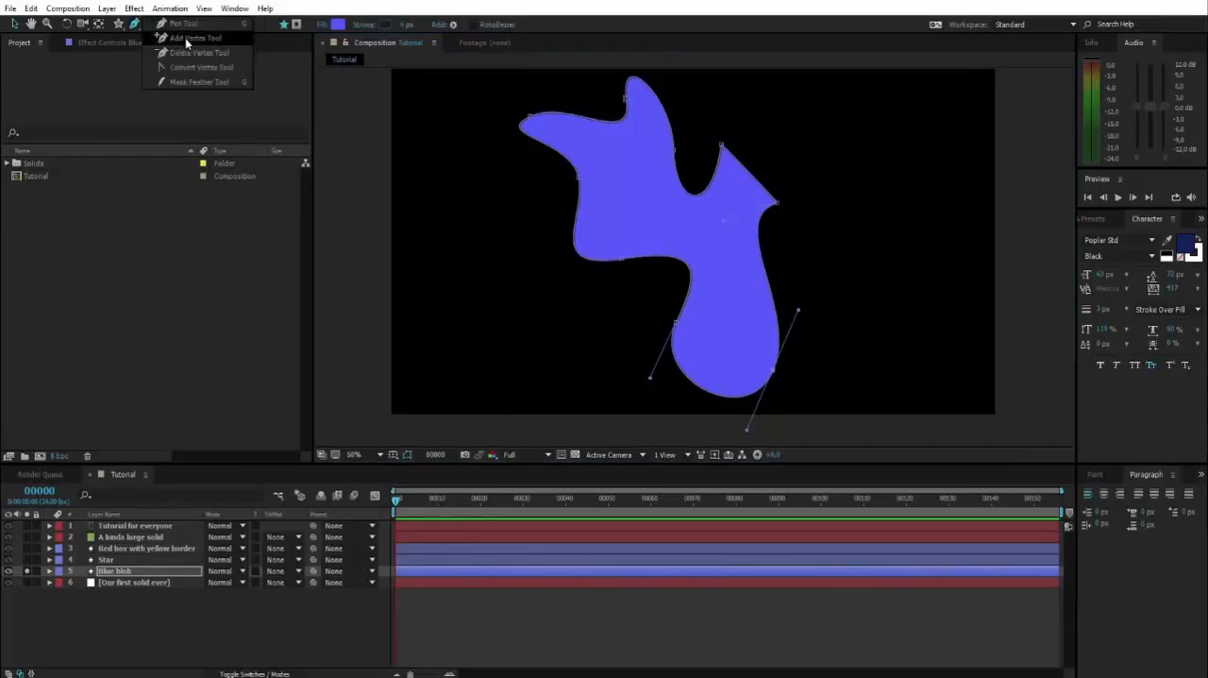
pyautogui.click(184, 38)
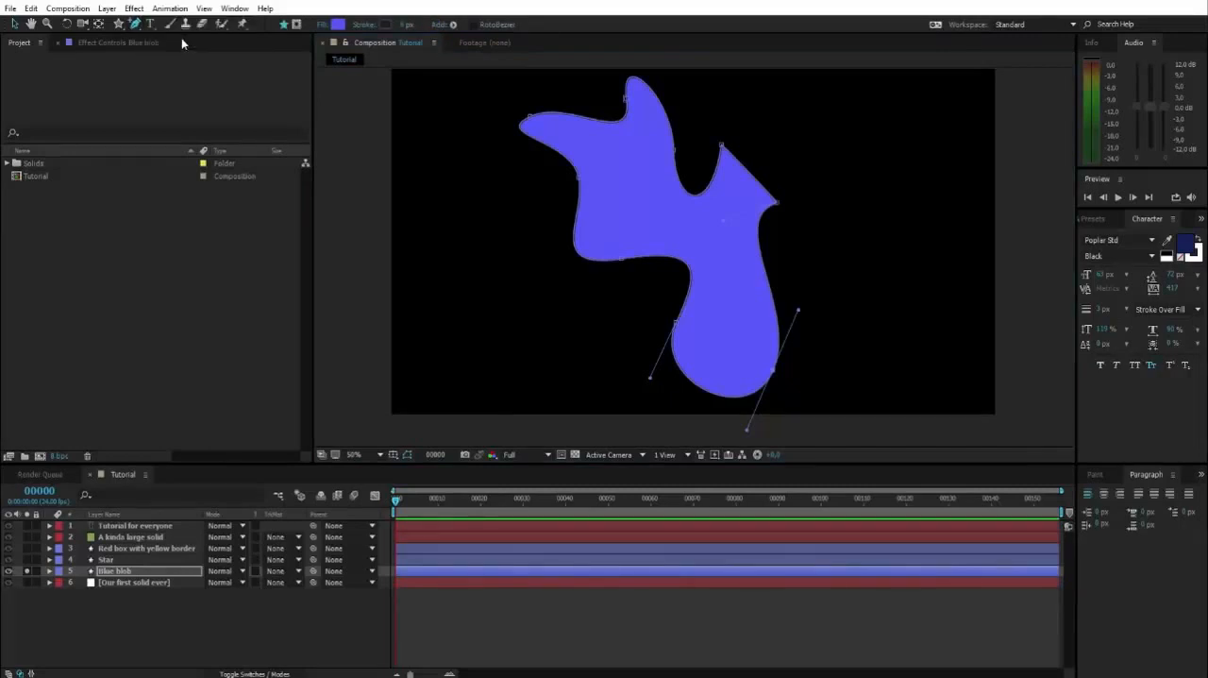
pyautogui.click(772, 288)
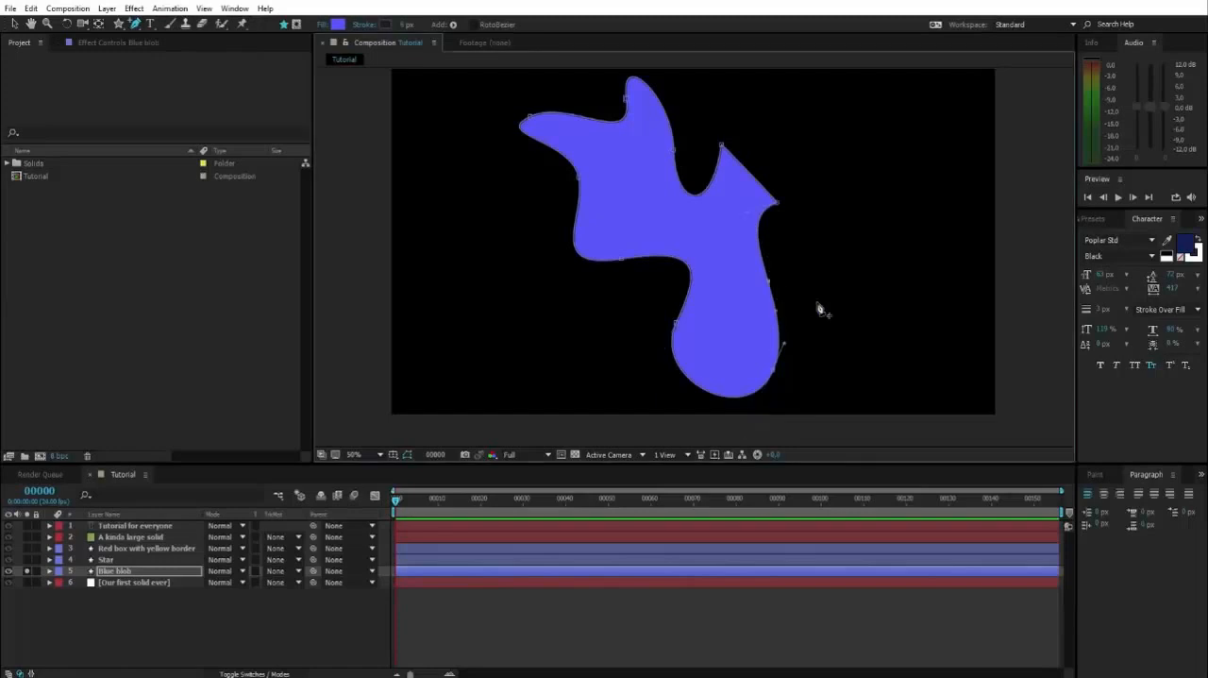
# Pull the added vertex outward to the right with the Pen tool and adjust the handles around it
pyautogui.moveTo(139, 25); pyautogui.dragTo(177, 34)
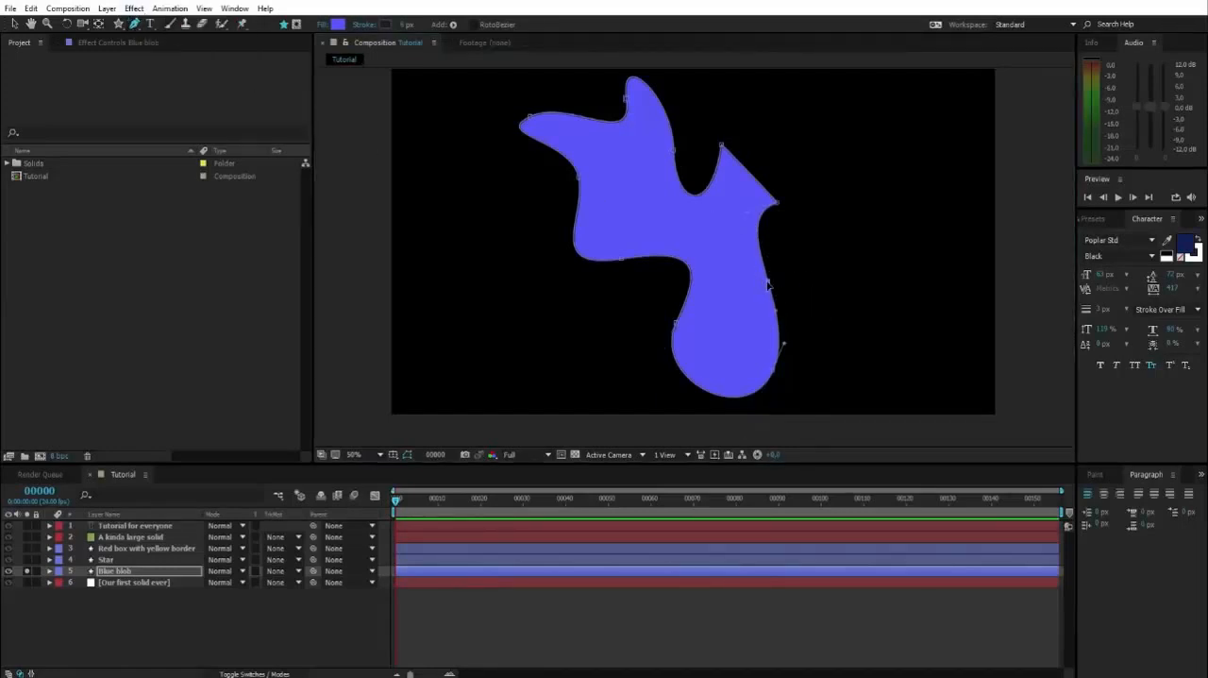
pyautogui.moveTo(769, 287); pyautogui.dragTo(832, 281)
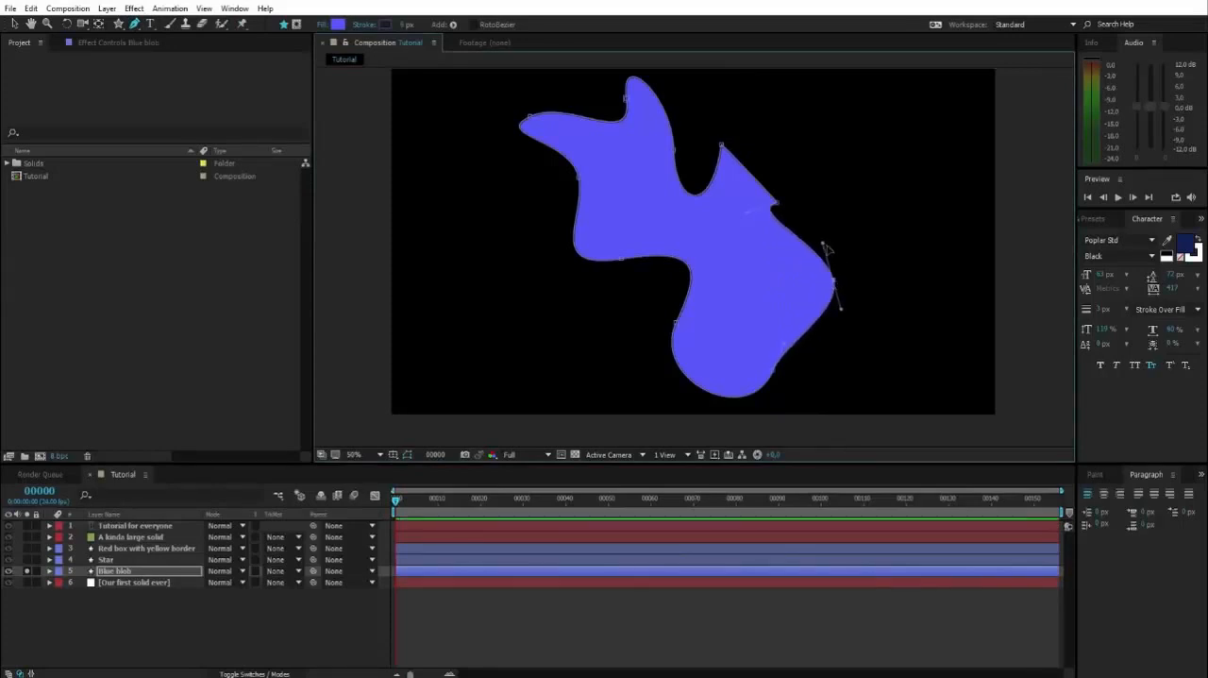
pyautogui.moveTo(824, 243); pyautogui.dragTo(829, 248)
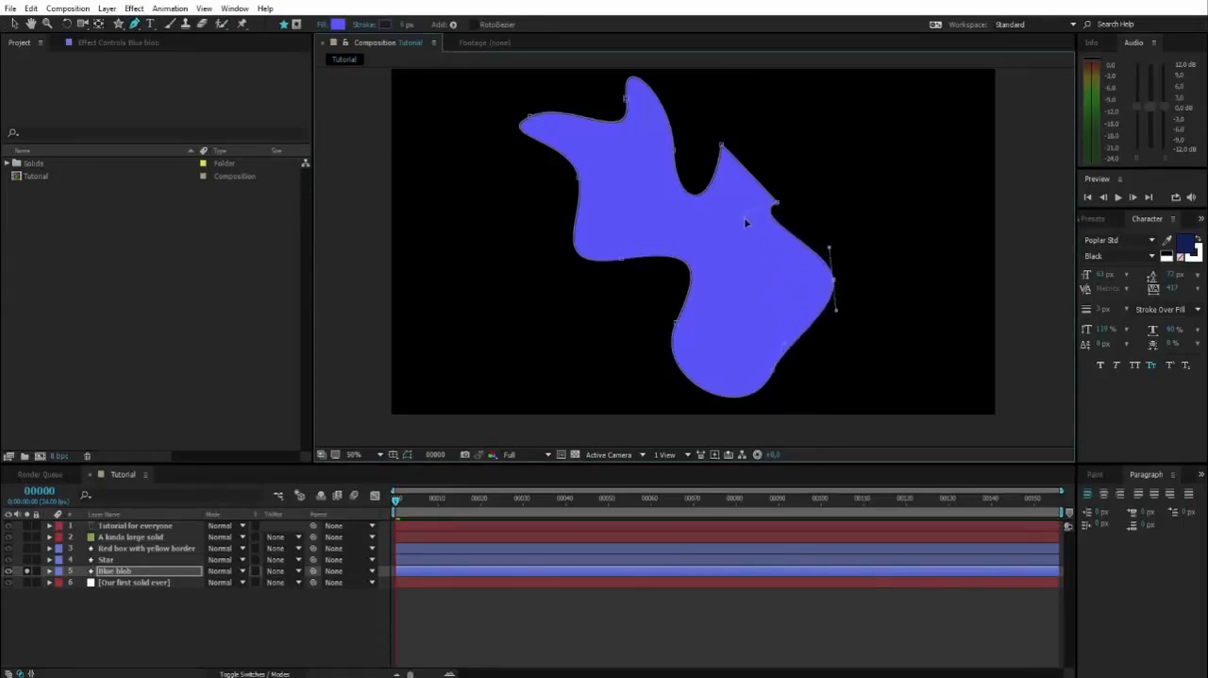
pyautogui.moveTo(745, 221); pyautogui.dragTo(776, 204)
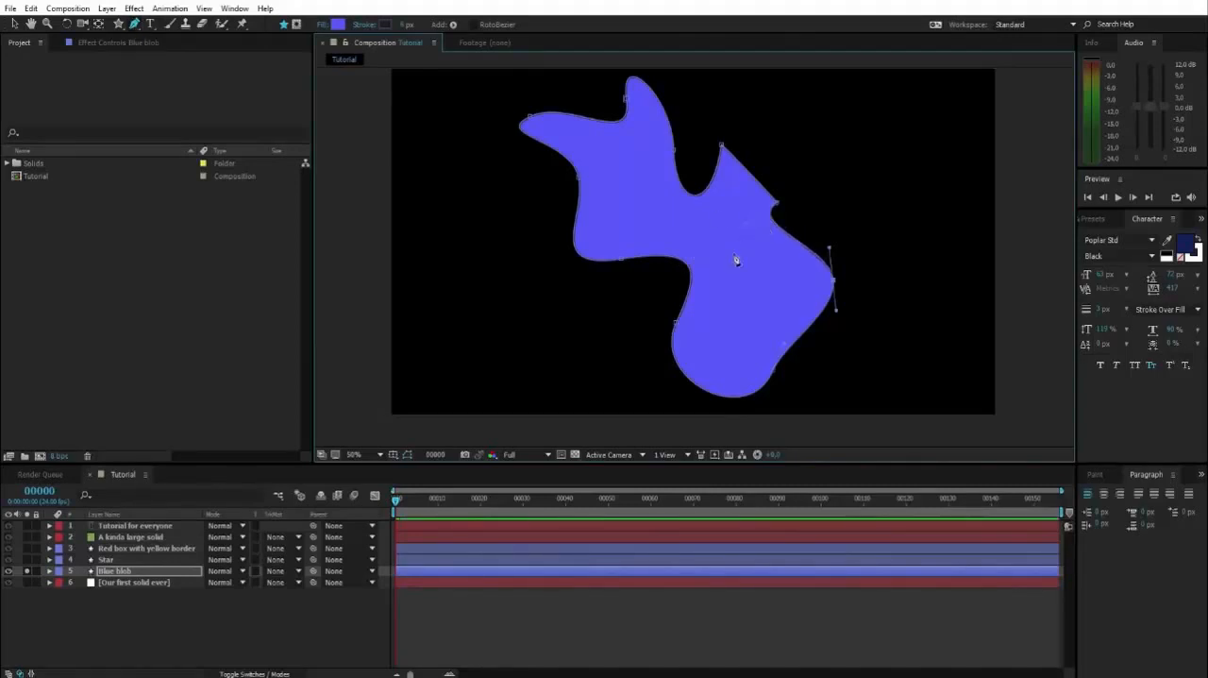
# Add another vertex on the edge between the right corner and the pulled-out vertex, and move it inward to form a notch
pyautogui.click(792, 239)
pyautogui.moveTo(793, 240); pyautogui.dragTo(755, 260)
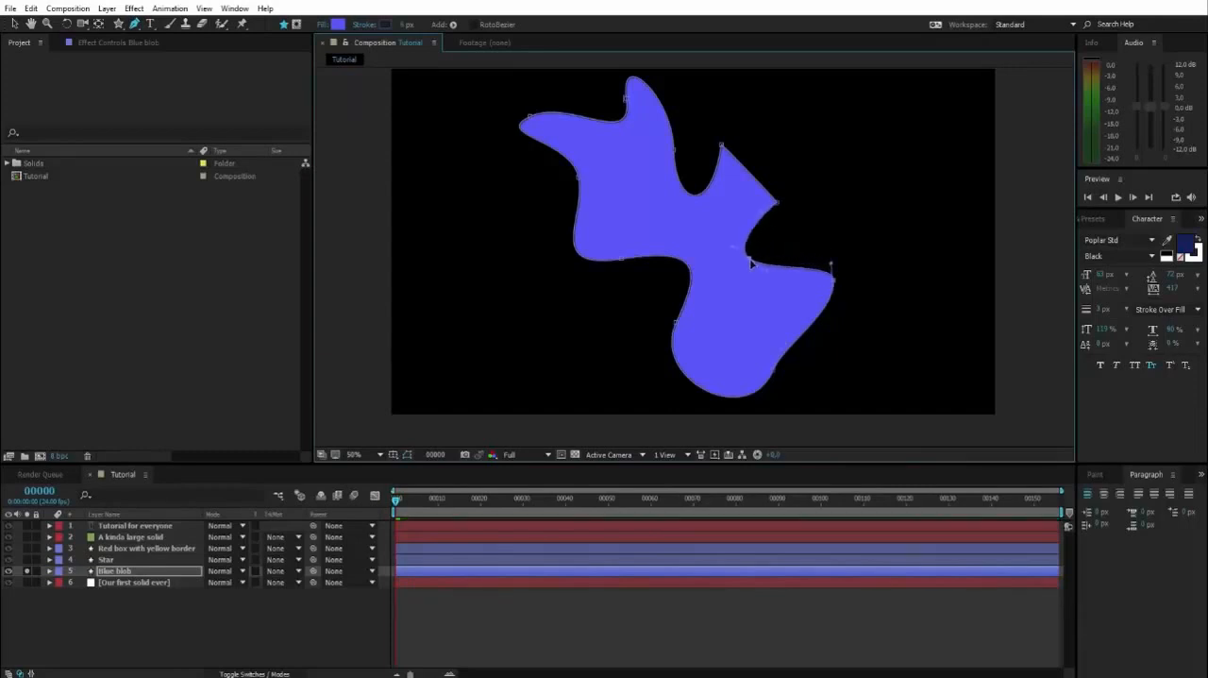
pyautogui.click(134, 23)
pyautogui.click(167, 38)
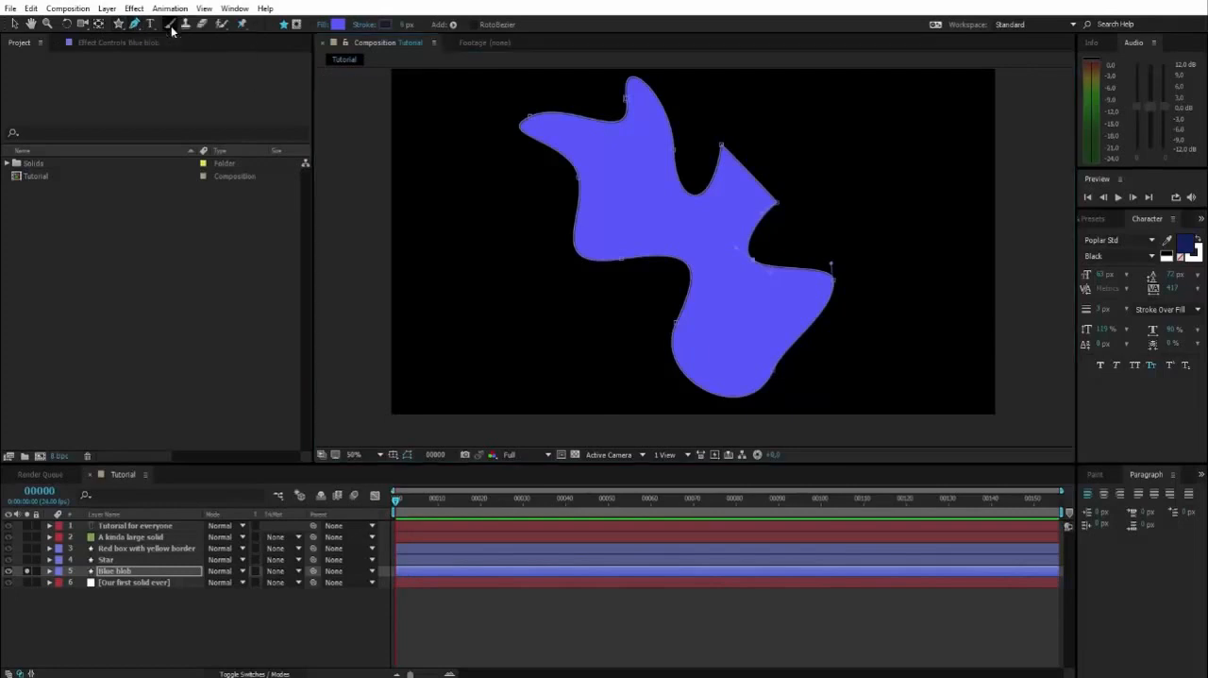
# Move the vertex on the bottom lobe's right edge inward to narrow the right tip, and remove the top peak with the Delete Vertex Tool
pyautogui.moveTo(799, 343); pyautogui.dragTo(773, 321)
pyautogui.moveTo(775, 366); pyautogui.dragTo(773, 315)
pyautogui.click(137, 27)
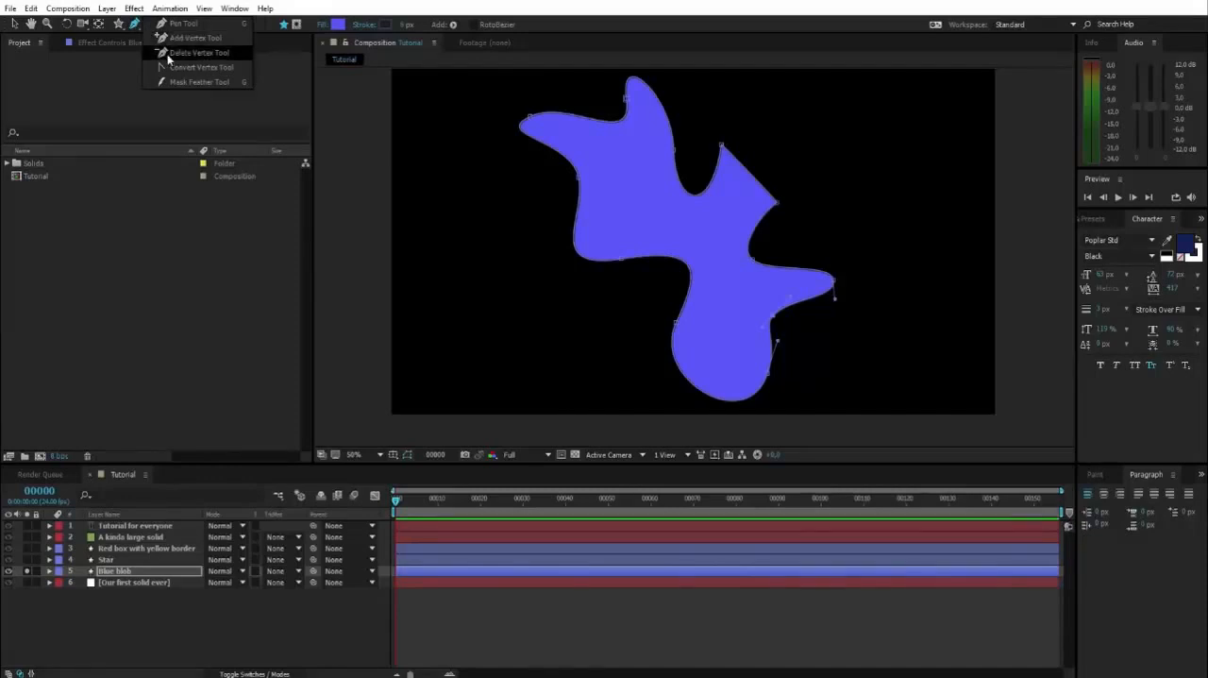
pyautogui.click(176, 57)
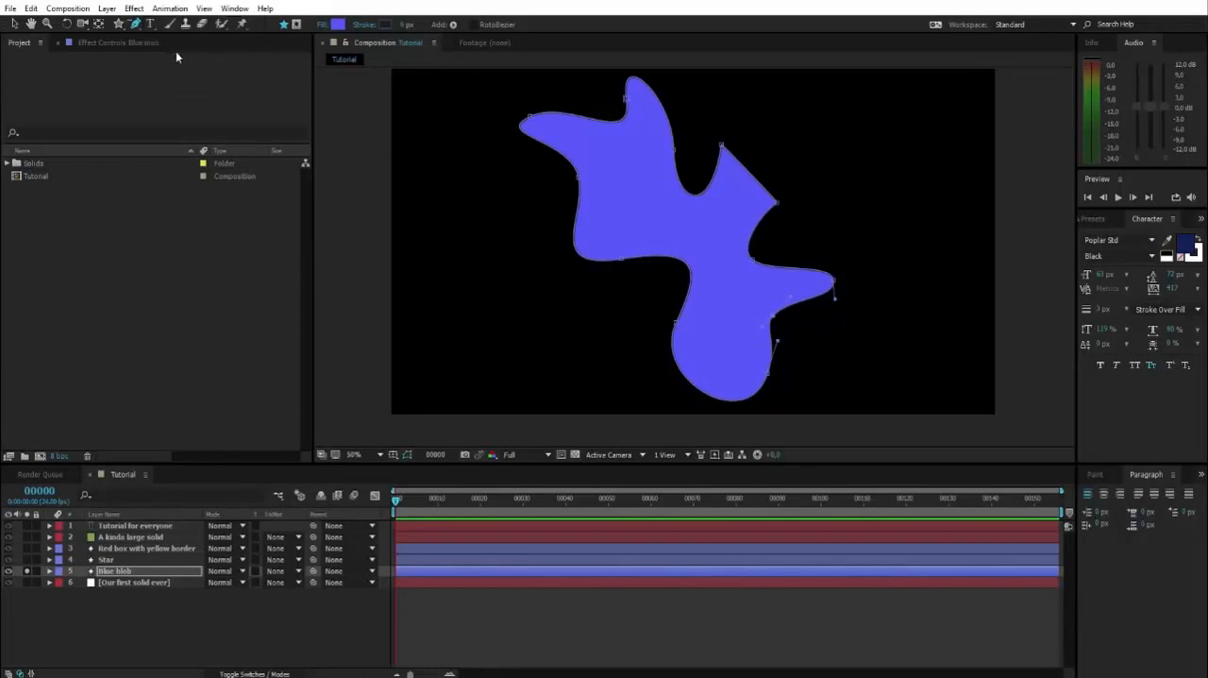
pyautogui.click(629, 103)
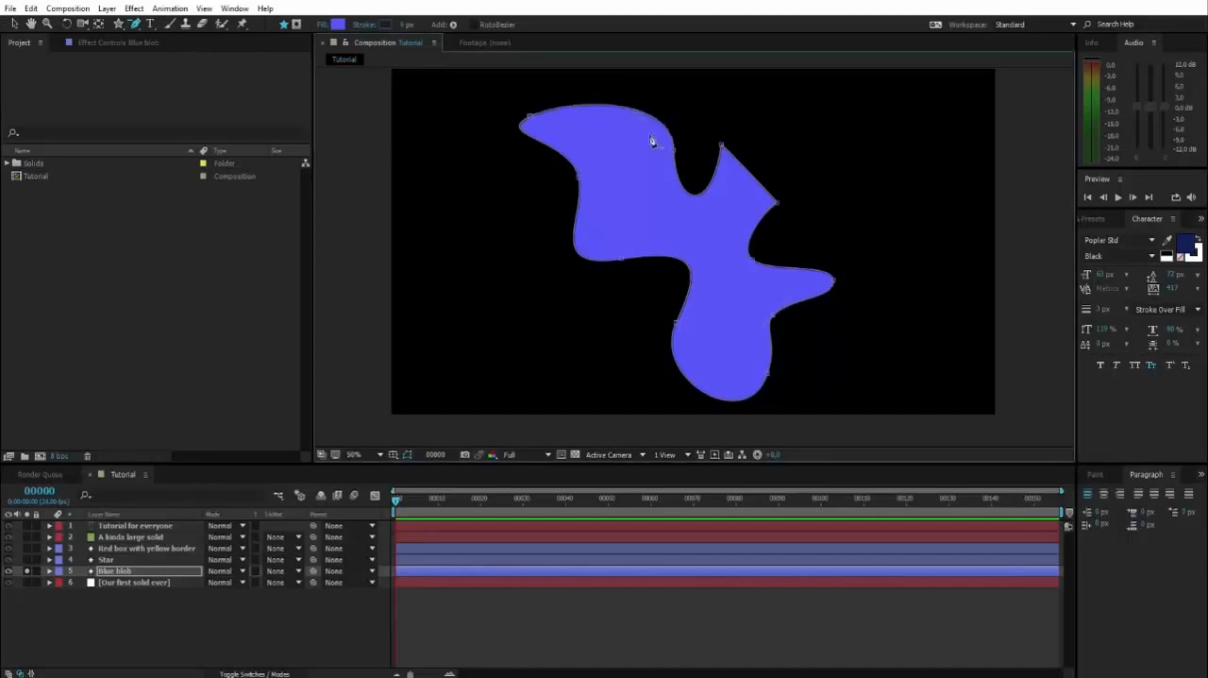
pyautogui.moveTo(817, 138); pyautogui.dragTo(786, 157)
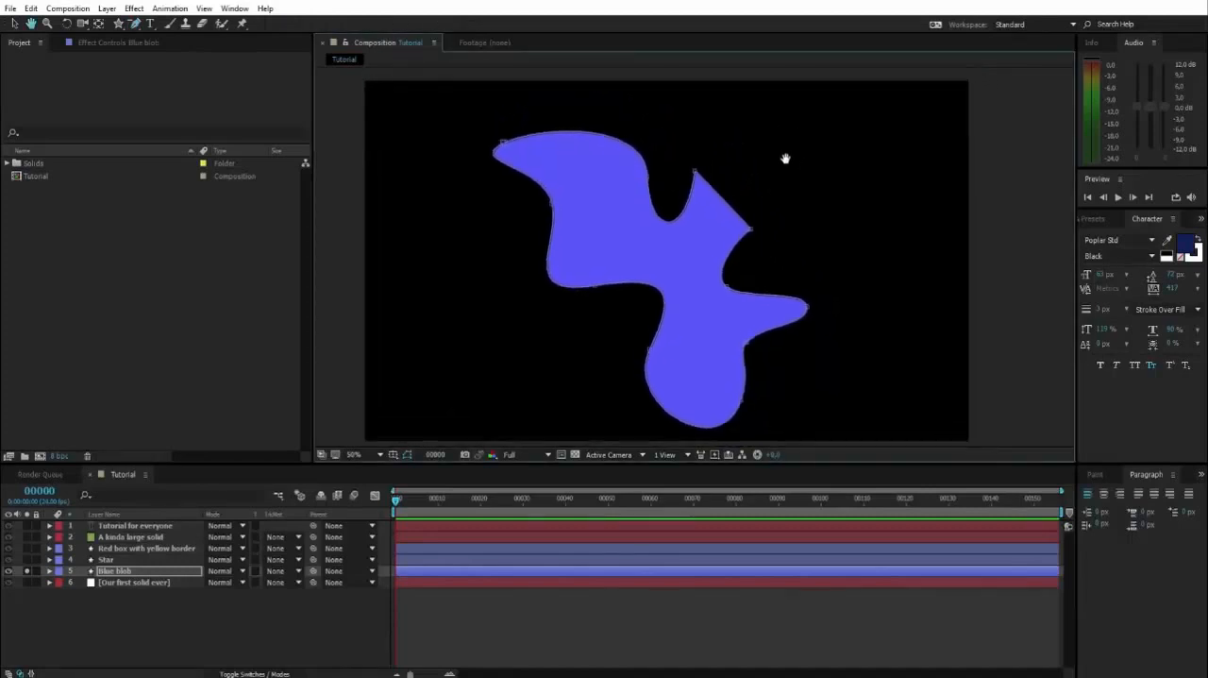
# Add a vertex on the blob's top edge with the Add Vertex Tool and pull it up and right into a new peak
pyautogui.moveTo(137, 28); pyautogui.dragTo(166, 36)
pyautogui.click(590, 134)
pyautogui.moveTo(670, 134); pyautogui.dragTo(688, 250)
pyautogui.moveTo(610, 247); pyautogui.dragTo(693, 205)
pyautogui.moveTo(809, 292); pyautogui.dragTo(822, 174)
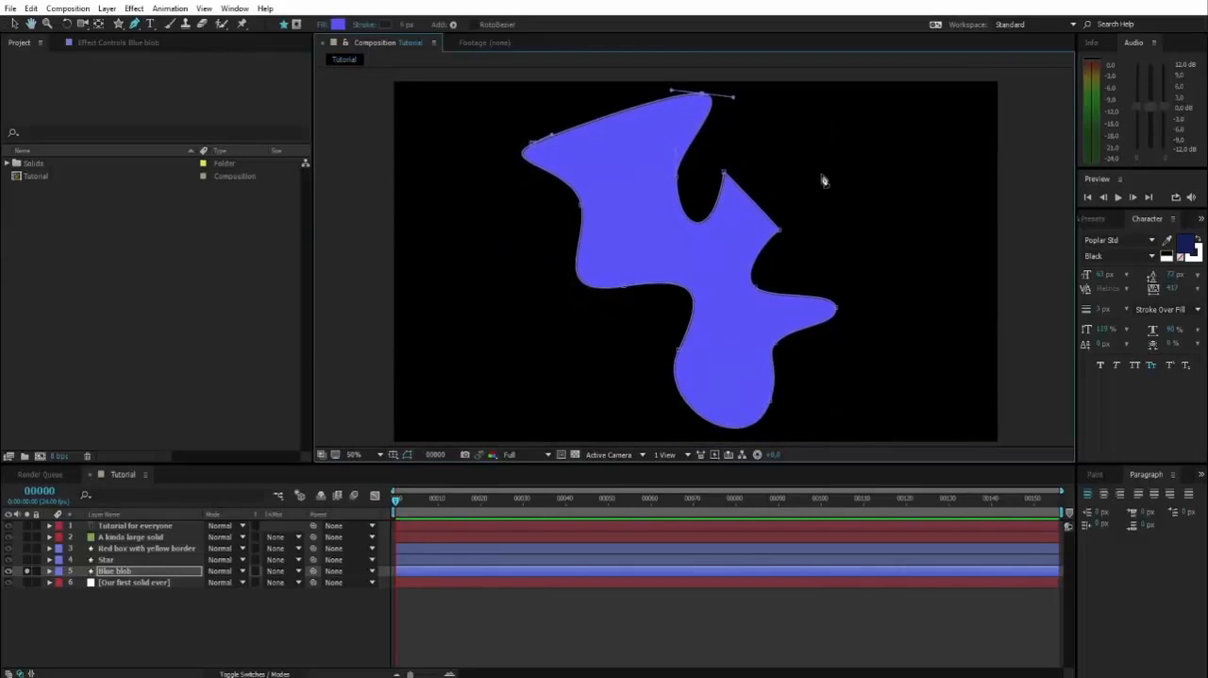
# Finish editing the blob's path with the Selection tool and turn off solo for the Blue blob layer
pyautogui.press('v')
pyautogui.click(897, 229)
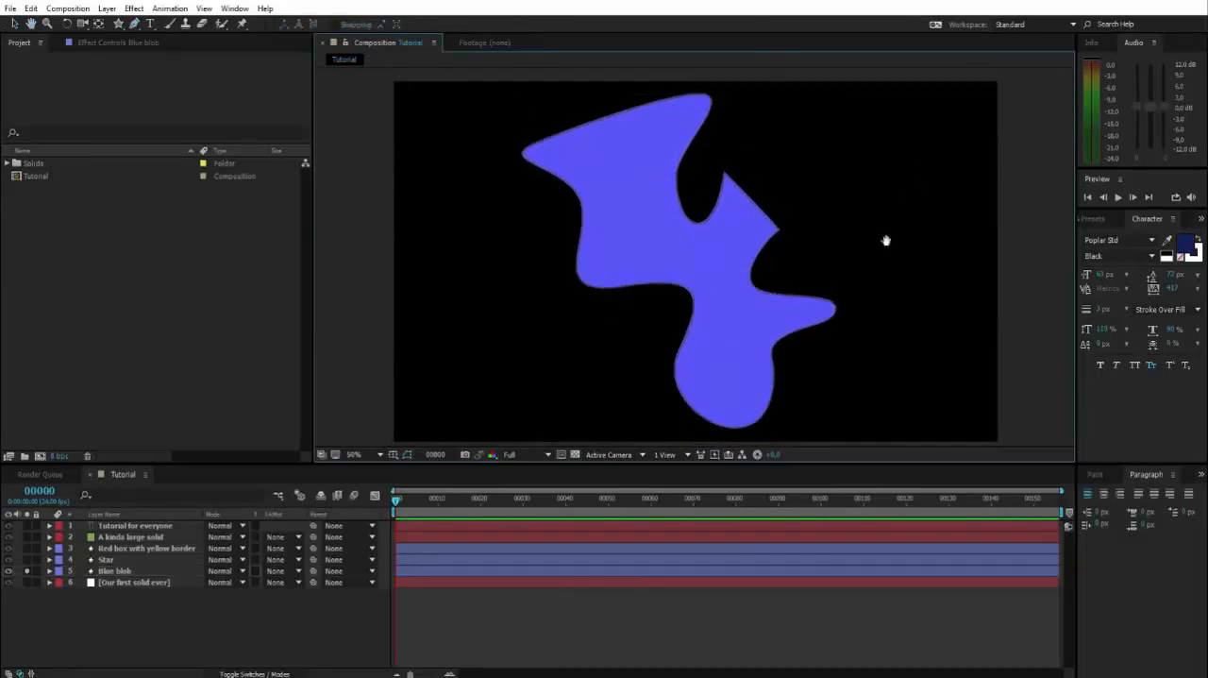
pyautogui.moveTo(884, 237)
pyautogui.mouseDown()
pyautogui.moveTo(887, 254)
pyautogui.moveTo(871, 249)
pyautogui.mouseUp()
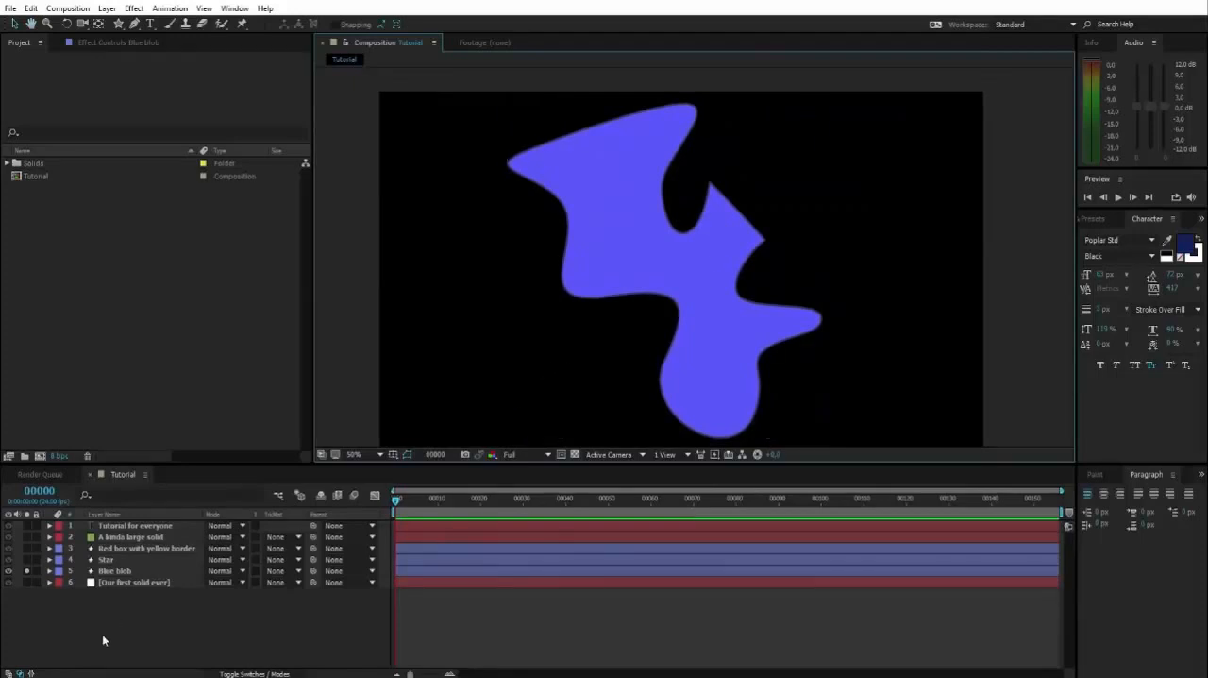
pyautogui.click(27, 573)
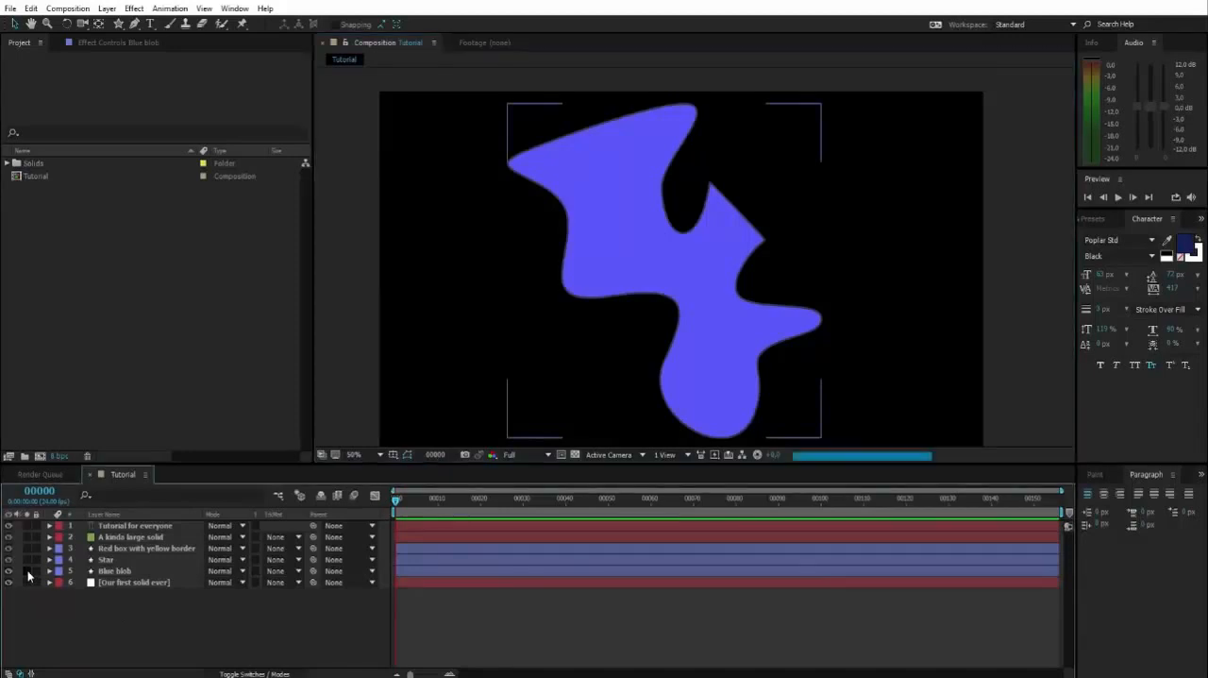
pyautogui.click(28, 573)
pyautogui.moveTo(628, 364); pyautogui.dragTo(609, 331)
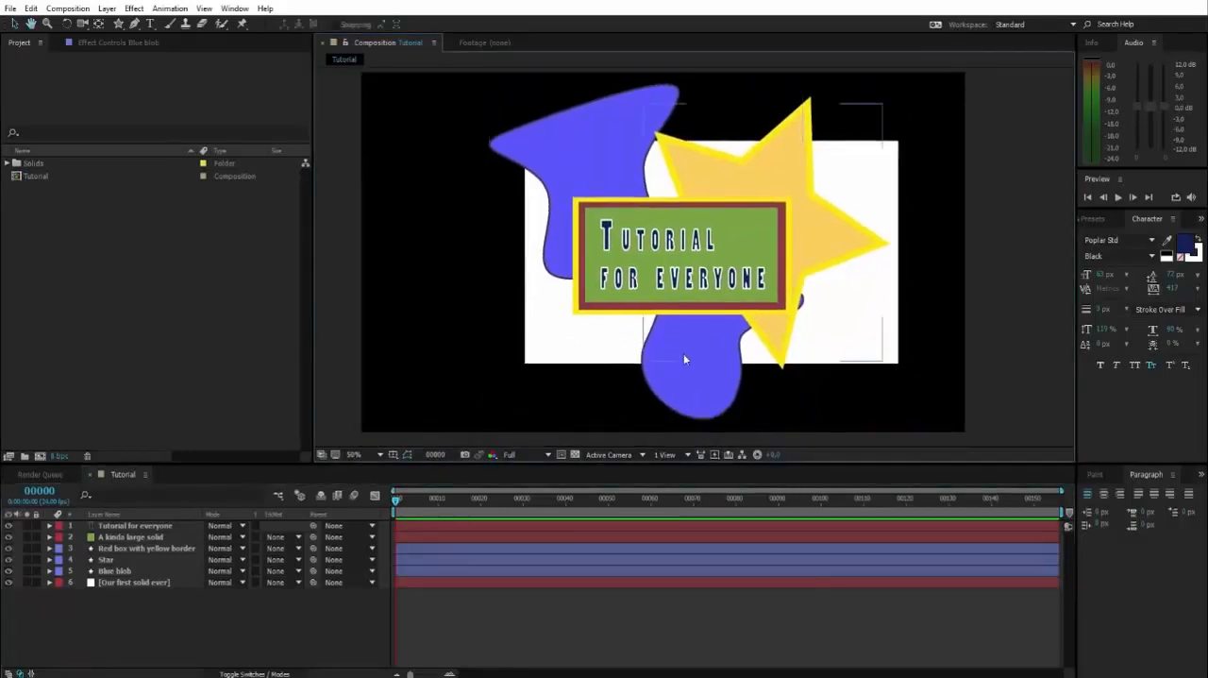
# Try shifting the star and the blue blob directly in the composition view, undoing each move
pyautogui.moveTo(686, 361)
pyautogui.mouseDown()
pyautogui.moveTo(673, 366)
pyautogui.moveTo(701, 358)
pyautogui.mouseUp()
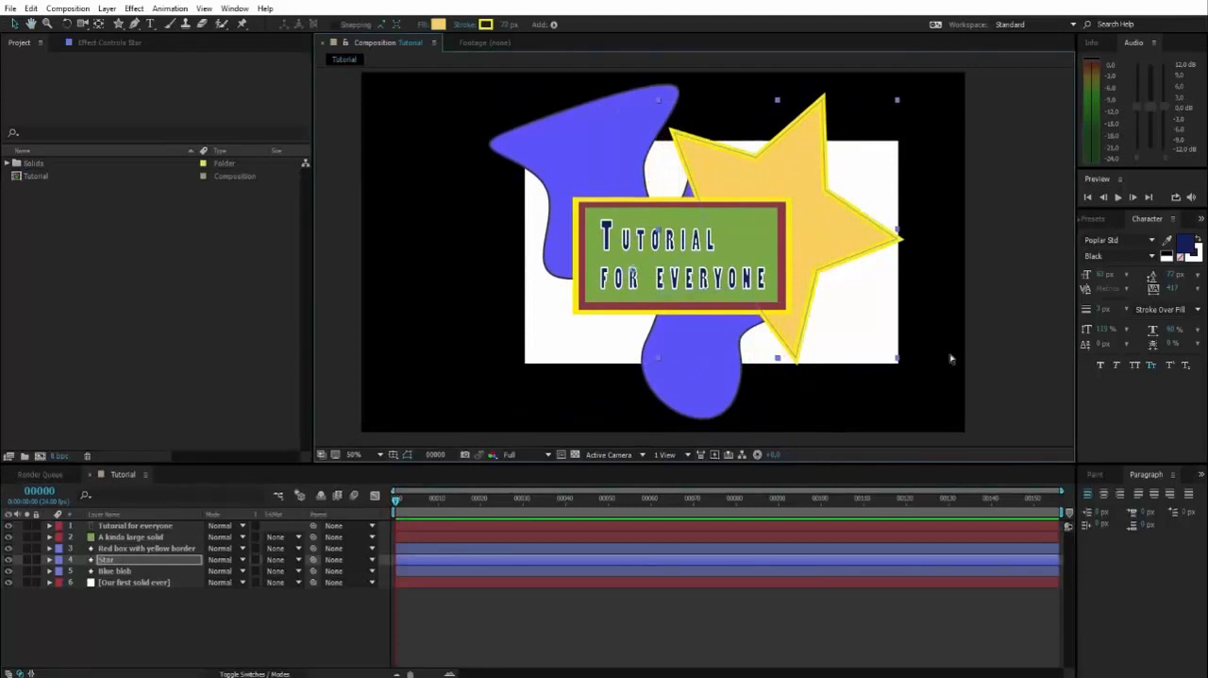
pyautogui.hotkey('ctrl', 'z')
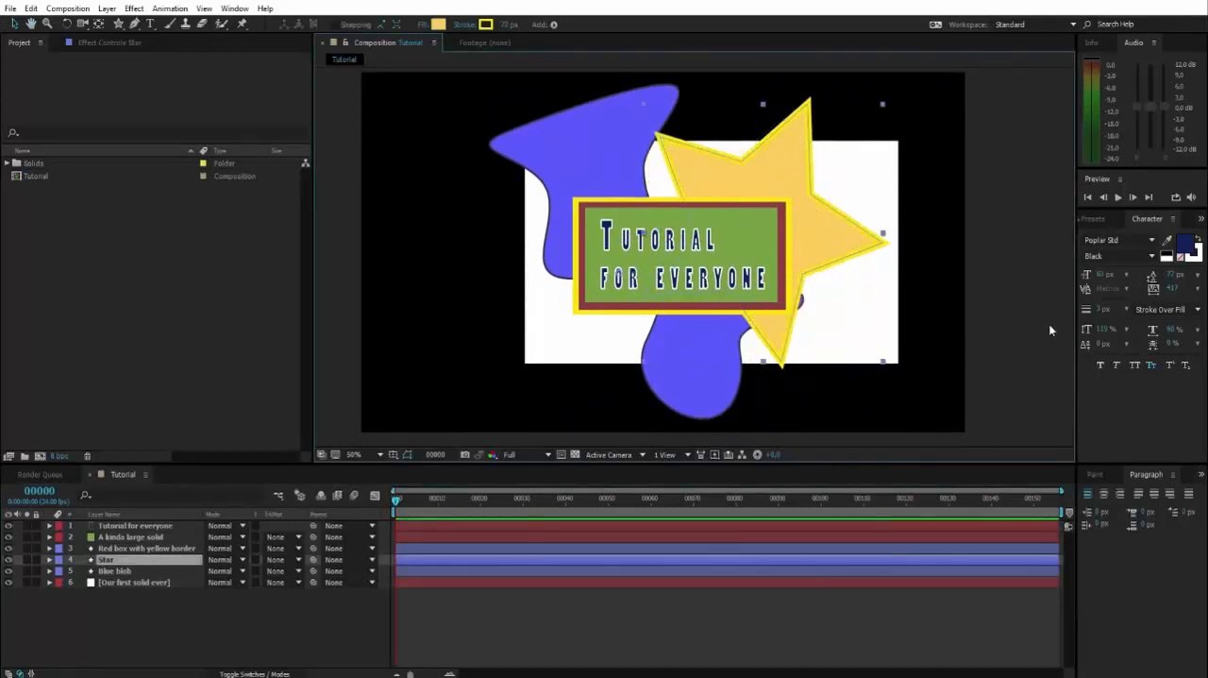
pyautogui.click(596, 106)
pyautogui.moveTo(597, 106)
pyautogui.mouseDown()
pyautogui.moveTo(577, 99)
pyautogui.moveTo(588, 109)
pyautogui.mouseUp()
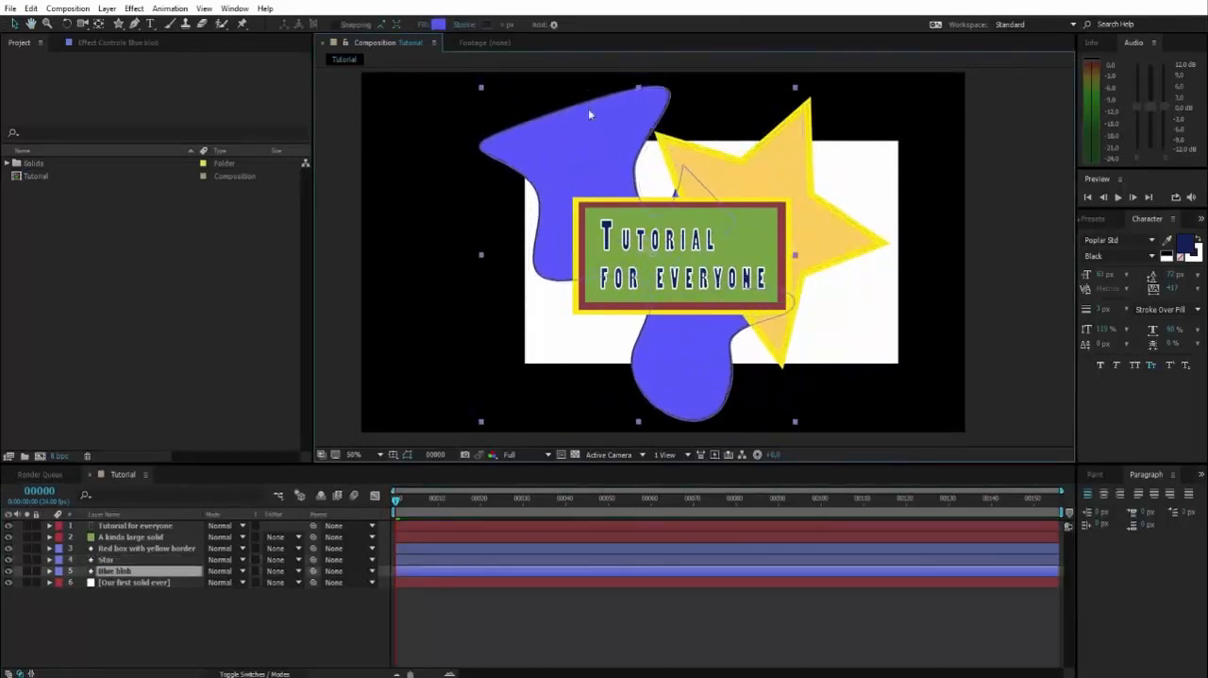
pyautogui.hotkey('ctrl', 'z')
pyautogui.click(1030, 192)
pyautogui.press('space')
pyautogui.moveTo(917, 272)
pyautogui.mouseDown()
pyautogui.moveTo(914, 282)
pyautogui.moveTo(938, 275)
pyautogui.mouseUp()
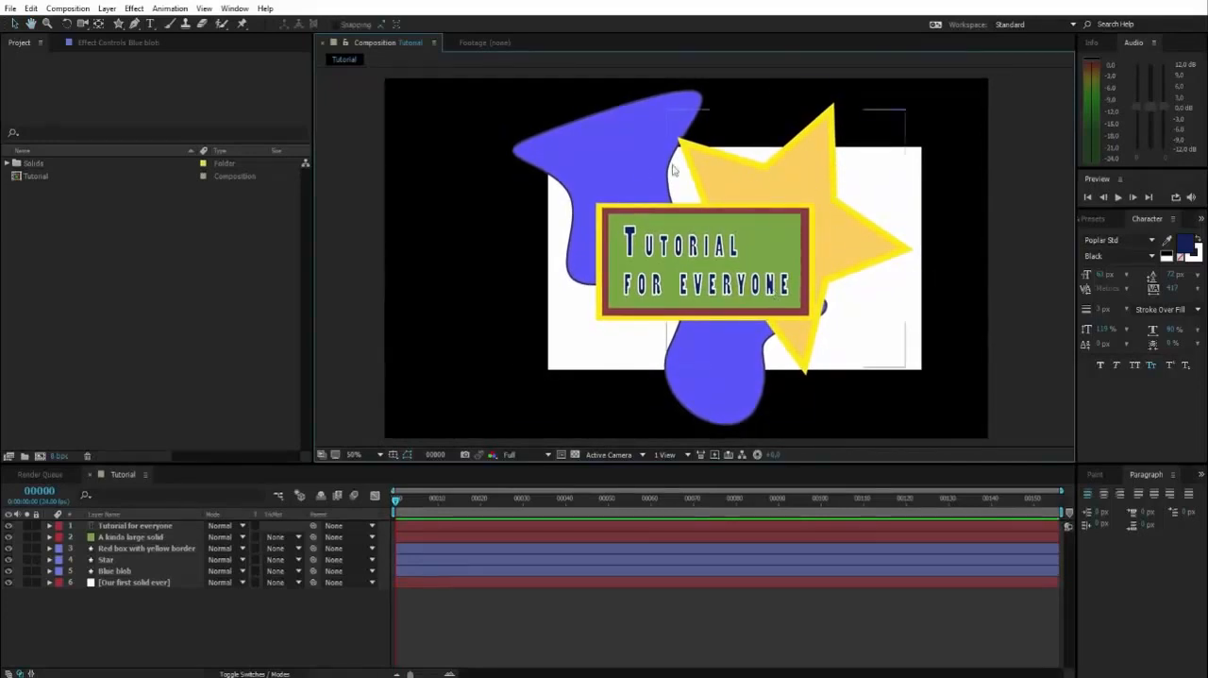
pyautogui.click(111, 549)
pyautogui.click(115, 570)
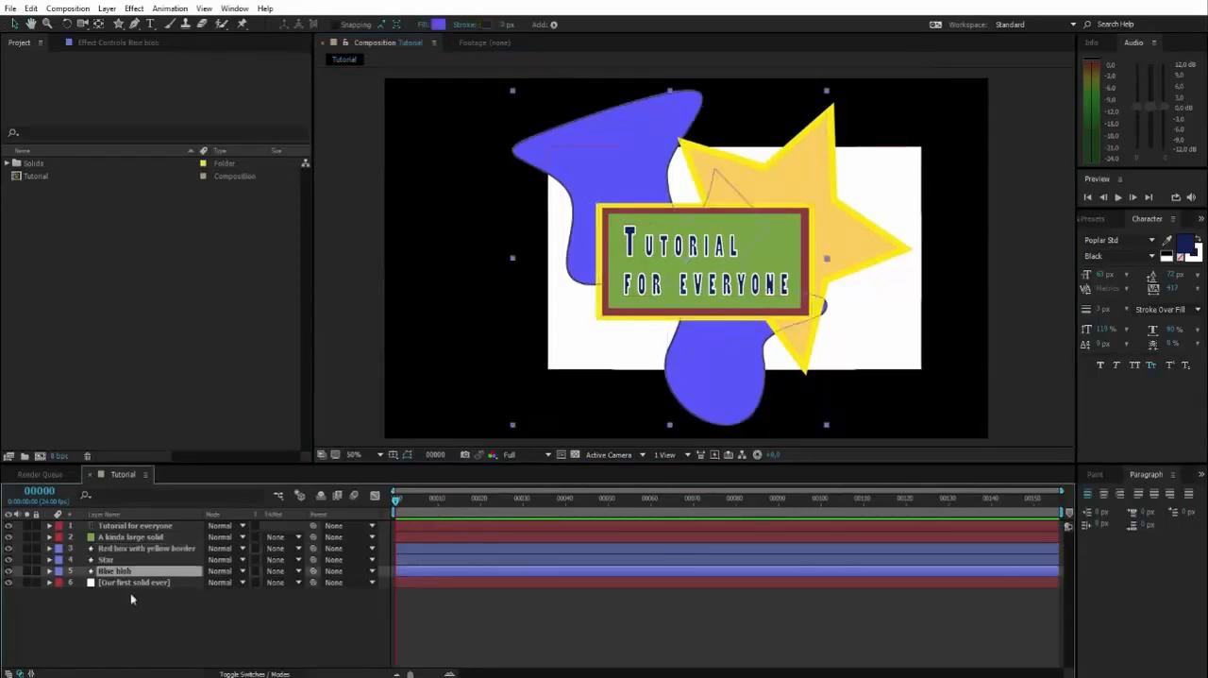
pyautogui.click(132, 598)
pyautogui.moveTo(898, 386); pyautogui.dragTo(897, 376)
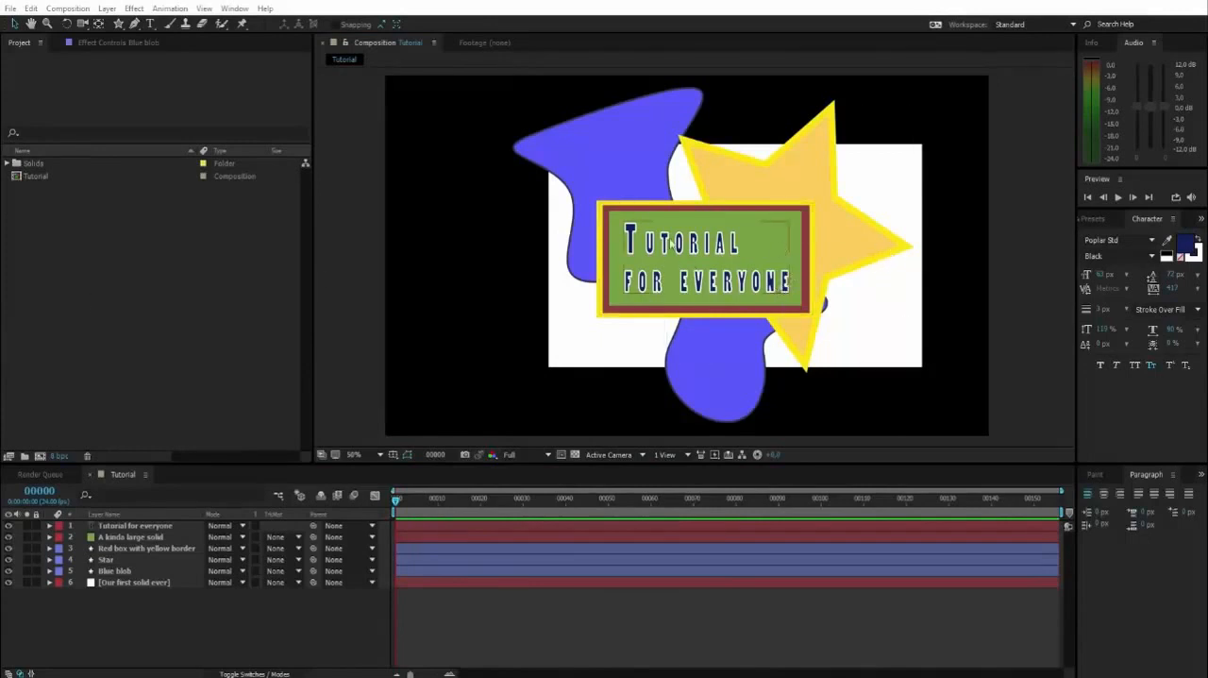
# Import the video file 00010.MTS from the Optagelser folder into the project as footage
pyautogui.rightClick(35, 231)
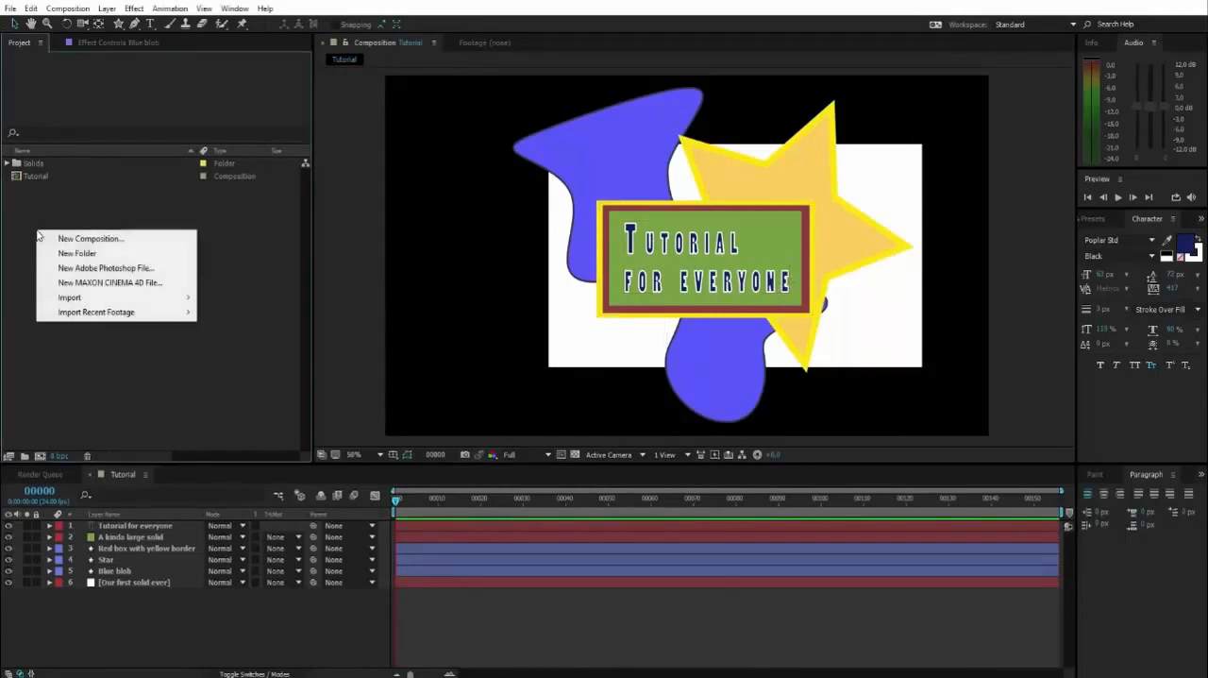
pyautogui.moveTo(114, 300)
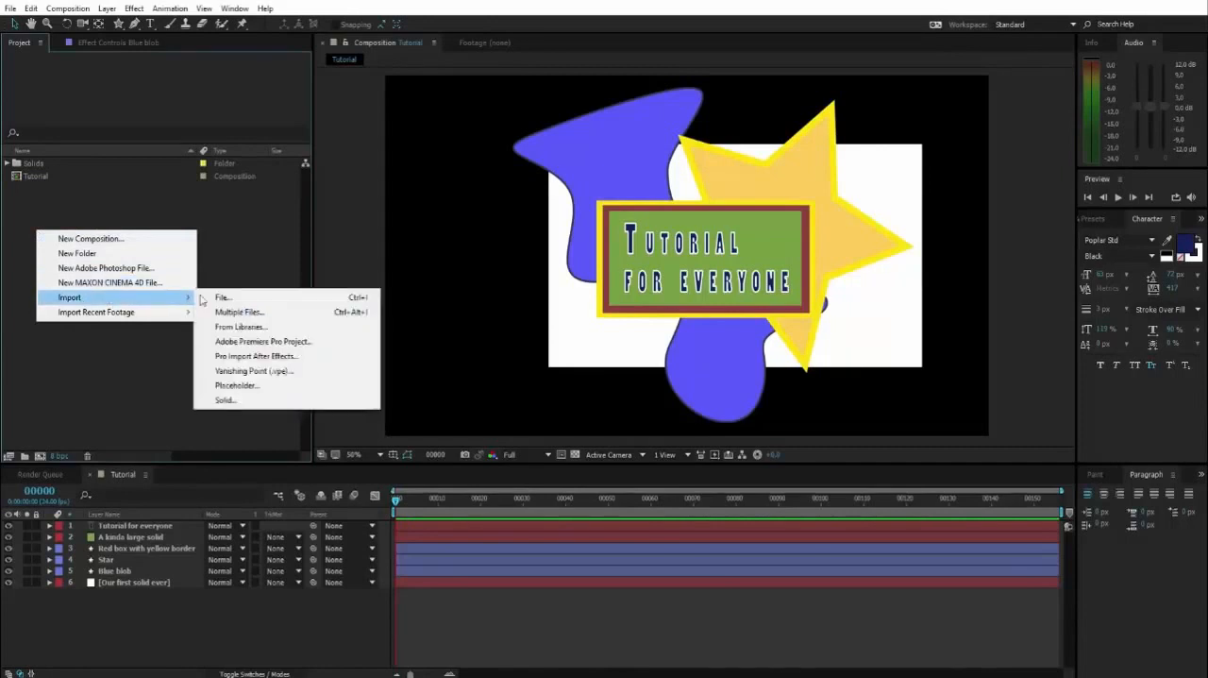
pyautogui.click(247, 299)
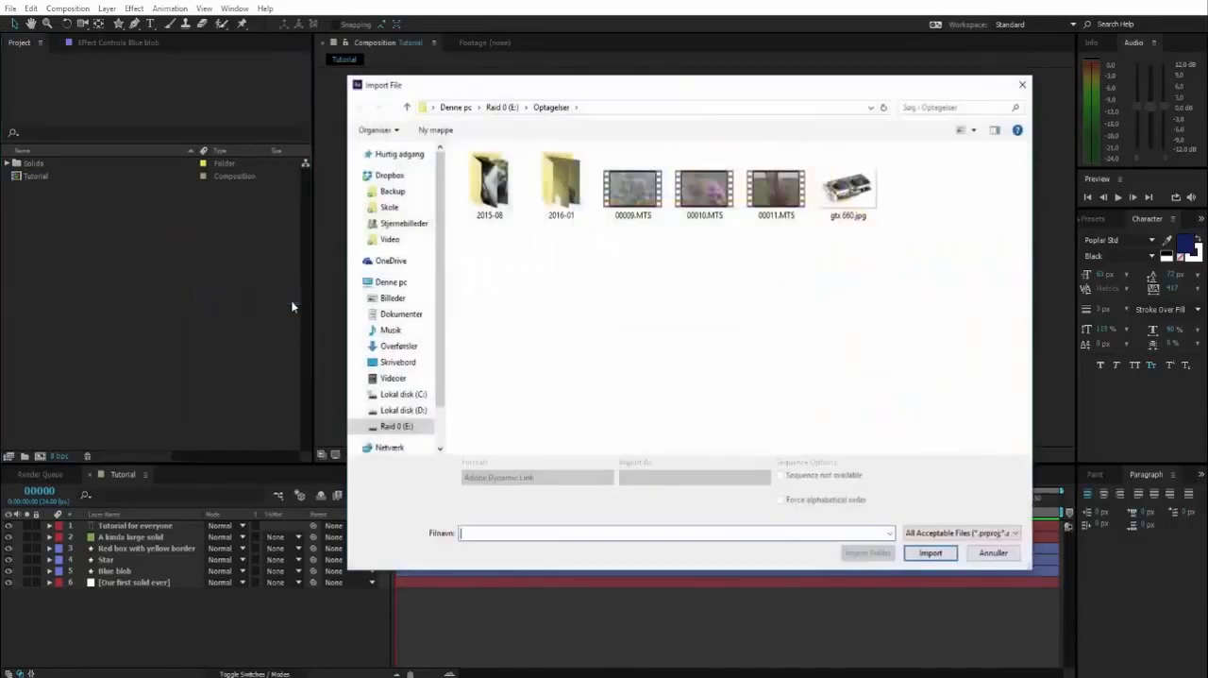
pyautogui.click(700, 191)
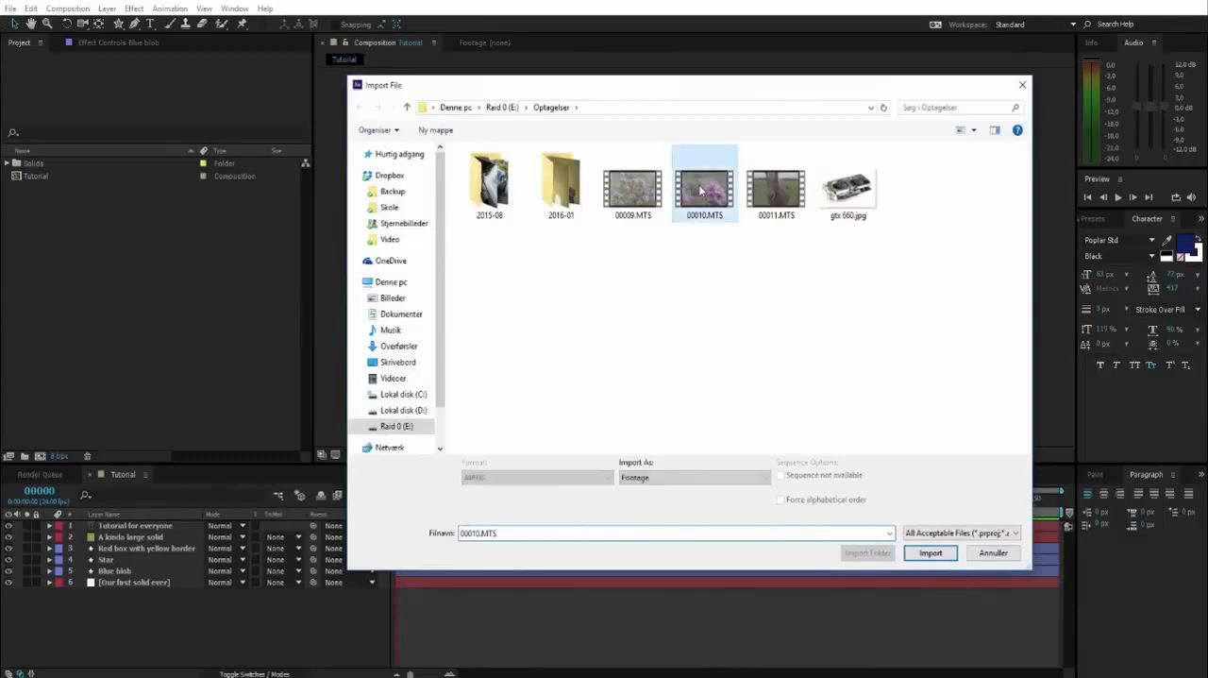
pyautogui.click(930, 553)
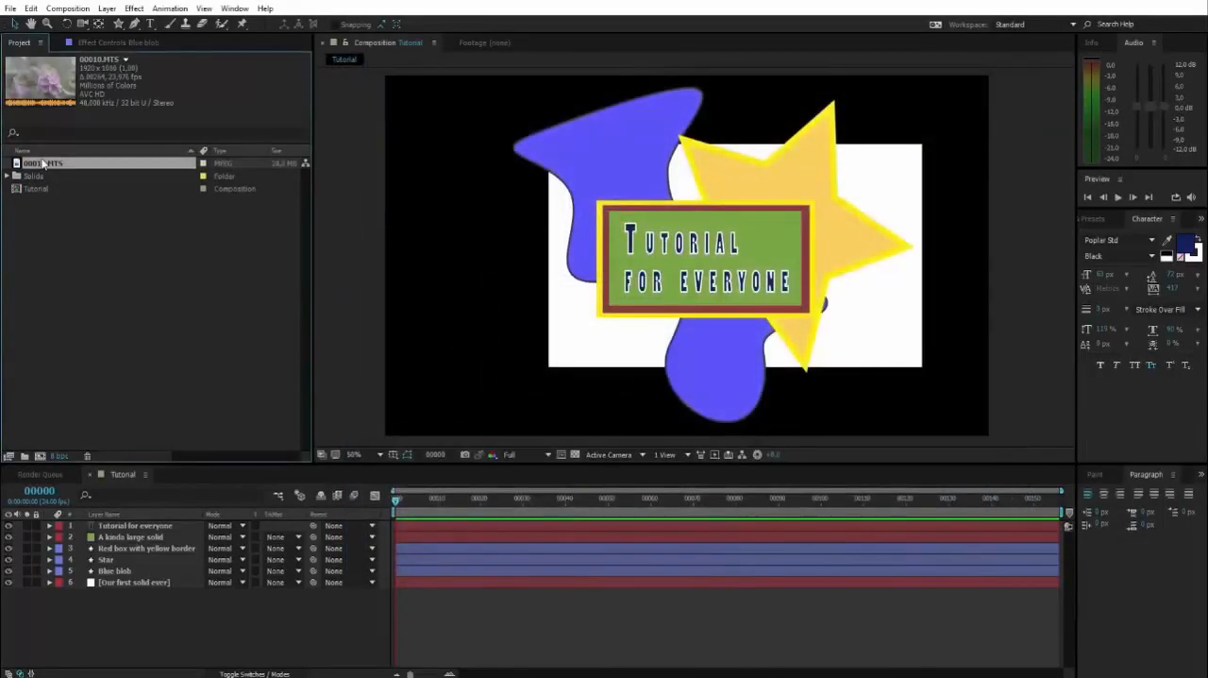
# Import the image gtx 660.jpg from the Optagelser folder into the project as footage
pyautogui.rightClick(74, 245)
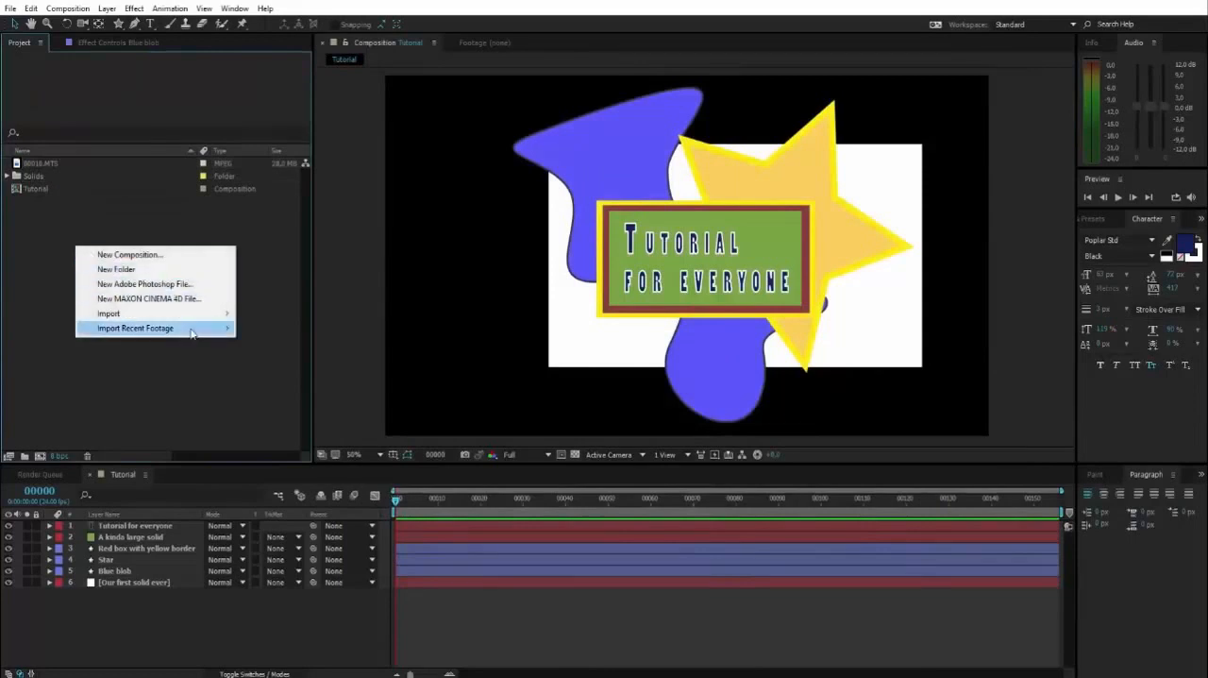
pyautogui.moveTo(209, 319)
pyautogui.click(279, 321)
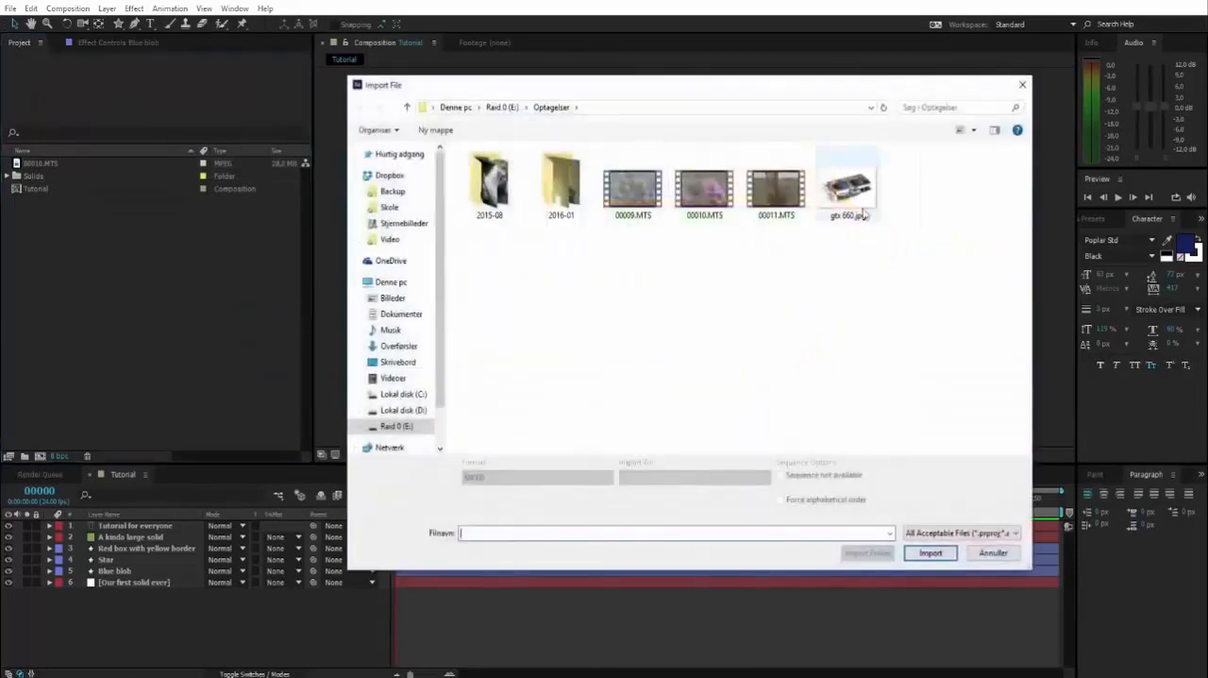
pyautogui.click(859, 198)
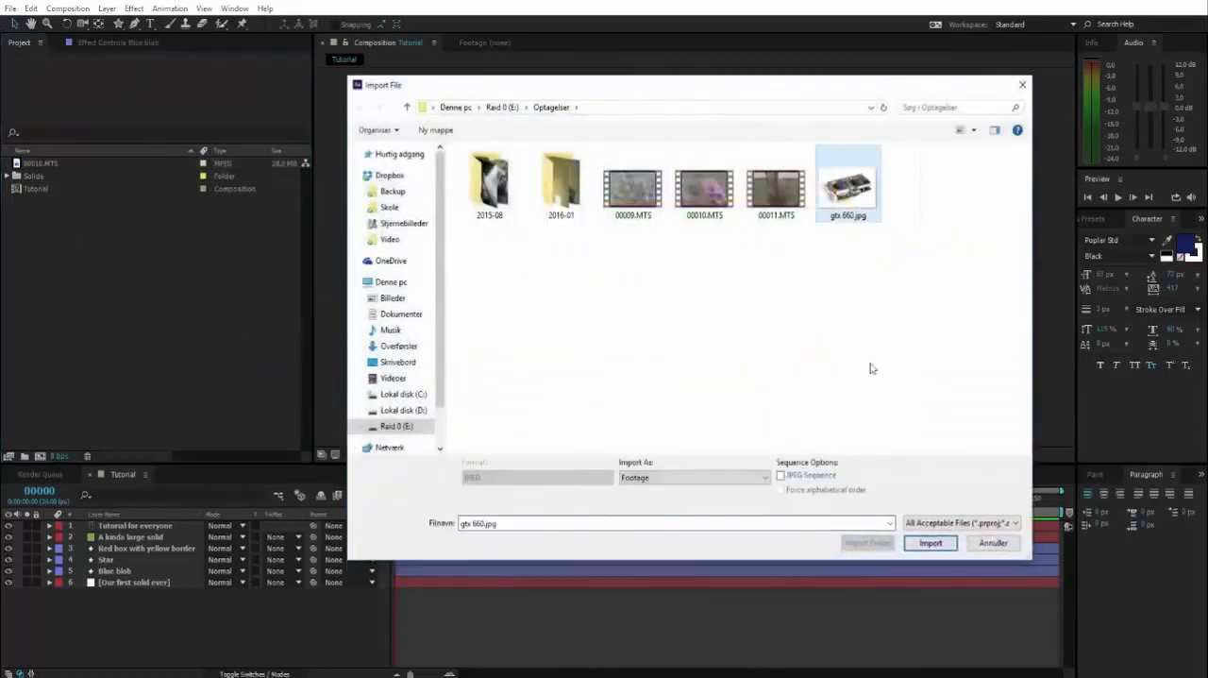
pyautogui.click(931, 543)
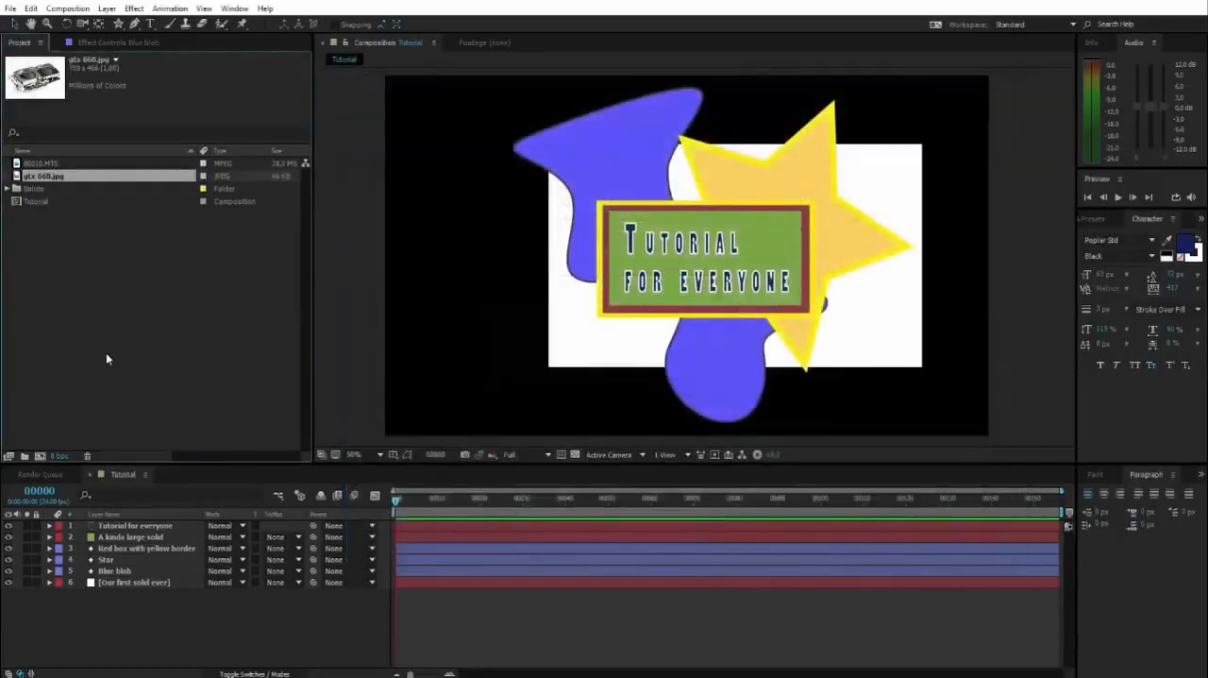
pyautogui.click(67, 280)
# Place the 00010.MTS footage in the Tutorial composition between the "A kinda large solid" and "Red box with yellow border" layers
pyautogui.click(37, 165)
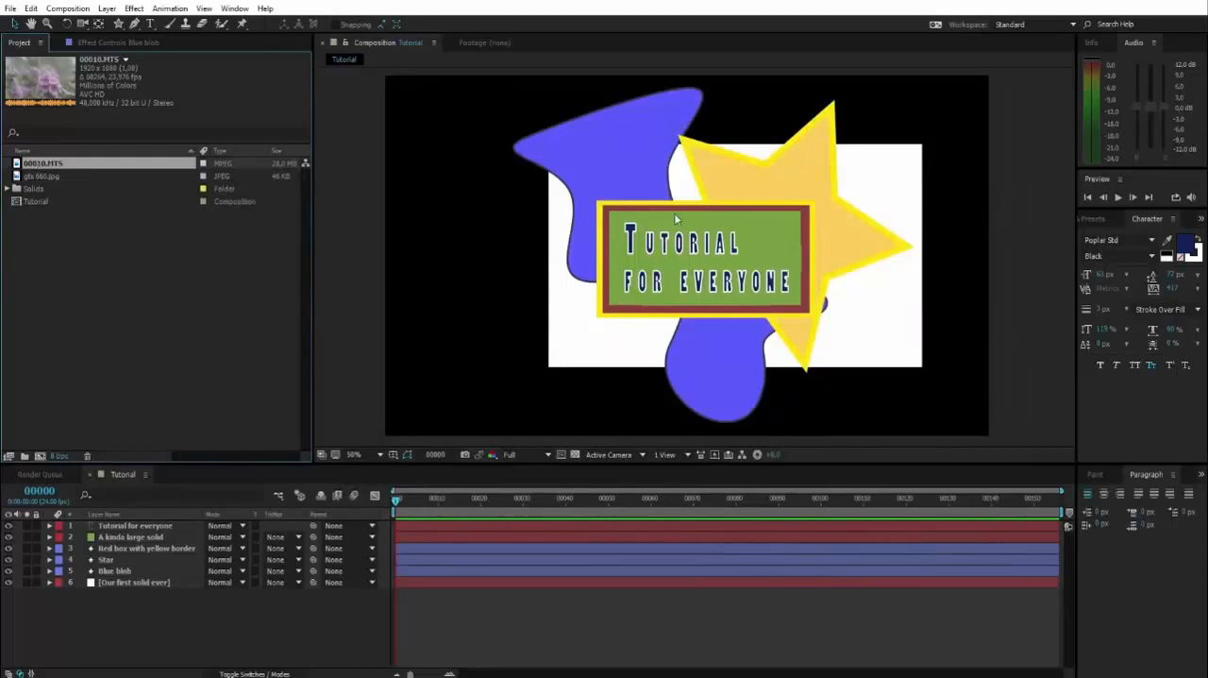
pyautogui.moveTo(59, 177); pyautogui.dragTo(148, 543)
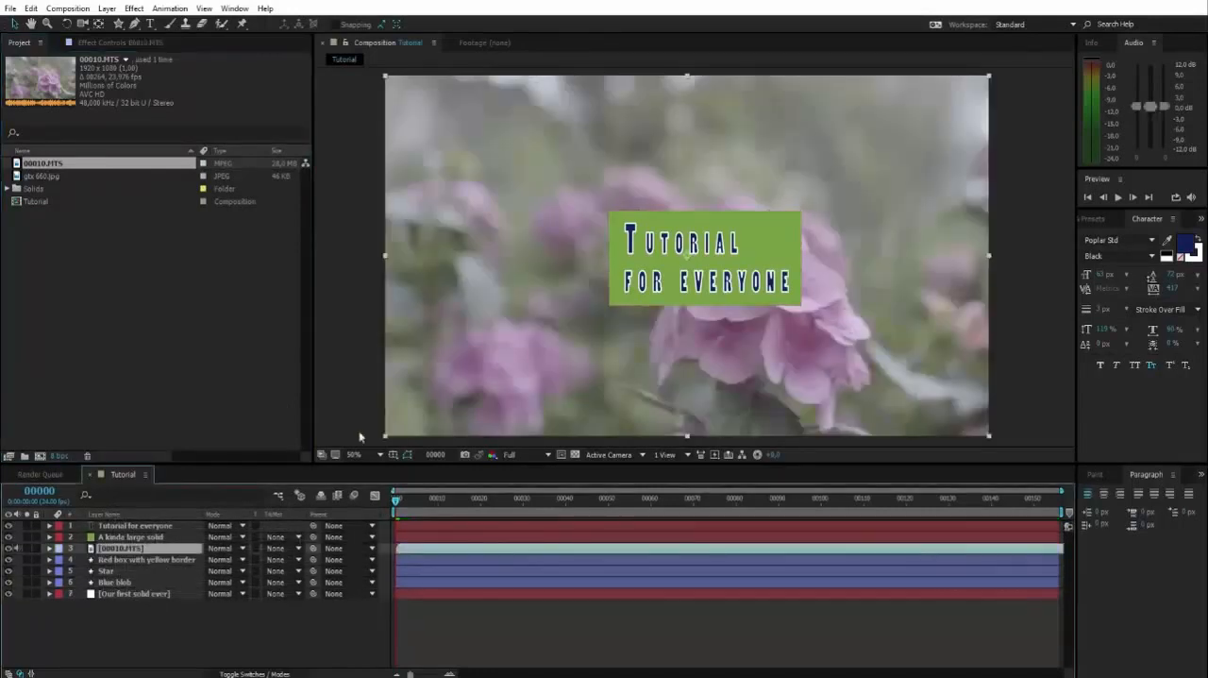
pyautogui.click(1038, 244)
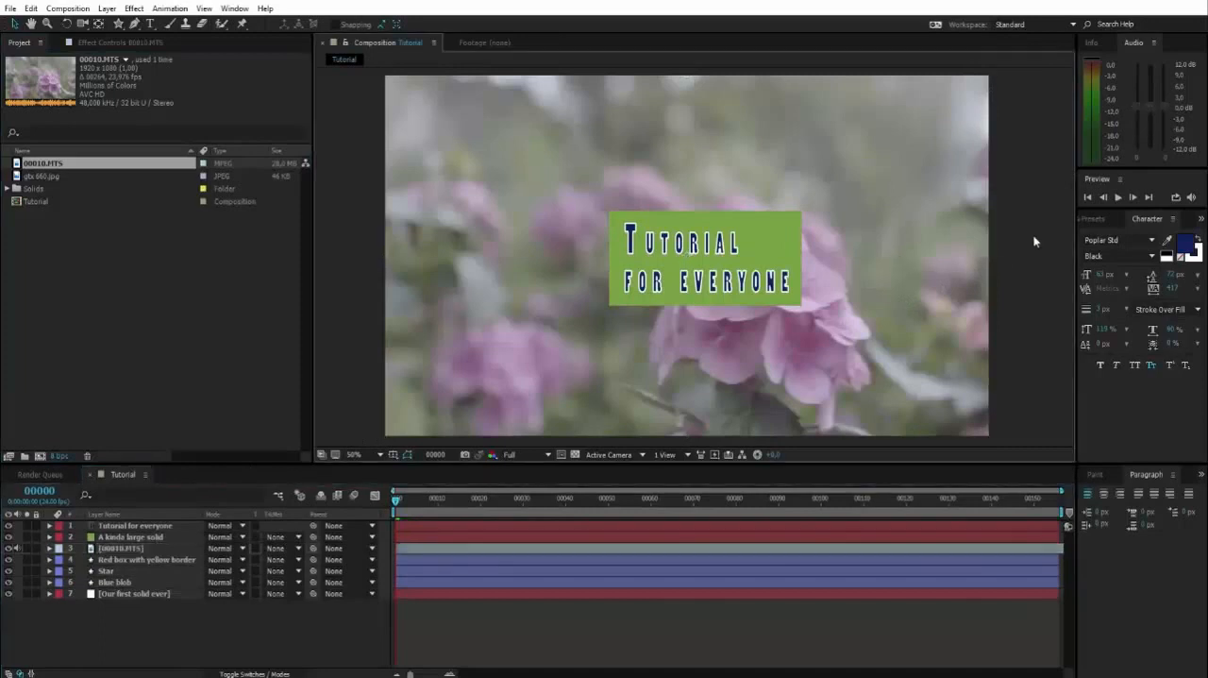
# Move the 00010.MTS layer to the bottom of the layer stack, below "Our first solid ever"
pyautogui.click(132, 526)
pyautogui.click(113, 548)
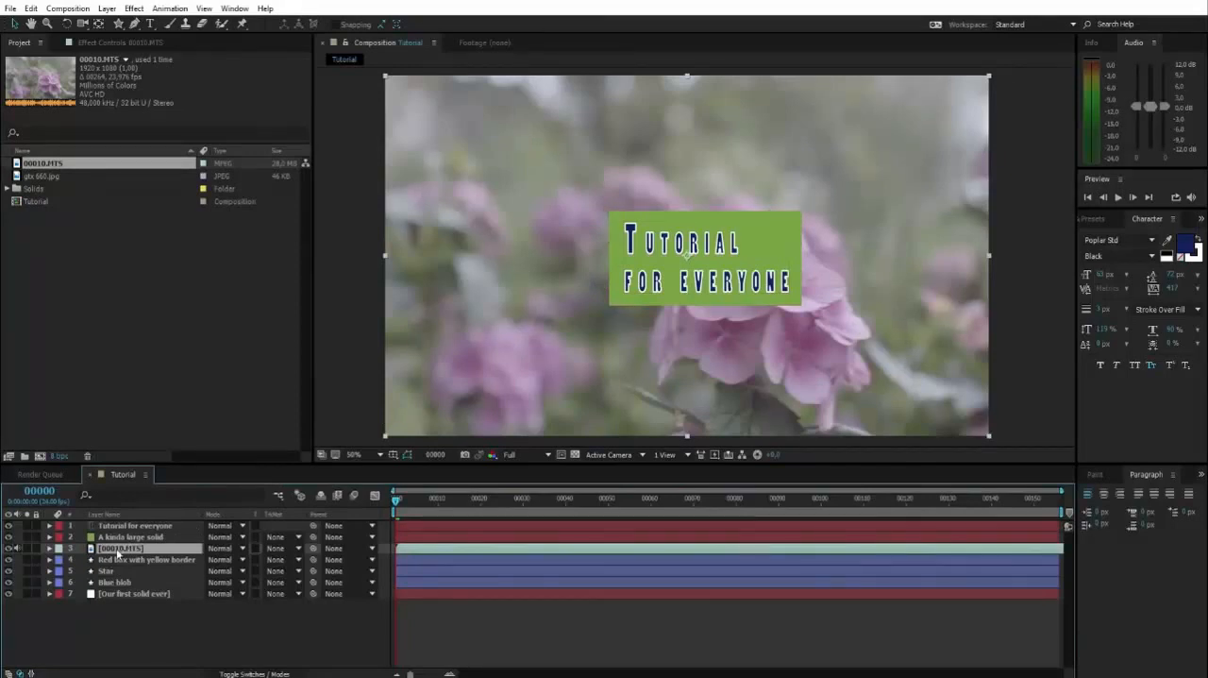
pyautogui.moveTo(117, 555); pyautogui.dragTo(114, 604)
pyautogui.click(349, 300)
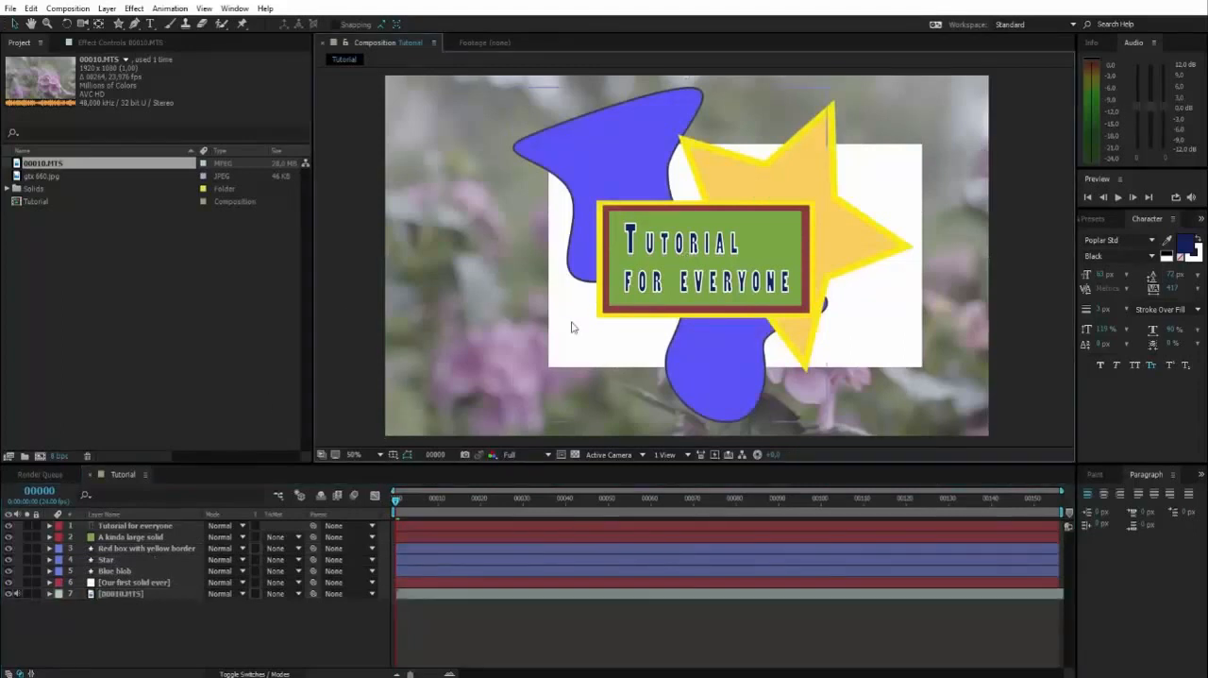
# Scrub through the composition to frame 129 to preview the video playing behind the shapes
pyautogui.press('space')
pyautogui.moveTo(960, 215); pyautogui.dragTo(906, 256)
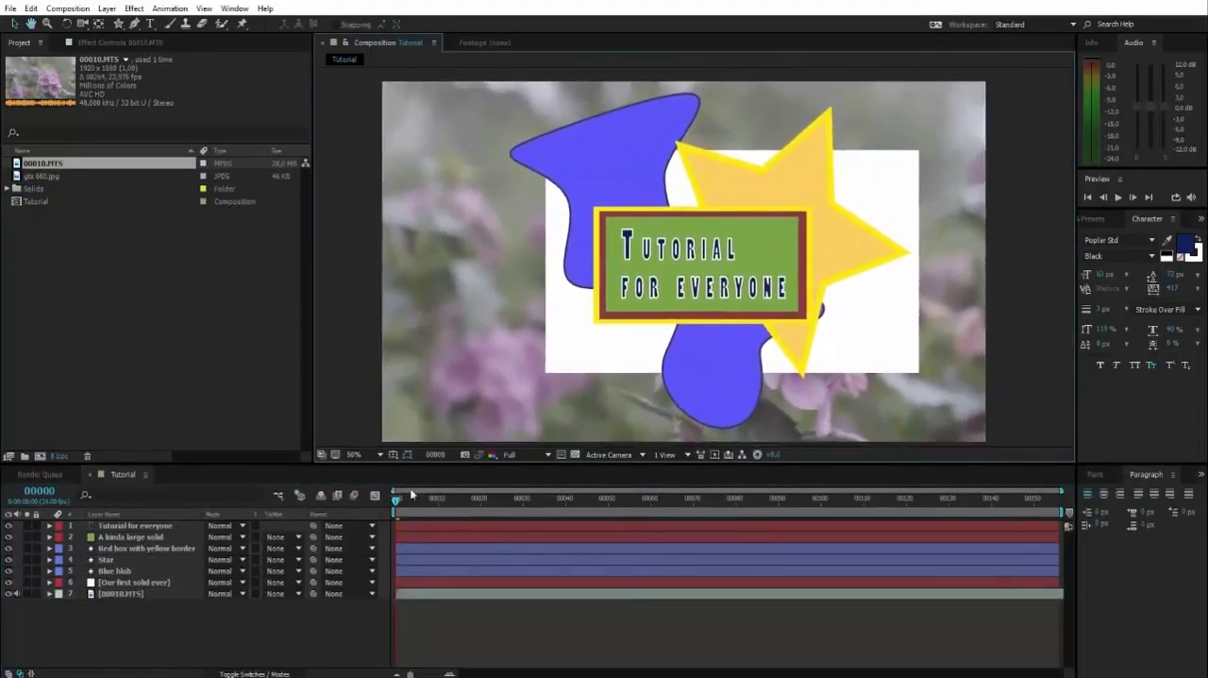
pyautogui.moveTo(401, 508); pyautogui.dragTo(949, 510)
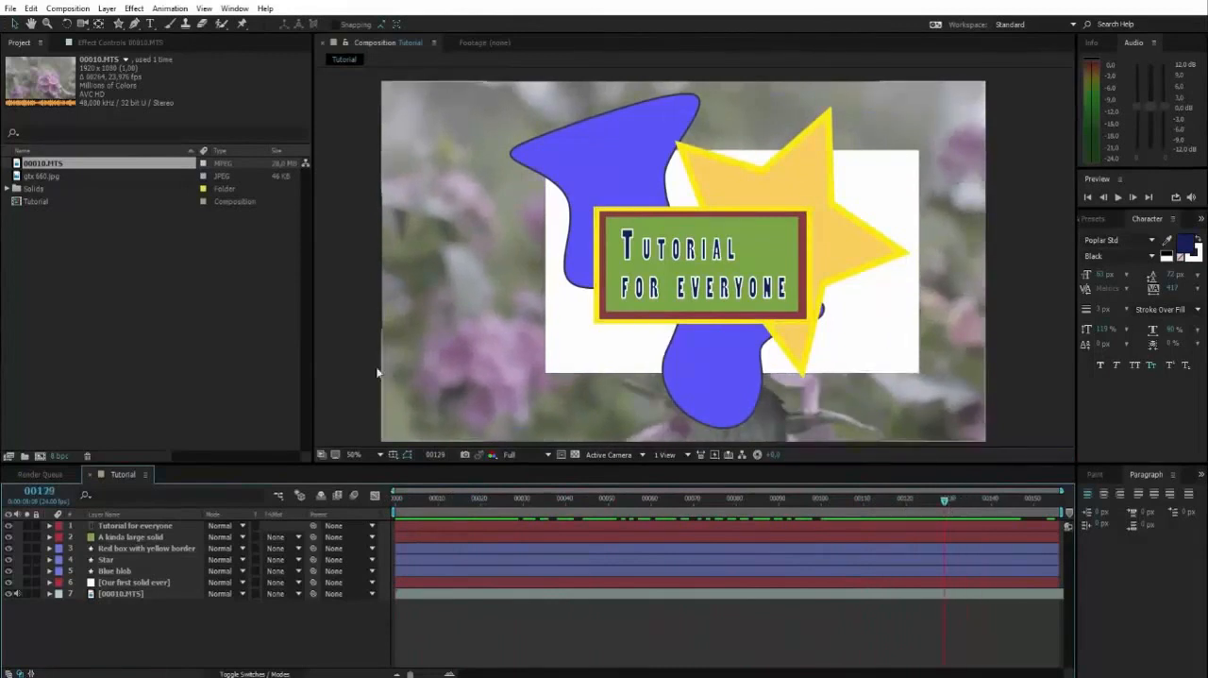
# Add gtx 660.jpg to the composition between the Blue blob and "Our first solid ever" layers
pyautogui.click(46, 234)
pyautogui.click(37, 176)
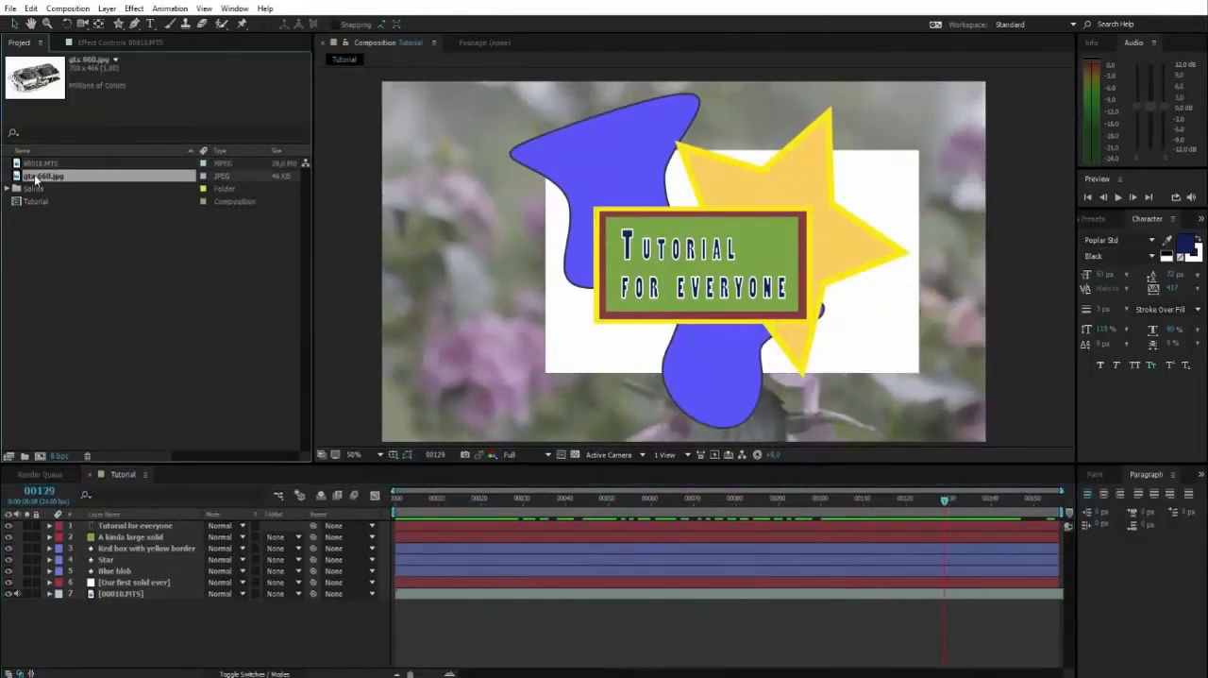
pyautogui.moveTo(41, 182); pyautogui.dragTo(120, 579)
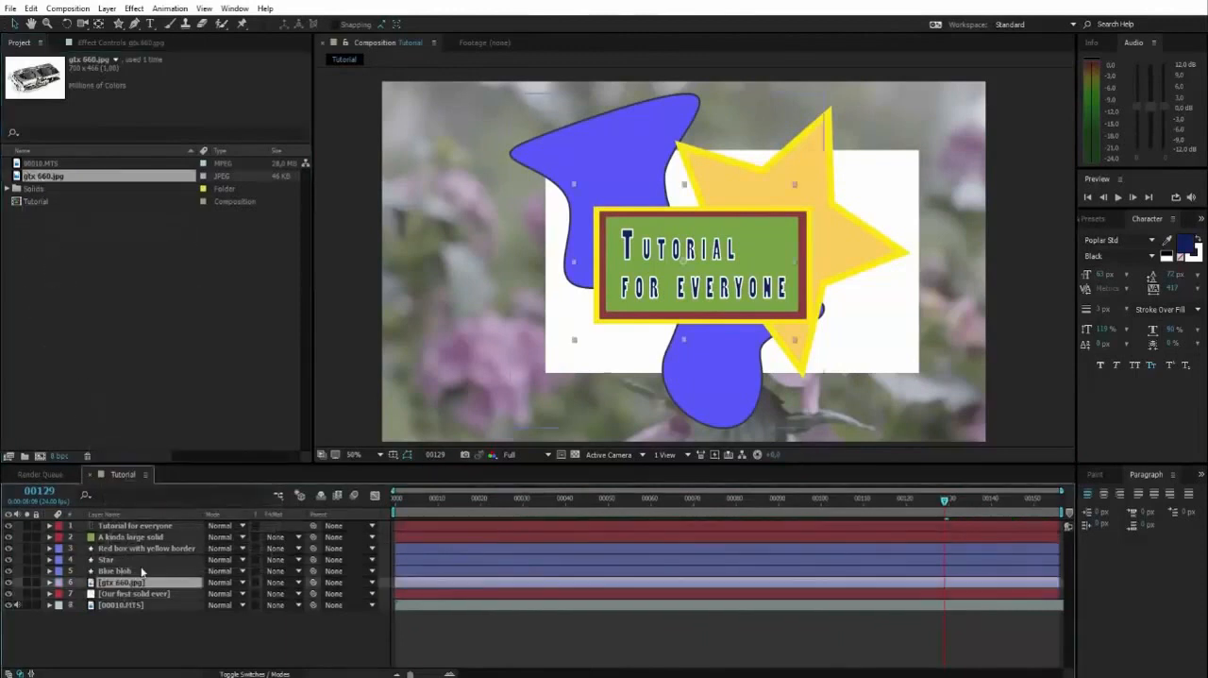
# Move the gtx 660.jpg image to the lower left of the composition frame, partly behind the title box, and deselect it
pyautogui.moveTo(589, 326); pyautogui.dragTo(401, 361)
pyautogui.click(339, 342)
pyautogui.press('space')
pyautogui.moveTo(633, 284)
pyautogui.mouseDown()
pyautogui.moveTo(645, 273)
pyautogui.moveTo(624, 274)
pyautogui.moveTo(633, 286)
pyautogui.mouseUp()
pyautogui.moveTo(429, 378)
pyautogui.mouseDown()
pyautogui.moveTo(431, 391)
pyautogui.moveTo(389, 331)
pyautogui.moveTo(426, 365)
pyautogui.moveTo(425, 398)
pyautogui.mouseUp()
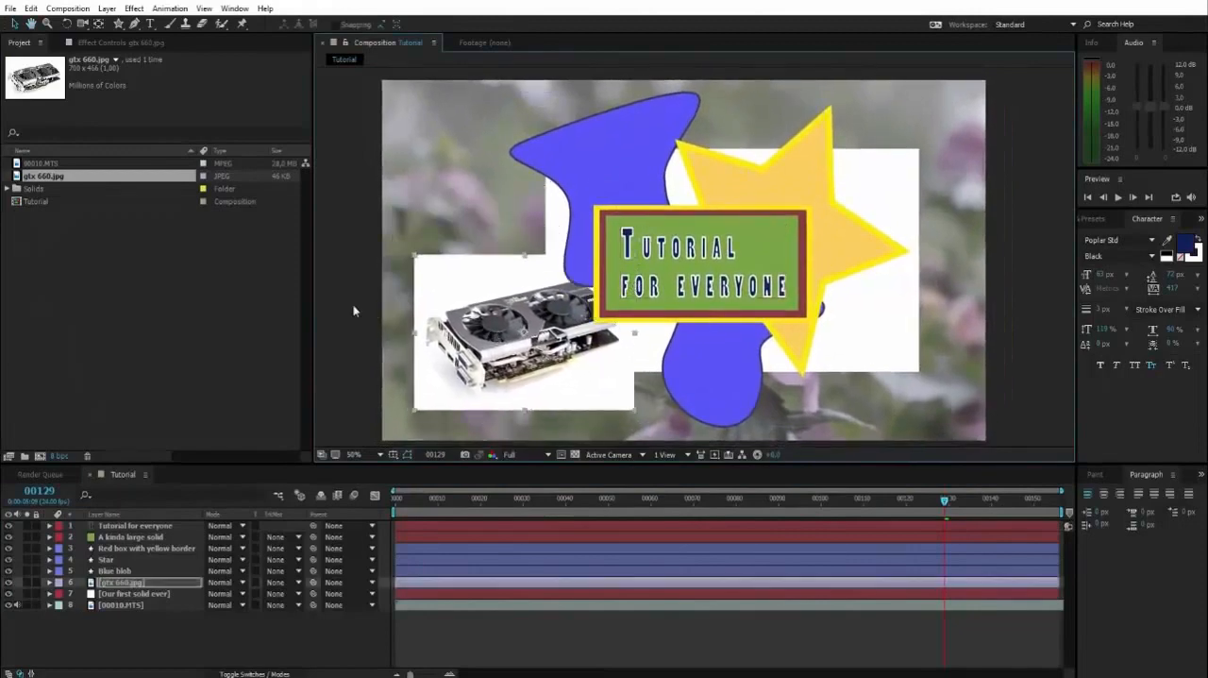
pyautogui.click(353, 310)
pyautogui.press('space')
pyautogui.moveTo(599, 296)
pyautogui.mouseDown()
pyautogui.moveTo(563, 307)
pyautogui.moveTo(618, 293)
pyautogui.mouseUp()
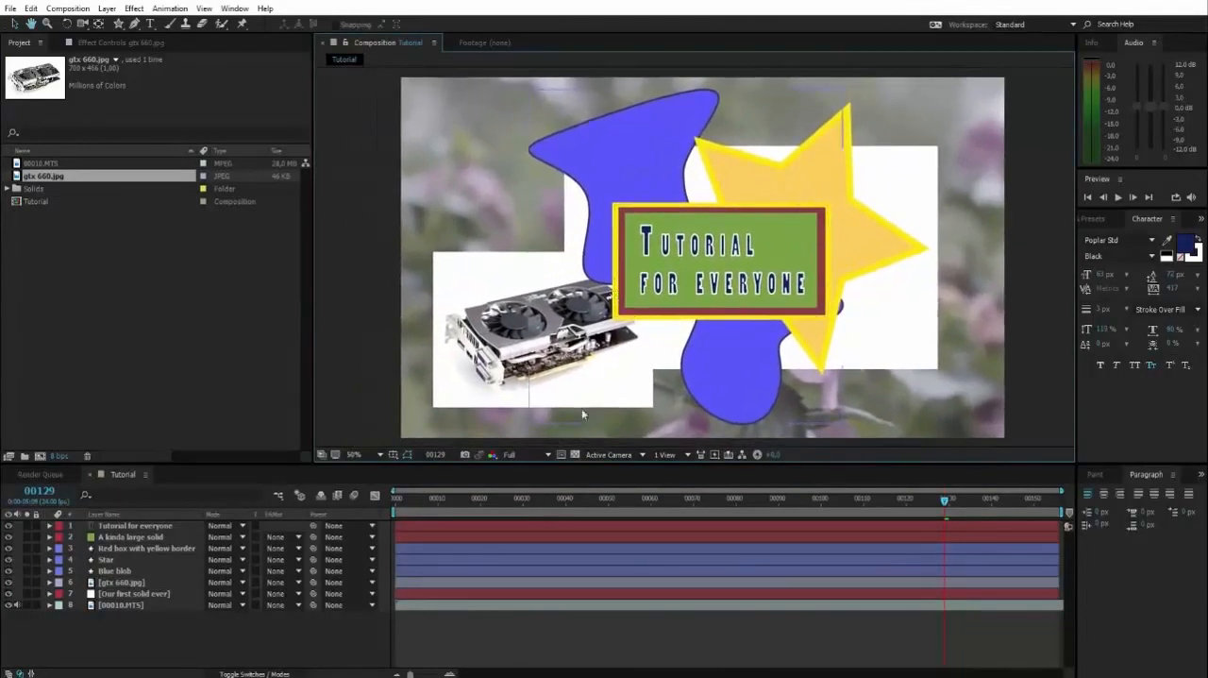
# Go to frame 147, shift the Blue blob toward the left edge of the frame, and place its layer directly below gtx 660.jpg
pyautogui.moveTo(940, 505); pyautogui.dragTo(1022, 499)
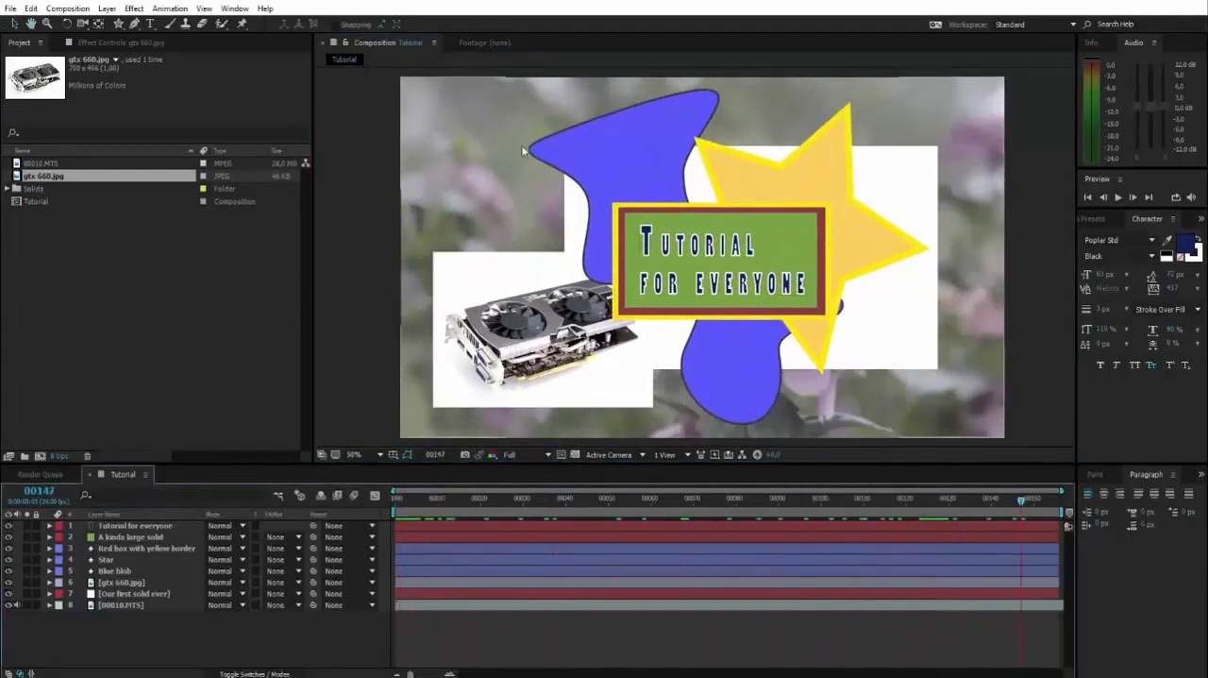
pyautogui.moveTo(619, 156); pyautogui.dragTo(479, 166)
pyautogui.press('Return')
pyautogui.moveTo(129, 570); pyautogui.dragTo(121, 582)
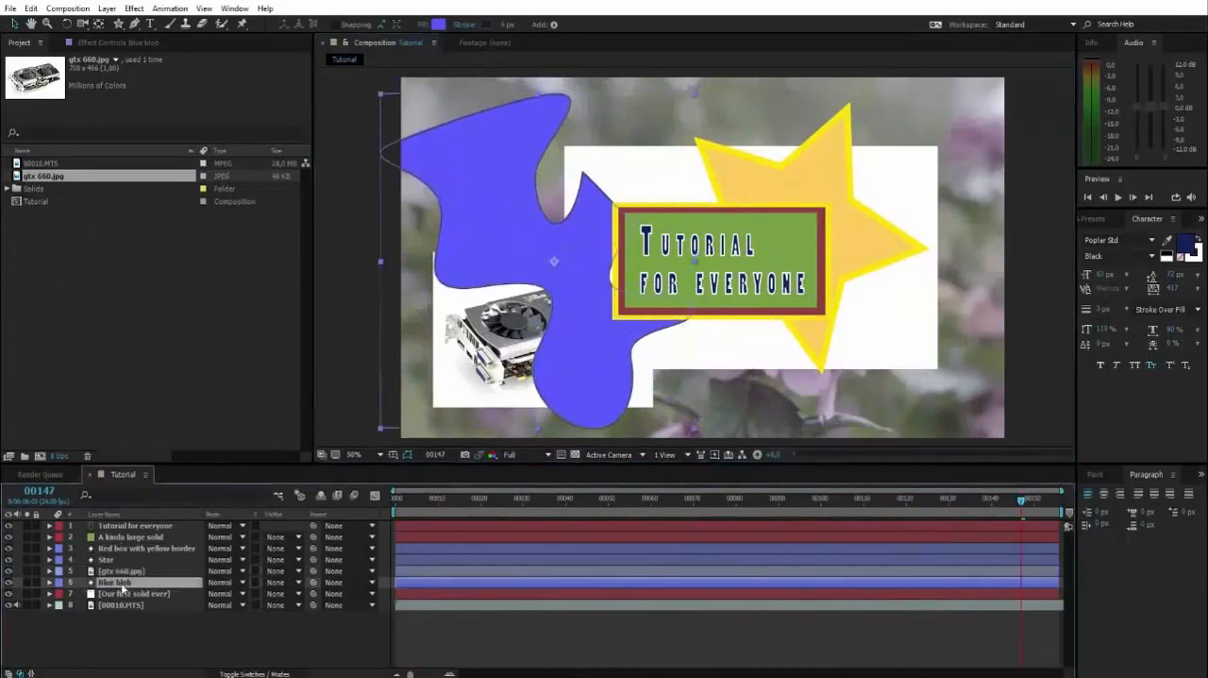
pyautogui.moveTo(487, 211); pyautogui.dragTo(496, 198)
pyautogui.press('Return')
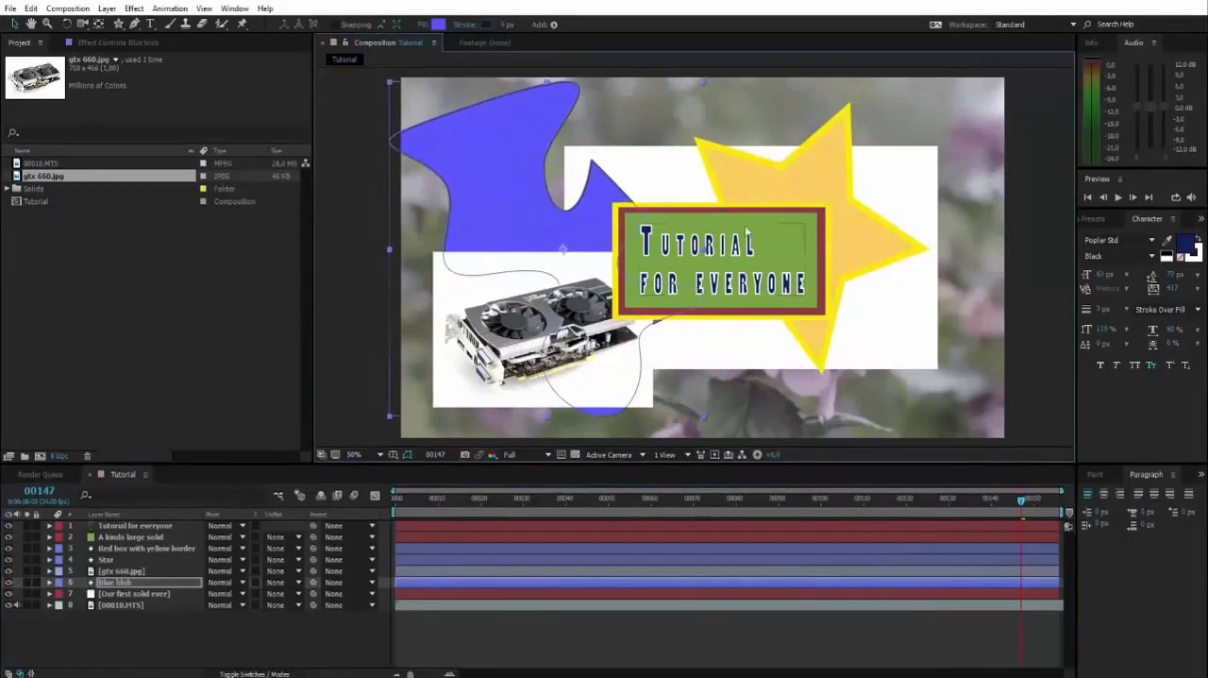
# Select the red box, "A kinda large solid" and "Tutorial for everyone" layers, nudge them together up and to the right, and deselect them
pyautogui.click(119, 547)
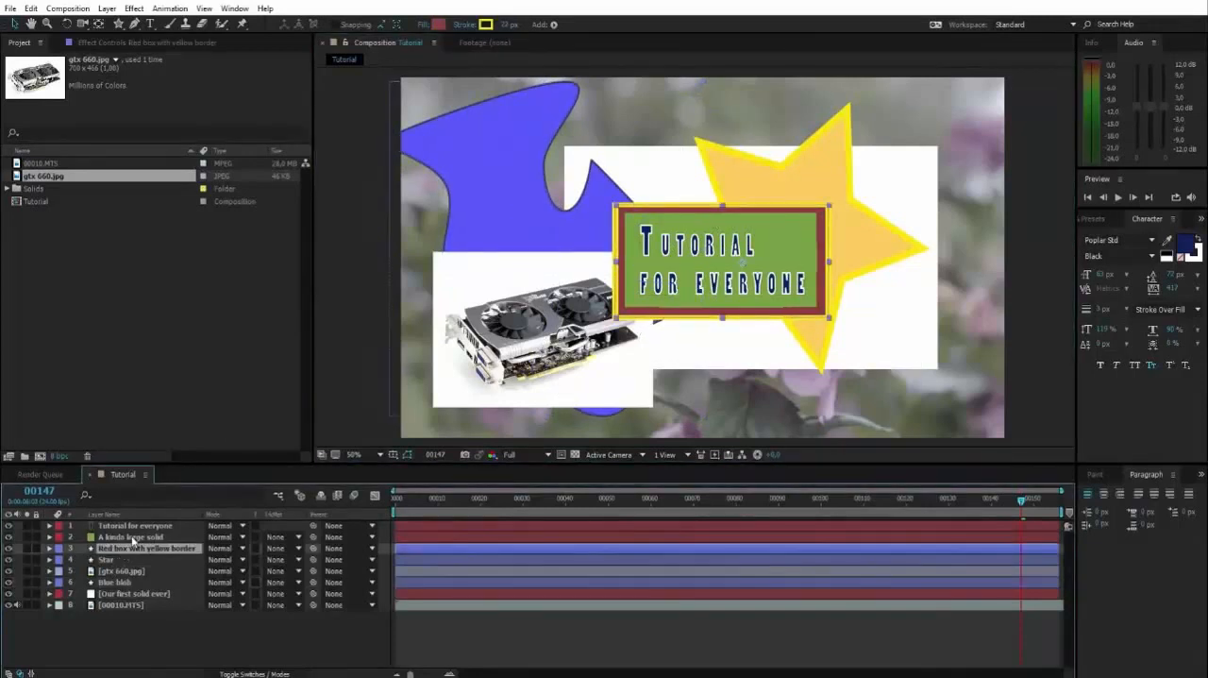
pyautogui.keyDown('shift'); pyautogui.click(134, 538); pyautogui.keyUp('shift')
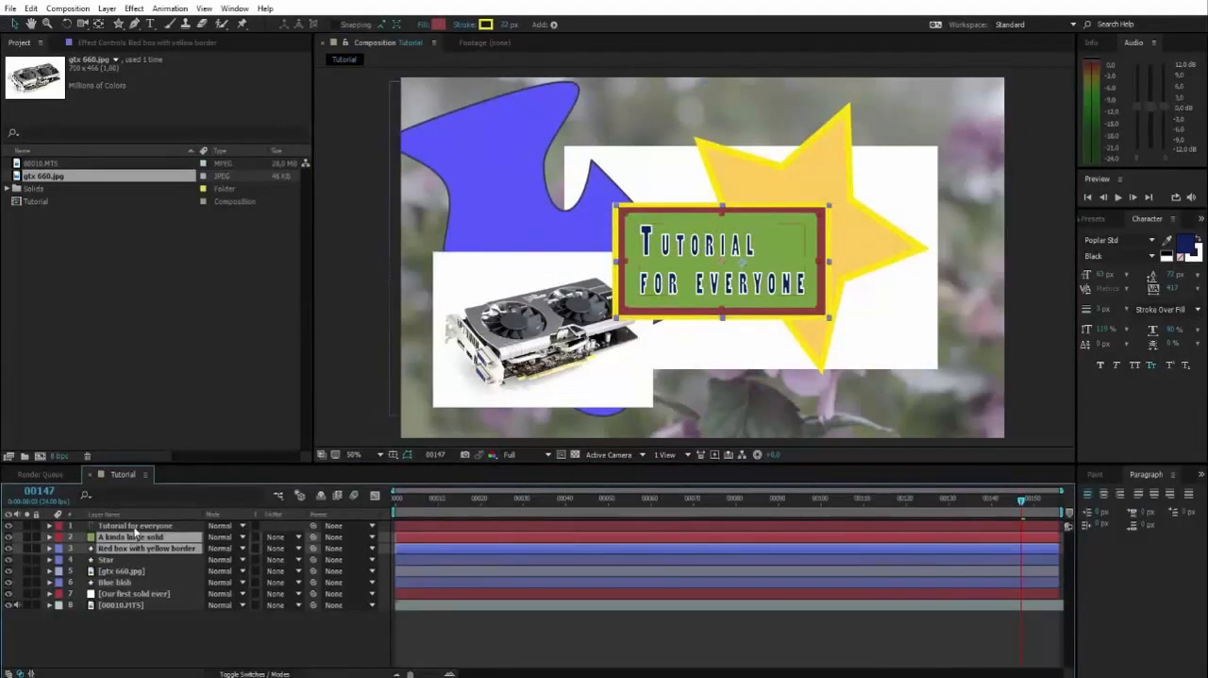
pyautogui.keyDown('shift'); pyautogui.click(164, 525); pyautogui.keyUp('shift')
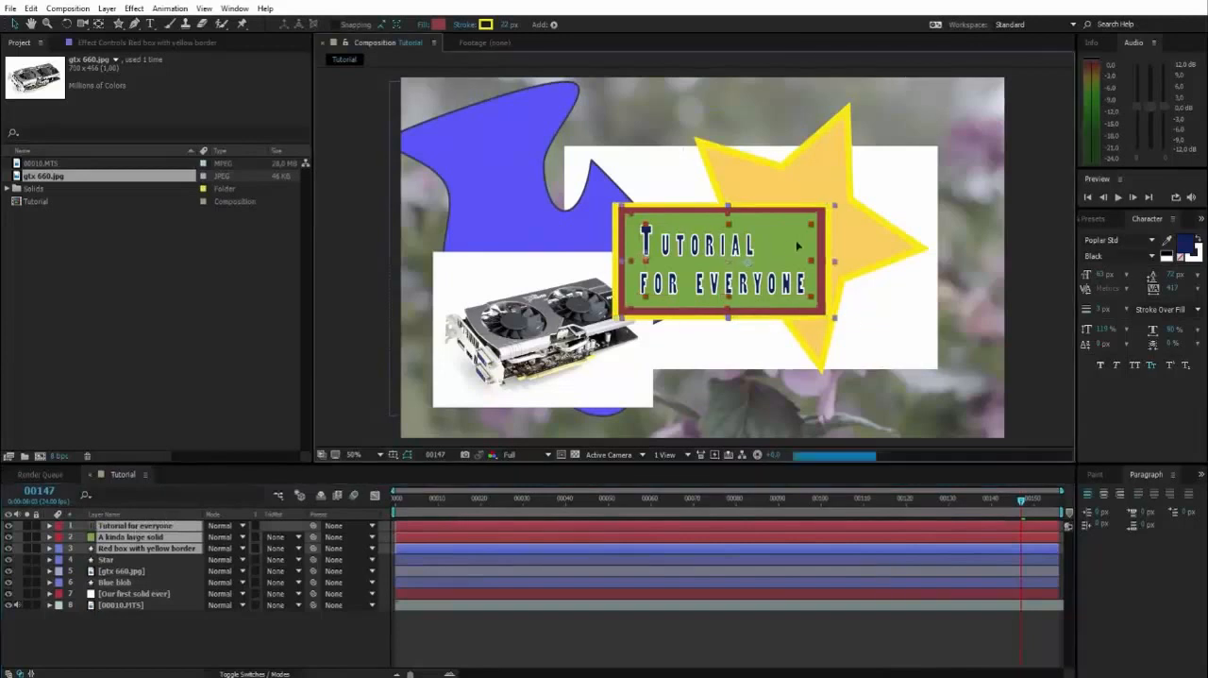
pyautogui.moveTo(783, 248)
pyautogui.mouseDown()
pyautogui.moveTo(804, 228)
pyautogui.moveTo(789, 241)
pyautogui.mouseUp()
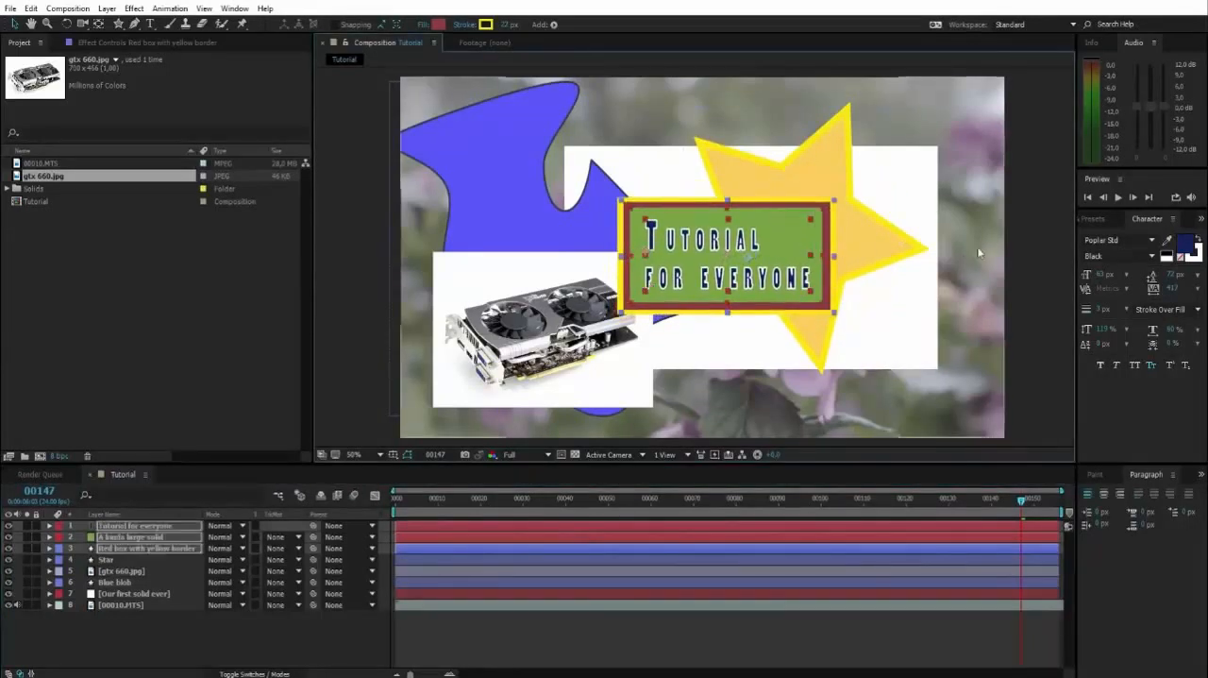
pyautogui.press('space')
pyautogui.moveTo(1006, 232)
pyautogui.mouseDown()
pyautogui.moveTo(997, 245)
pyautogui.moveTo(994, 224)
pyautogui.mouseUp()
pyautogui.moveTo(866, 243); pyautogui.dragTo(863, 245)
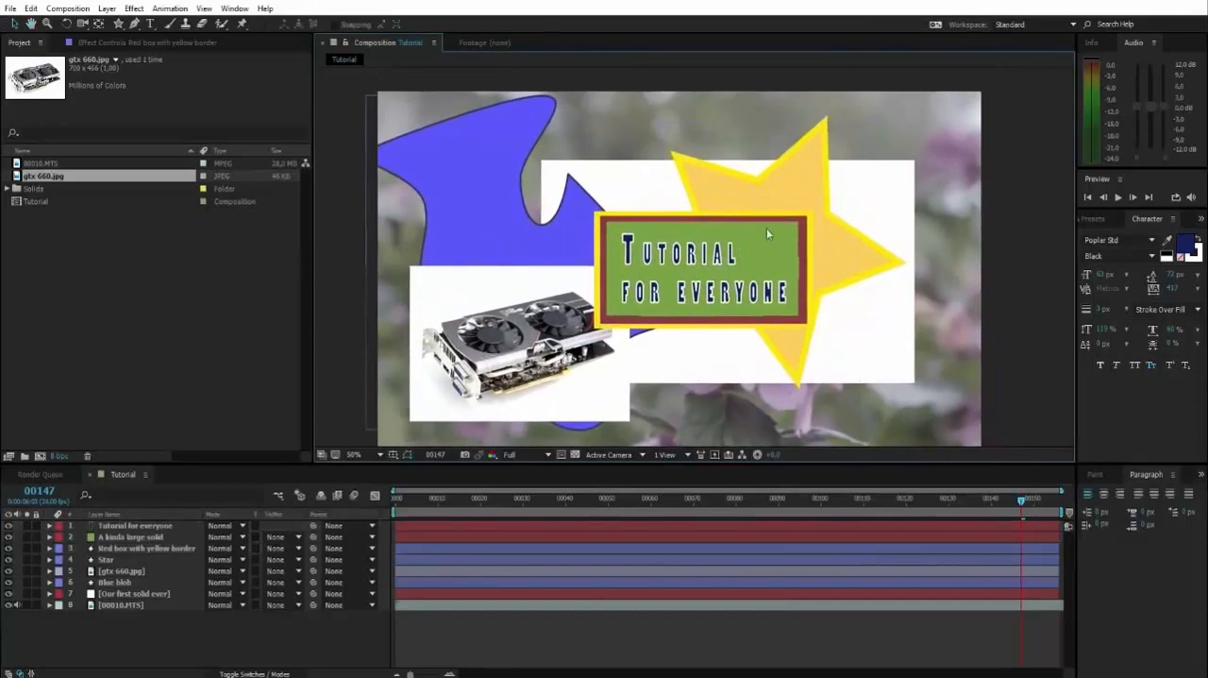
# Select the title text, green solid and red box directly in the composition, shift them slightly down and left together, and deselect them
pyautogui.click(733, 251)
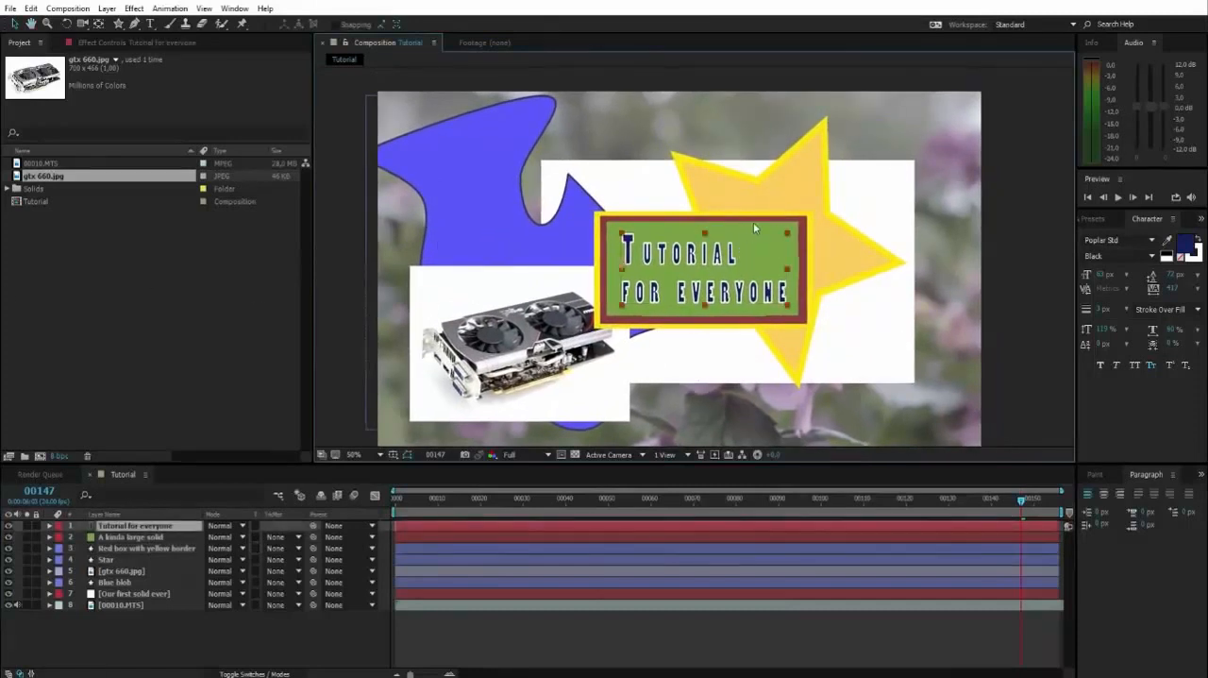
pyautogui.keyDown('shift'); pyautogui.click(754, 224); pyautogui.keyUp('shift')
pyautogui.keyDown('shift'); pyautogui.click(764, 218); pyautogui.keyUp('shift')
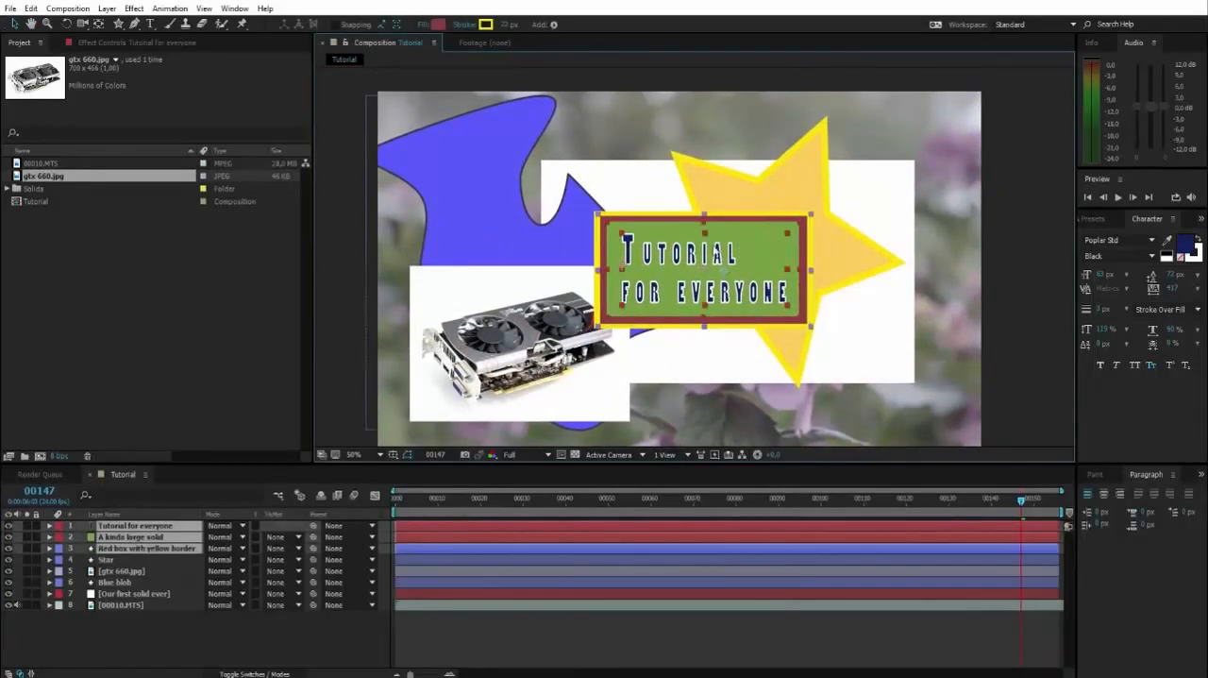
pyautogui.moveTo(746, 253)
pyautogui.mouseDown()
pyautogui.moveTo(777, 274)
pyautogui.moveTo(739, 257)
pyautogui.mouseUp()
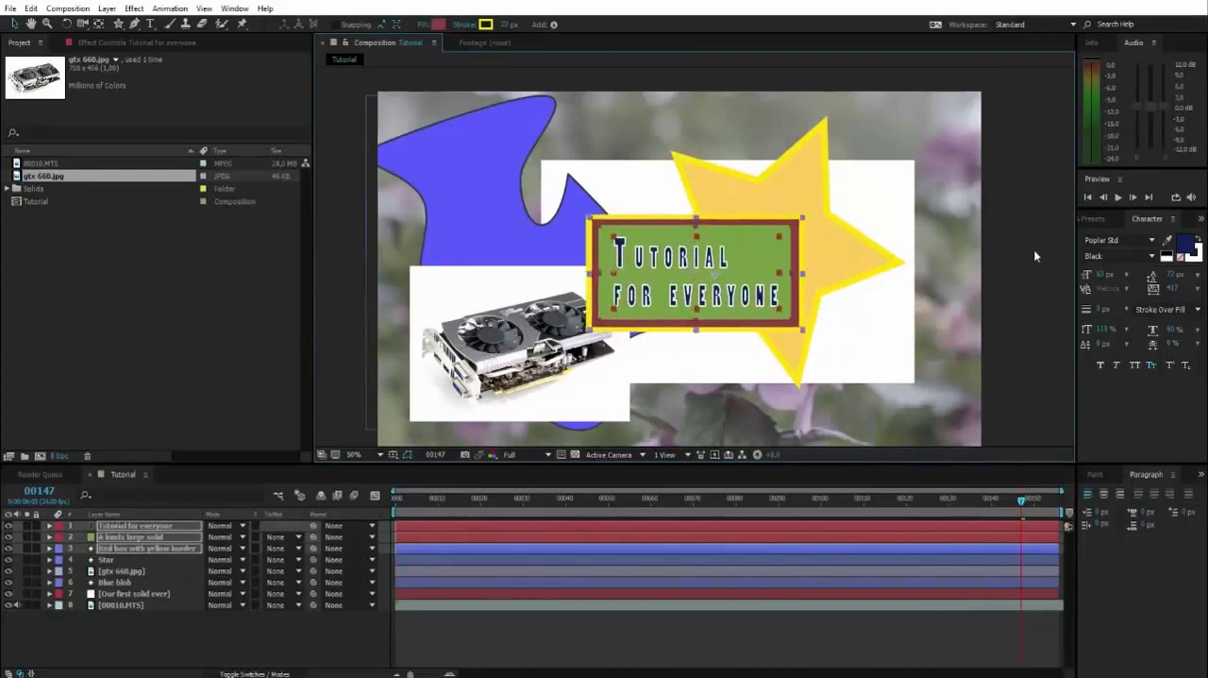
pyautogui.click(1033, 253)
# Nudge only the "Tutorial for everyone" text slightly left within its green box, and deselect it
pyautogui.click(693, 262)
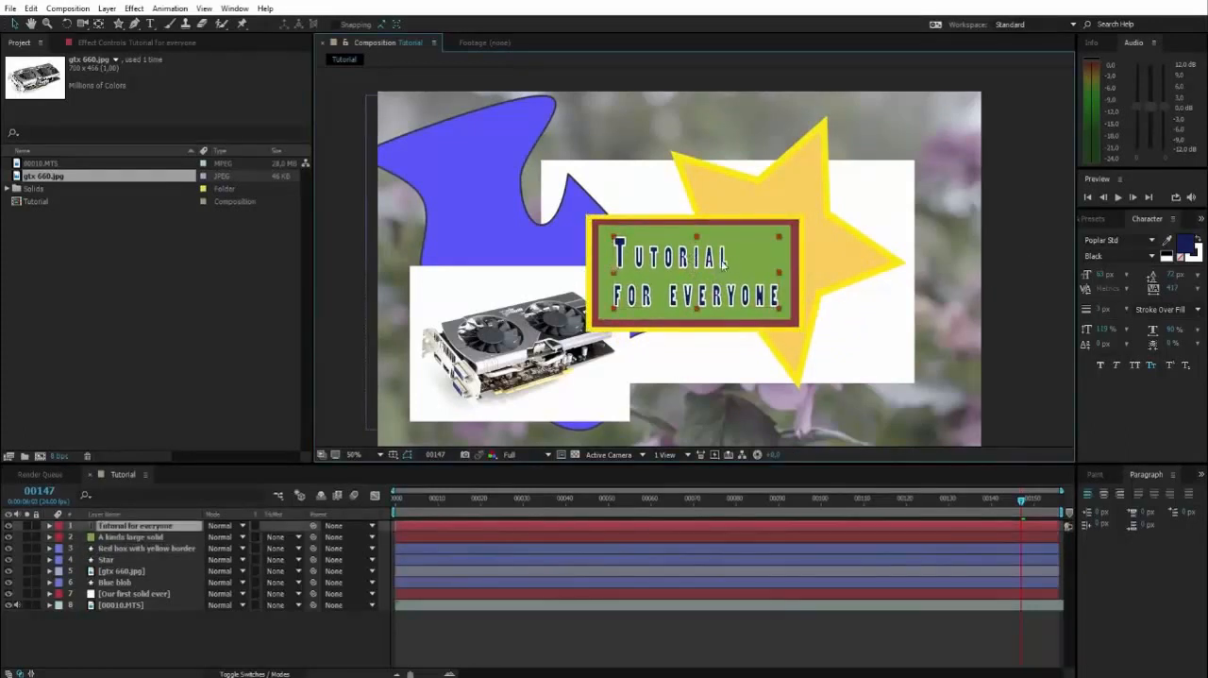
pyautogui.moveTo(724, 263); pyautogui.dragTo(722, 262)
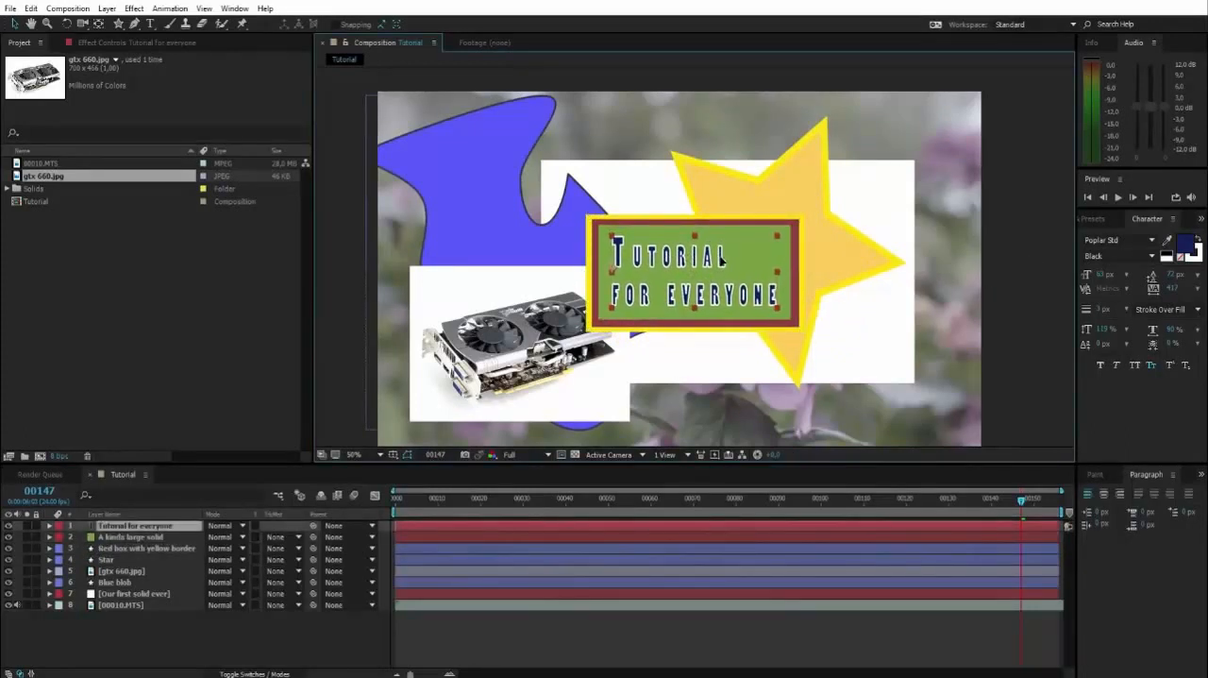
pyautogui.keyDown('shift'); pyautogui.click(739, 222); pyautogui.keyUp('shift')
pyautogui.click(998, 234)
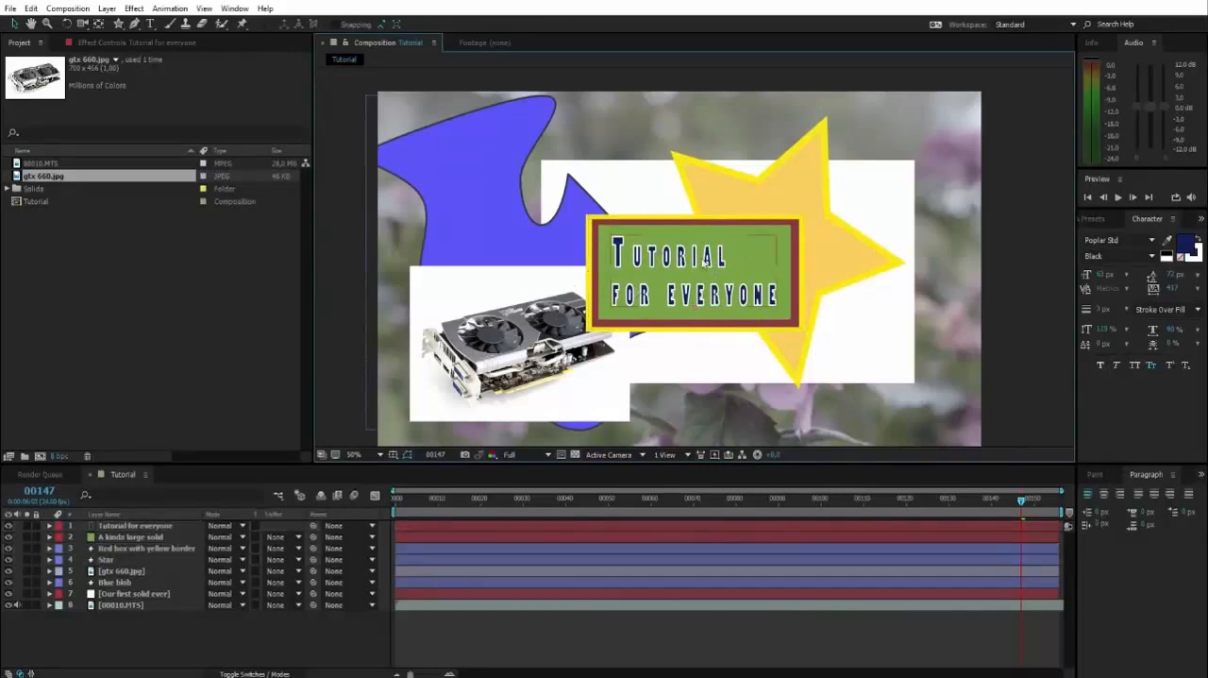
# Try moving the "Tutorial for everyone" text out of its box toward the frame's right edge, and undo the move
pyautogui.click(135, 525)
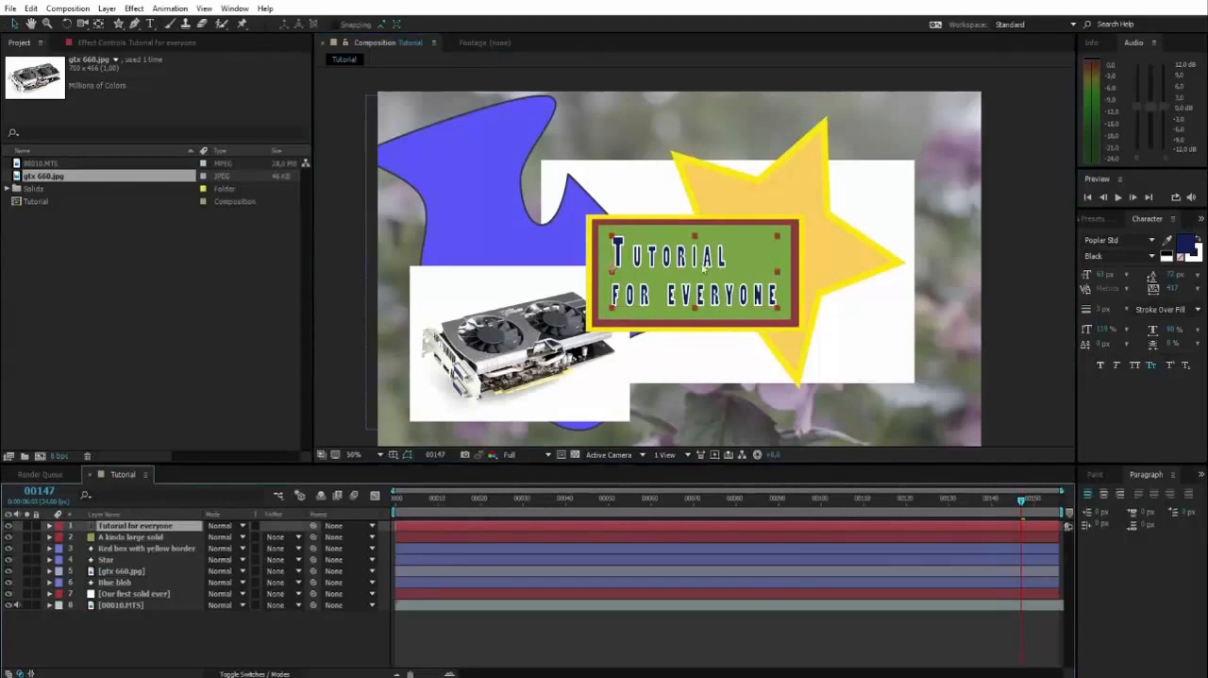
pyautogui.moveTo(695, 264); pyautogui.dragTo(931, 244)
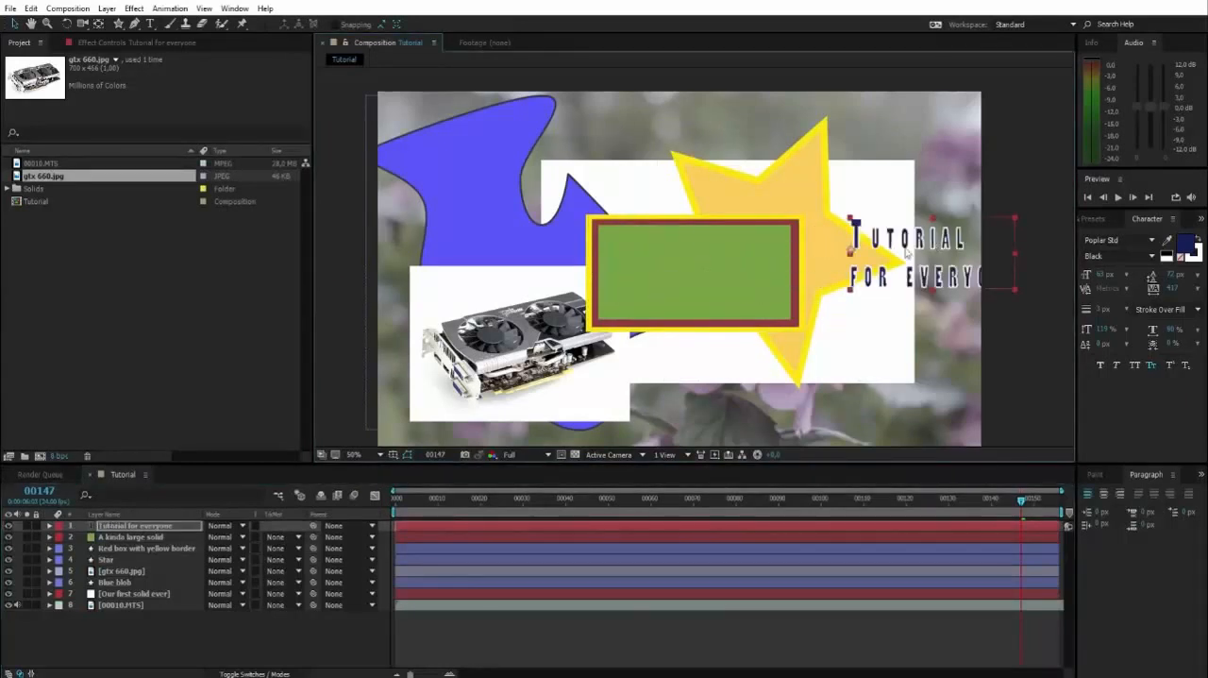
pyautogui.hotkey('ctrl', 'z')
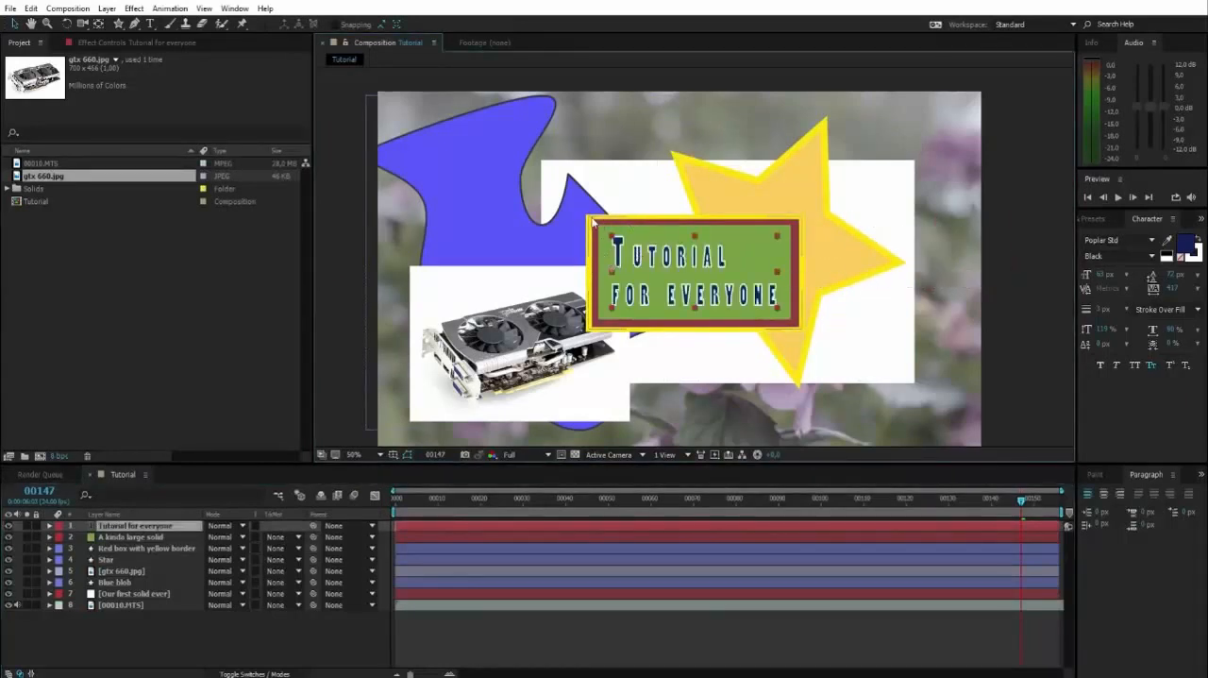
# Select the three layers from "Tutorial for everyone" to "Red box with yellow border" and move the whole title box slightly down and left
pyautogui.click(597, 231)
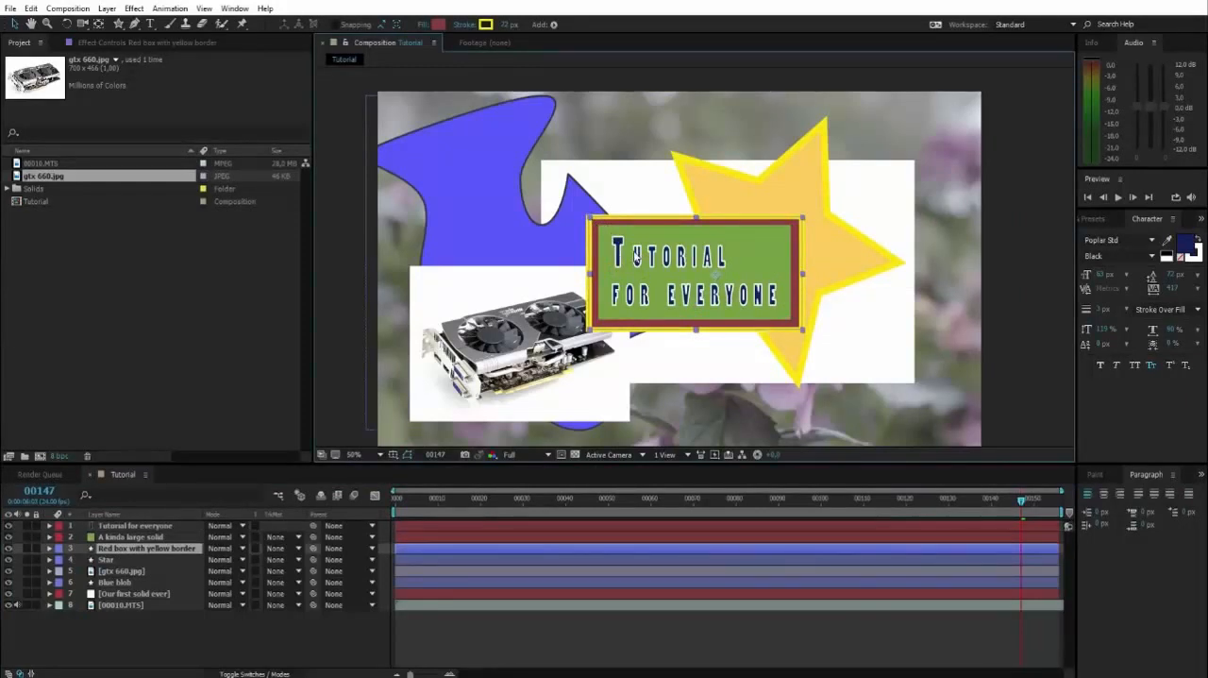
pyautogui.click(142, 536)
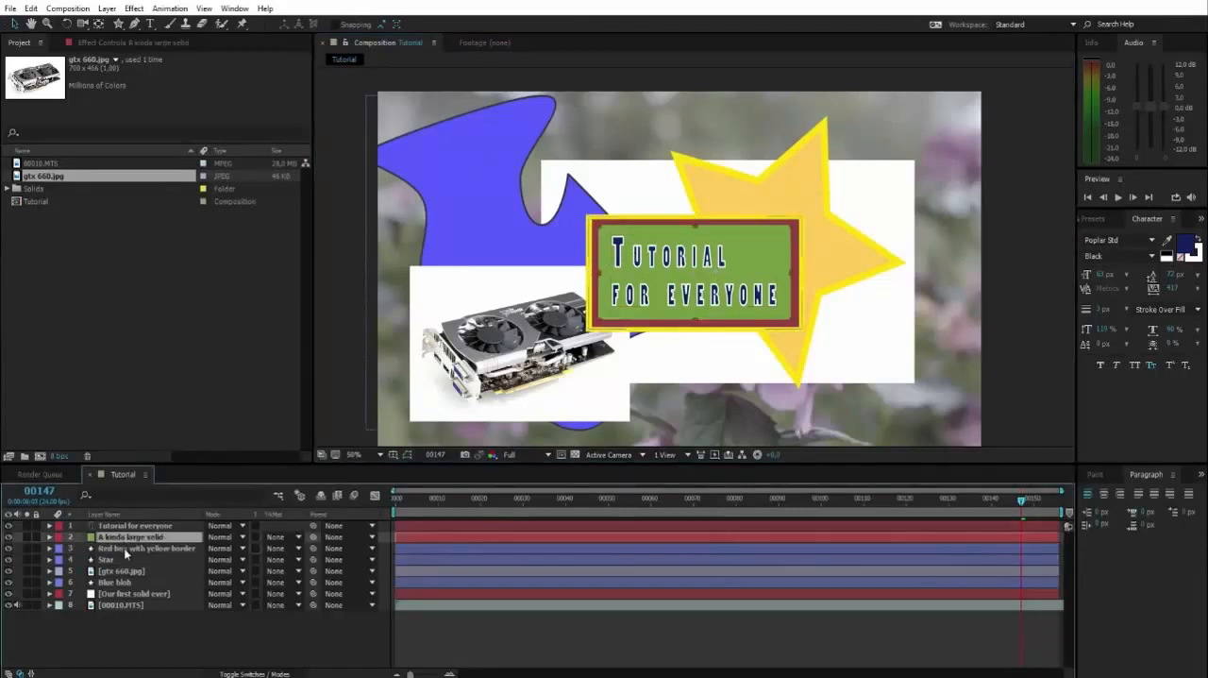
pyautogui.click(137, 526)
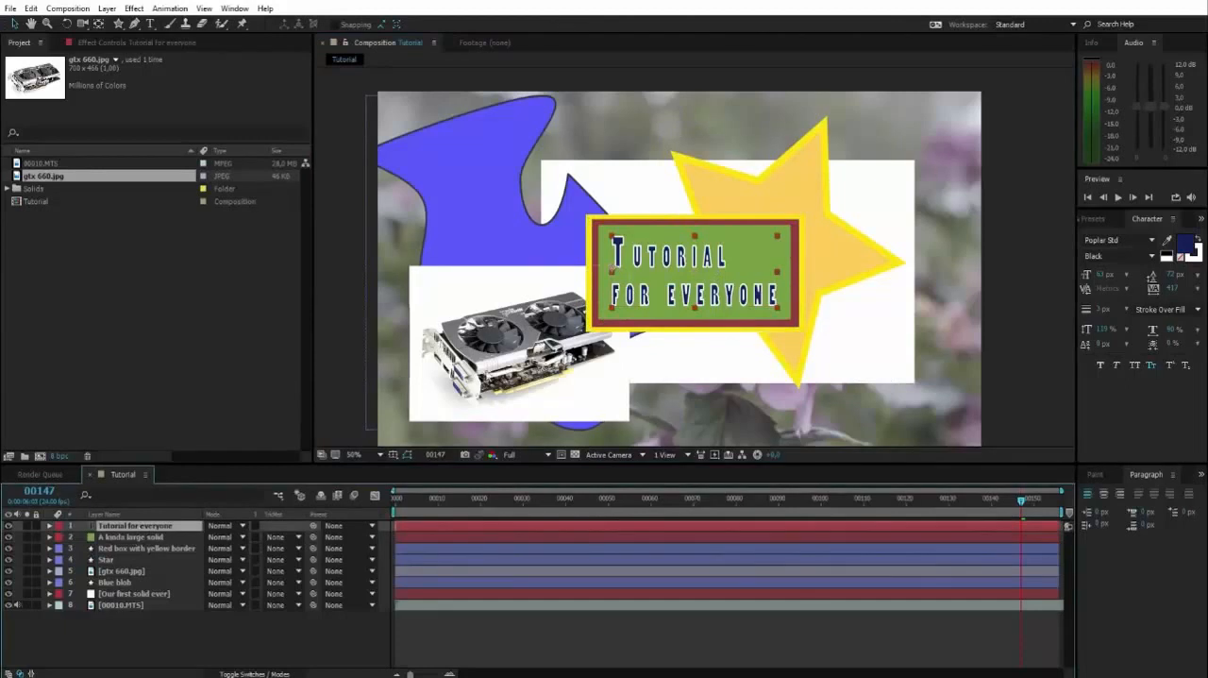
pyautogui.keyDown('shift'); pyautogui.click(122, 548); pyautogui.keyUp('shift')
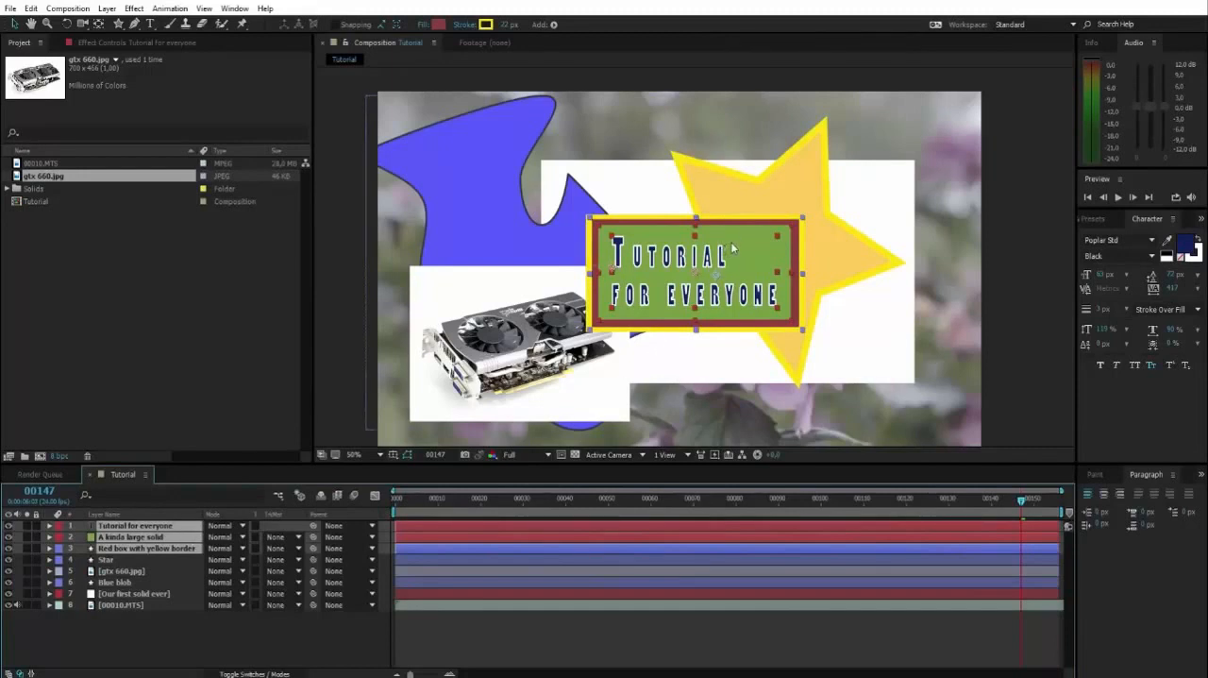
pyautogui.moveTo(733, 248); pyautogui.dragTo(727, 246)
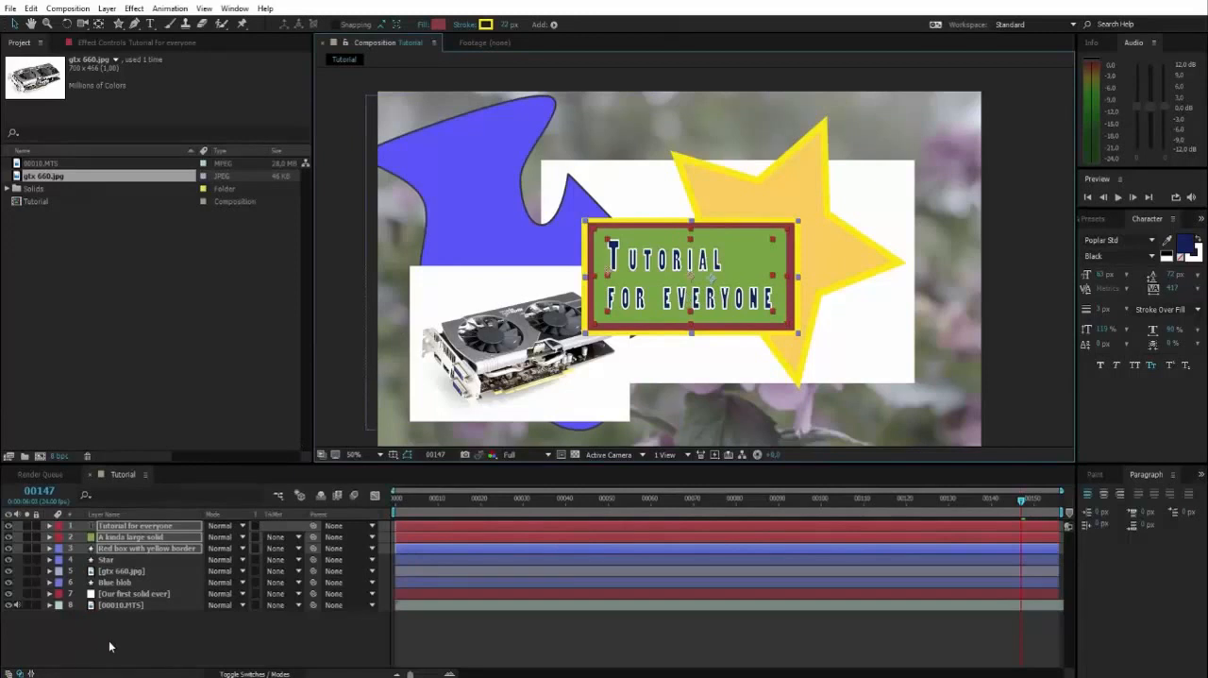
# Pre-compose the title text, green solid and red box layers into a new composition named Title, moving all attributes into it
pyautogui.click(132, 526)
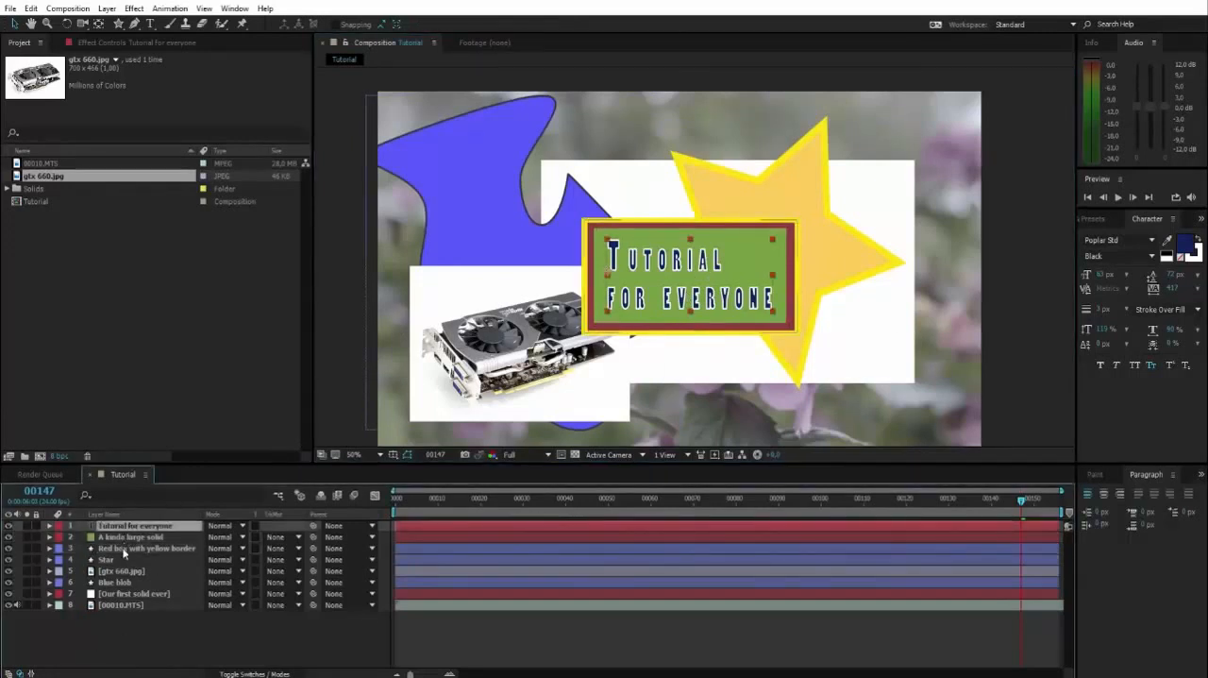
pyautogui.keyDown('shift'); pyautogui.click(123, 548); pyautogui.keyUp('shift')
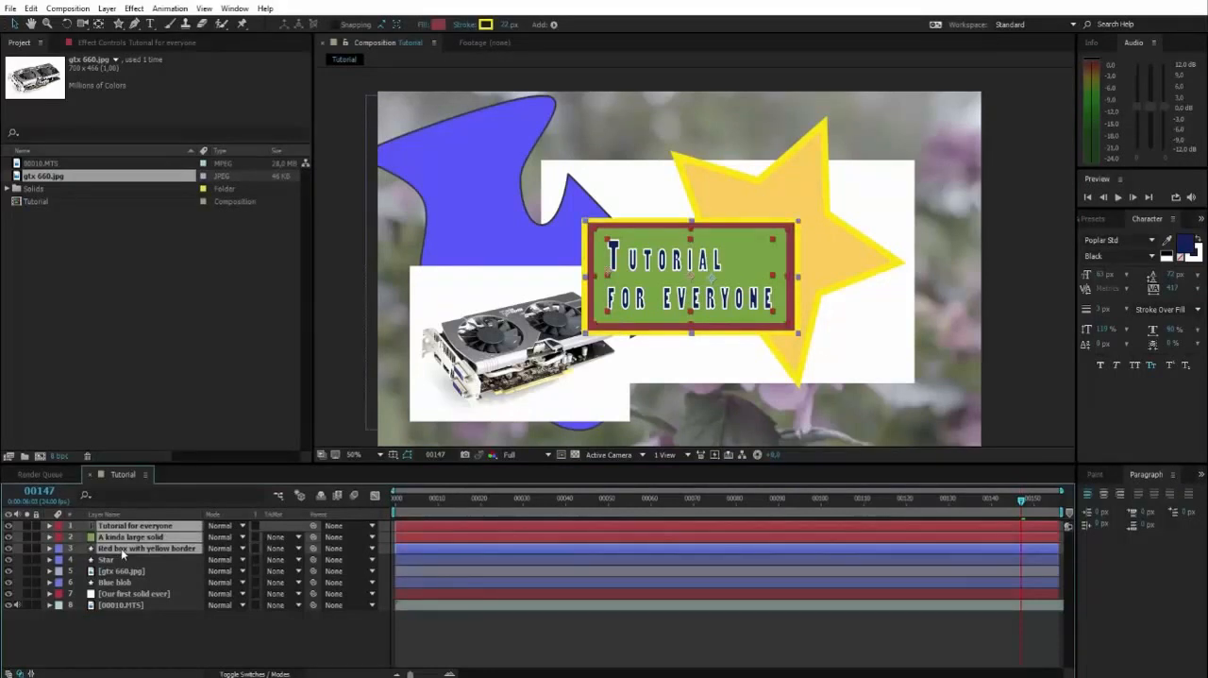
pyautogui.rightClick(122, 551)
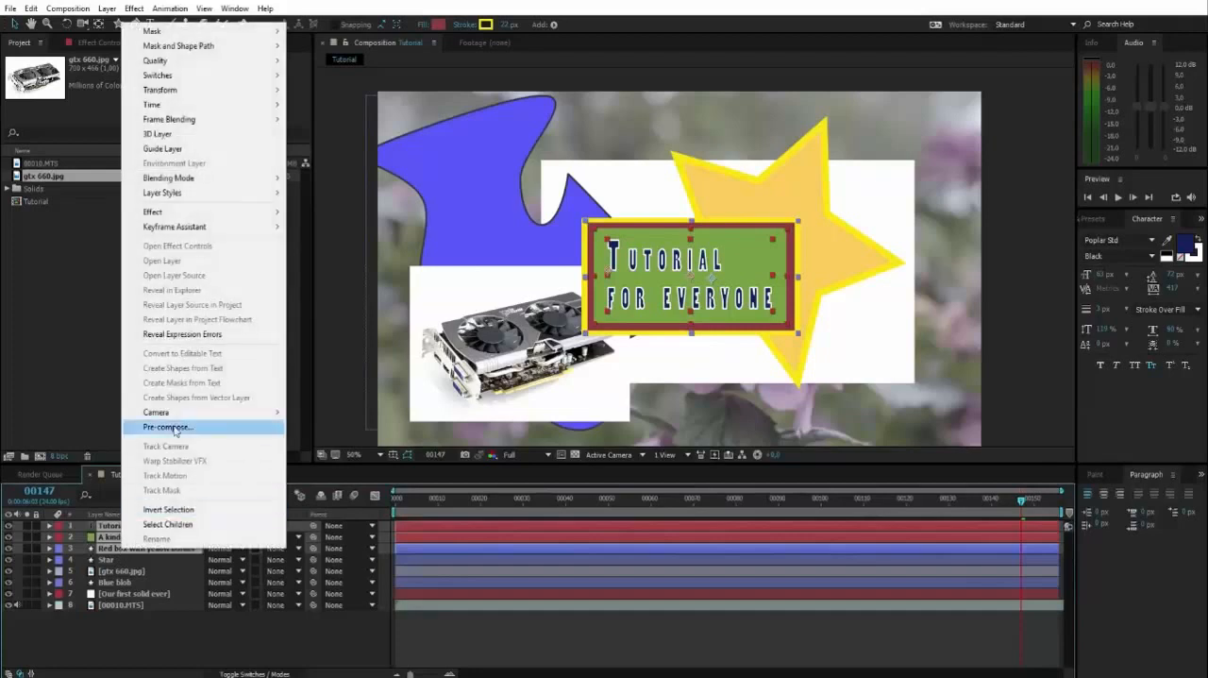
pyautogui.click(111, 552)
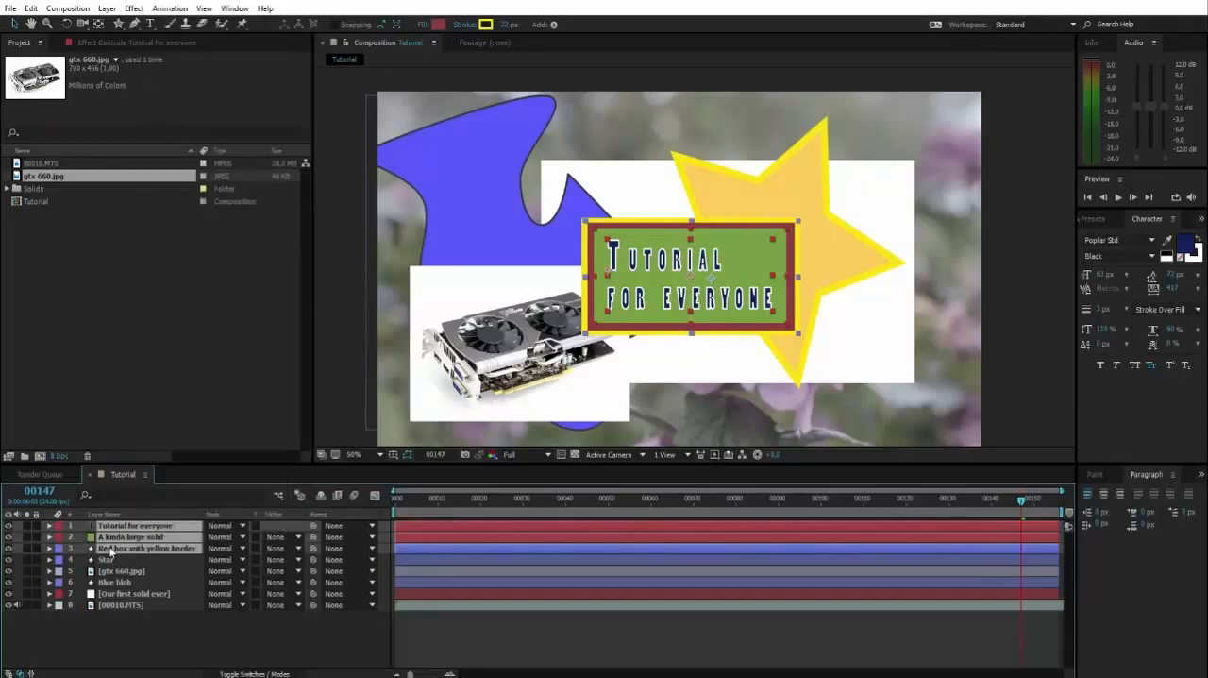
pyautogui.hotkey('ctrl', 'shift', 'c')
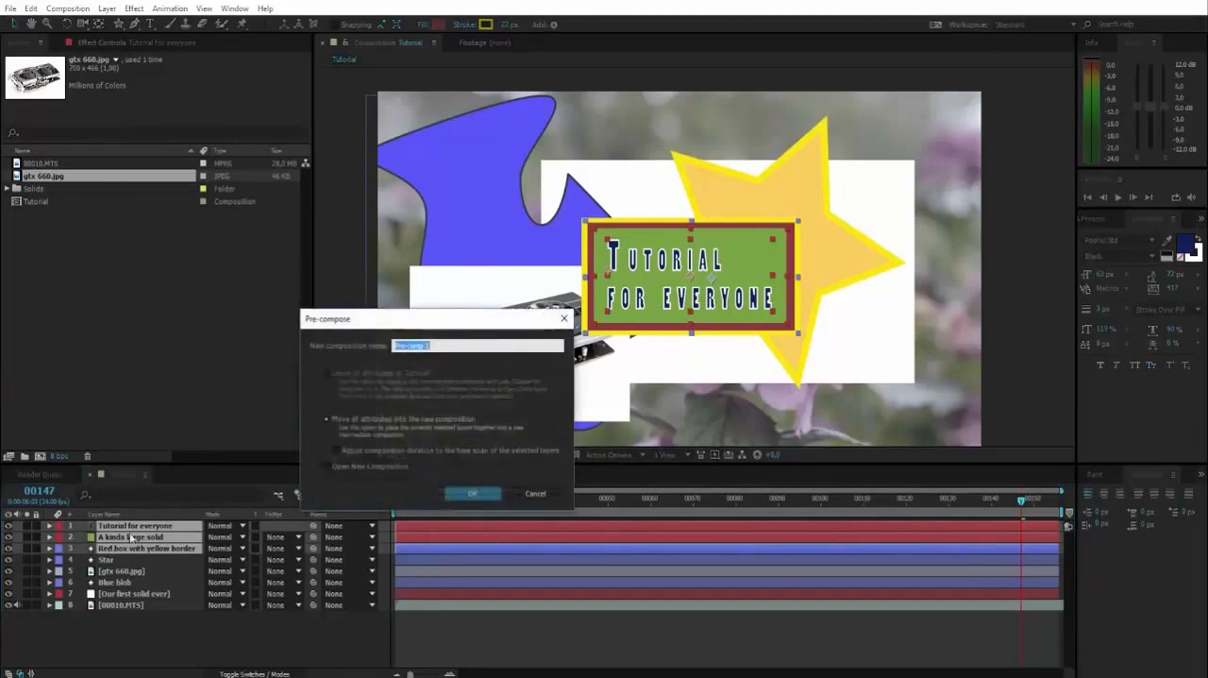
pyautogui.moveTo(411, 319); pyautogui.dragTo(626, 329)
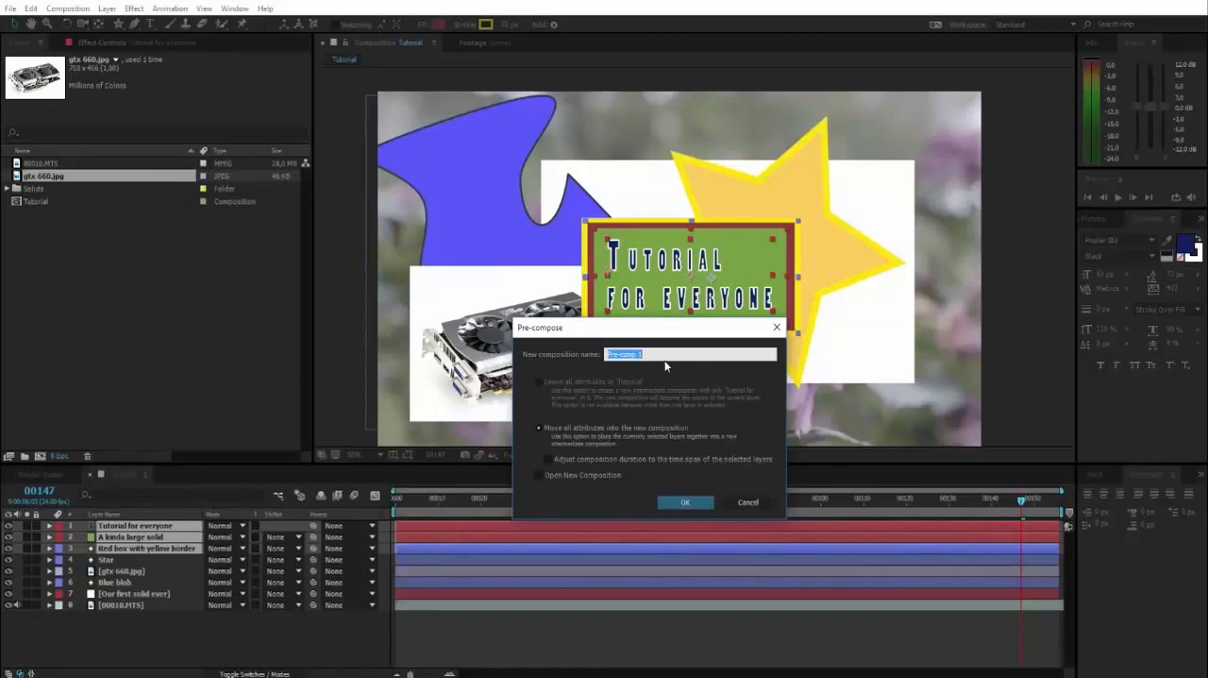
pyautogui.write('Title')
pyautogui.click(685, 501)
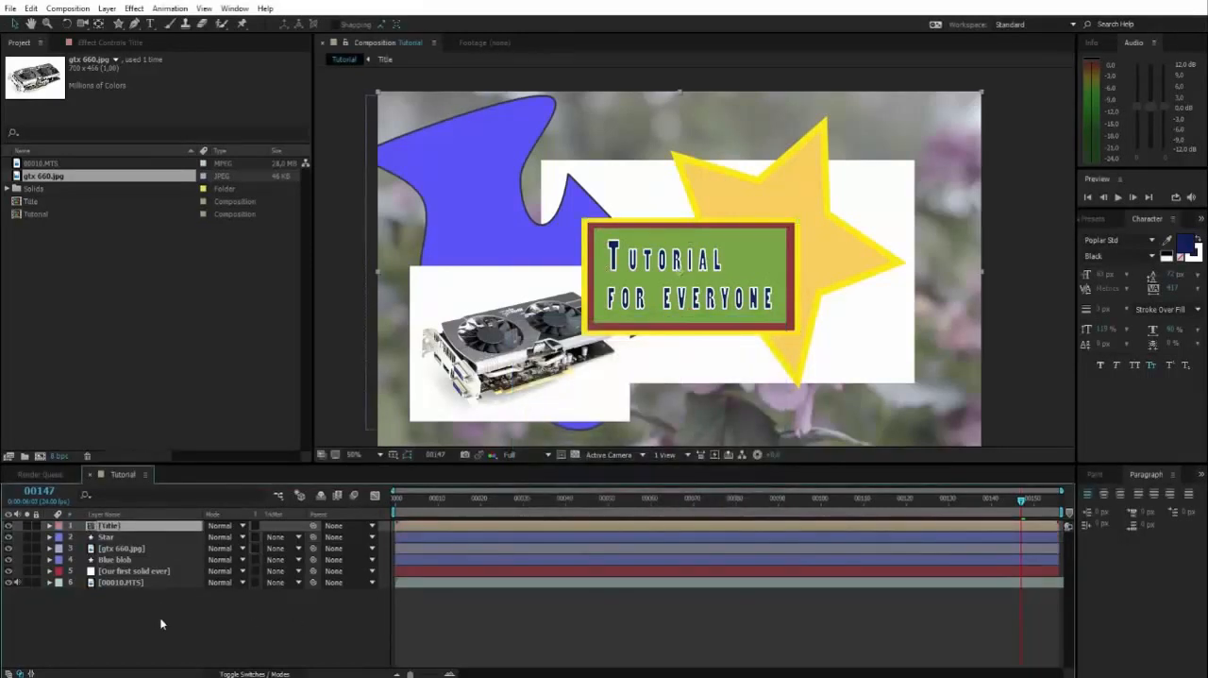
# Select the Star, gtx 660.jpg and Title layers in turn, and scrub the composition to frame 48
pyautogui.click(114, 536)
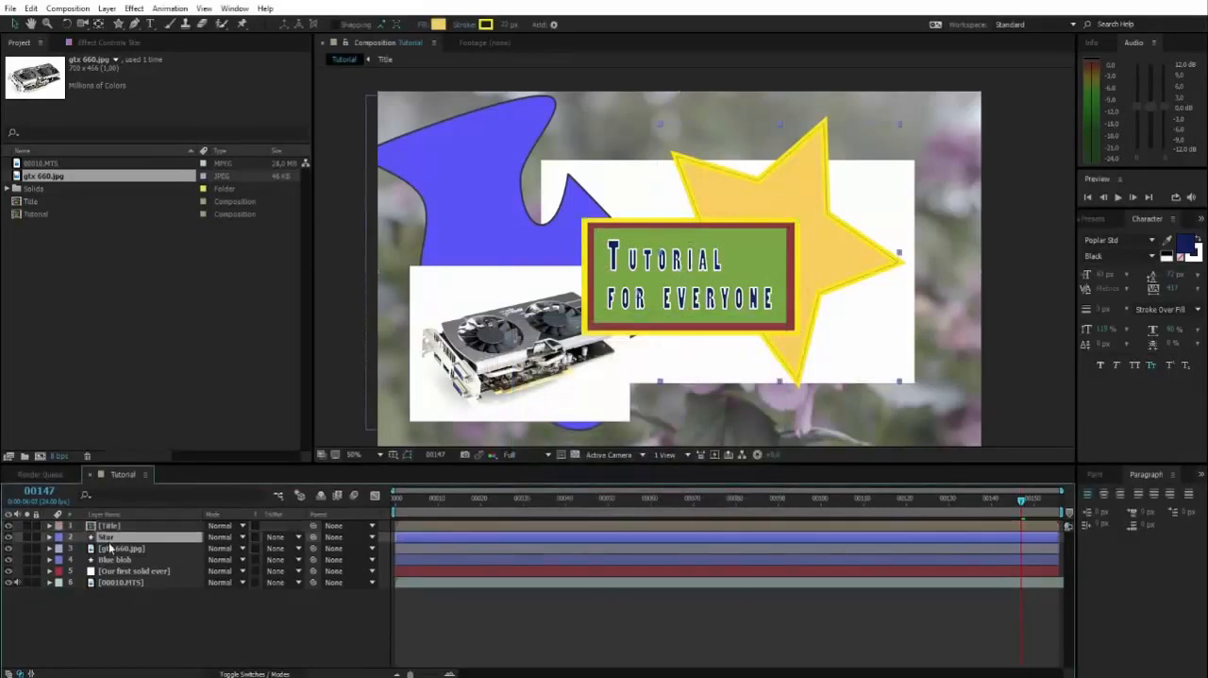
pyautogui.click(112, 548)
pyautogui.click(112, 526)
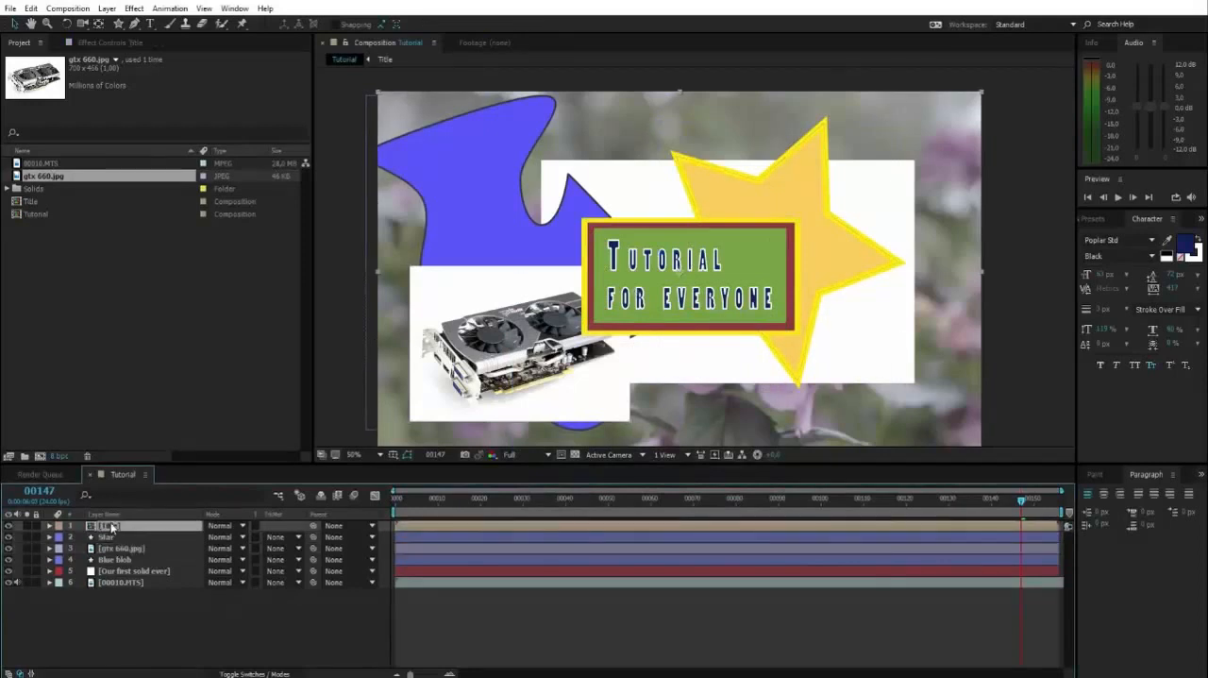
pyautogui.click(591, 505)
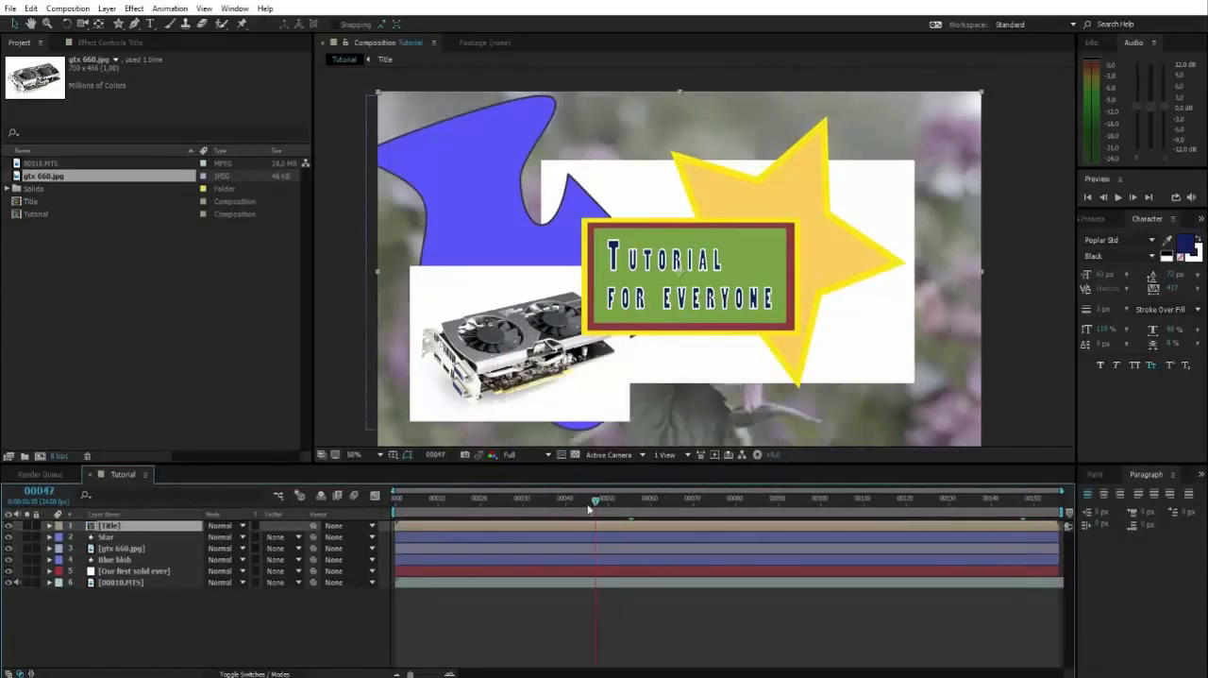
pyautogui.moveTo(587, 505)
pyautogui.mouseDown()
pyautogui.moveTo(571, 531)
pyautogui.moveTo(728, 503)
pyautogui.moveTo(890, 503)
pyautogui.moveTo(599, 503)
pyautogui.mouseUp()
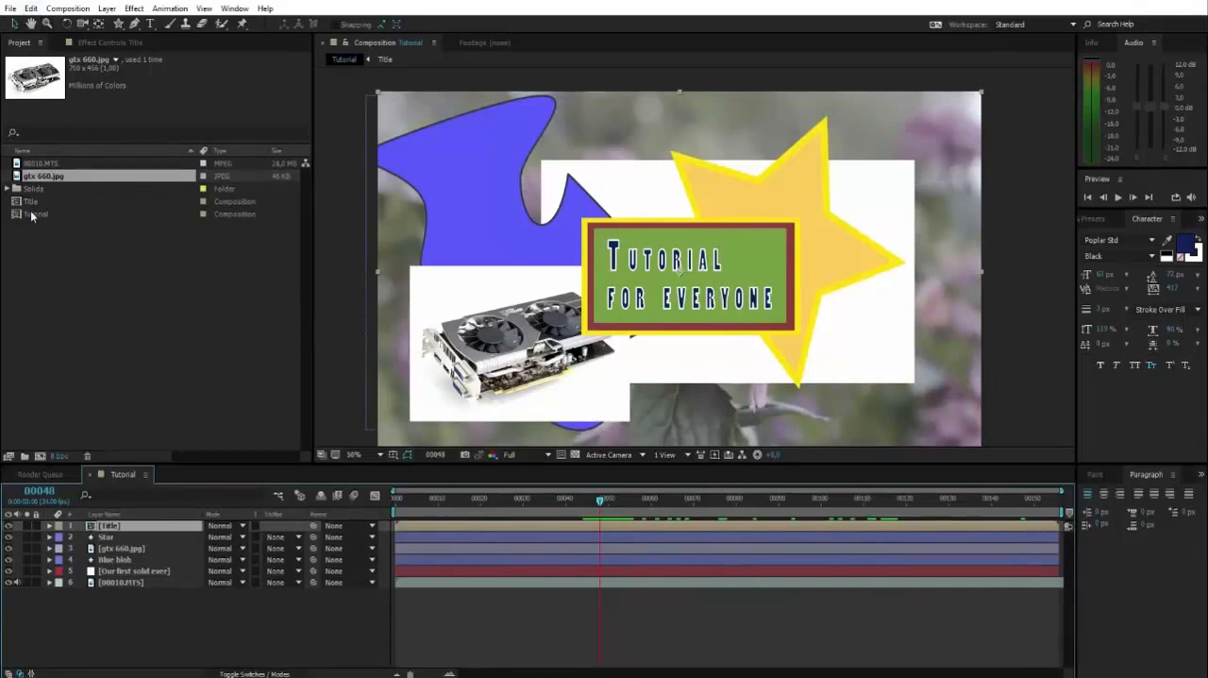
# Select the Title composition among the project items and clear the layer selection in the Tutorial composition
pyautogui.click(232, 202)
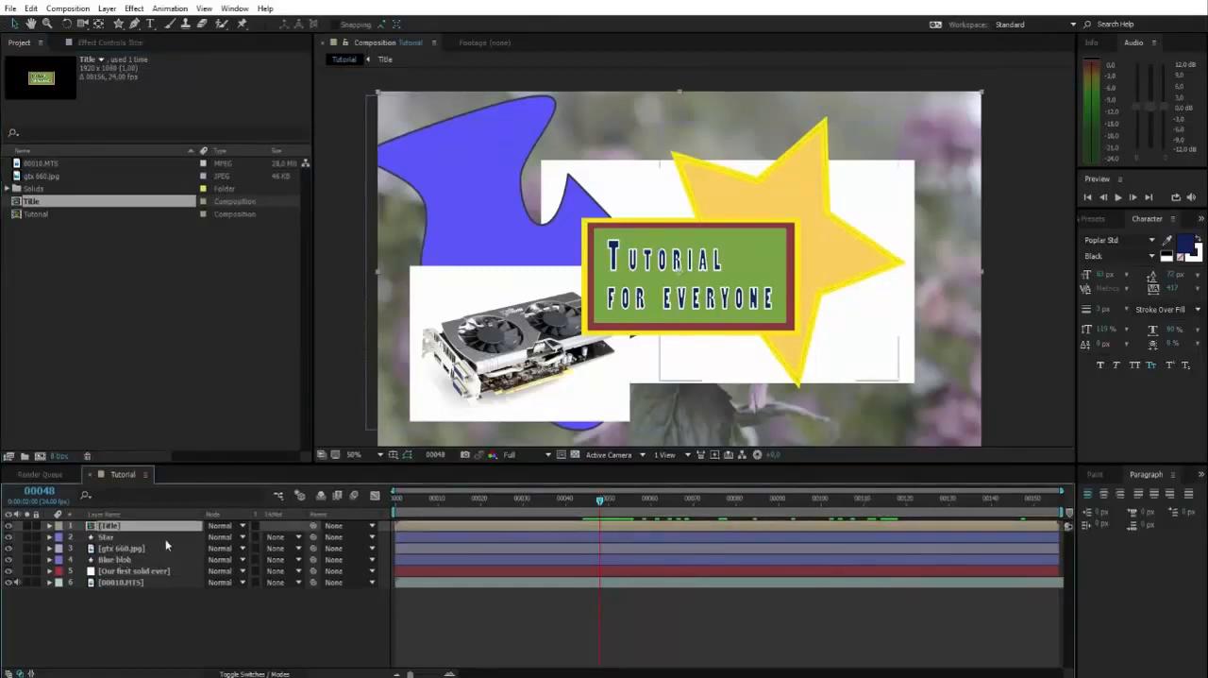
pyautogui.moveTo(146, 602); pyautogui.dragTo(106, 537)
pyautogui.click(102, 614)
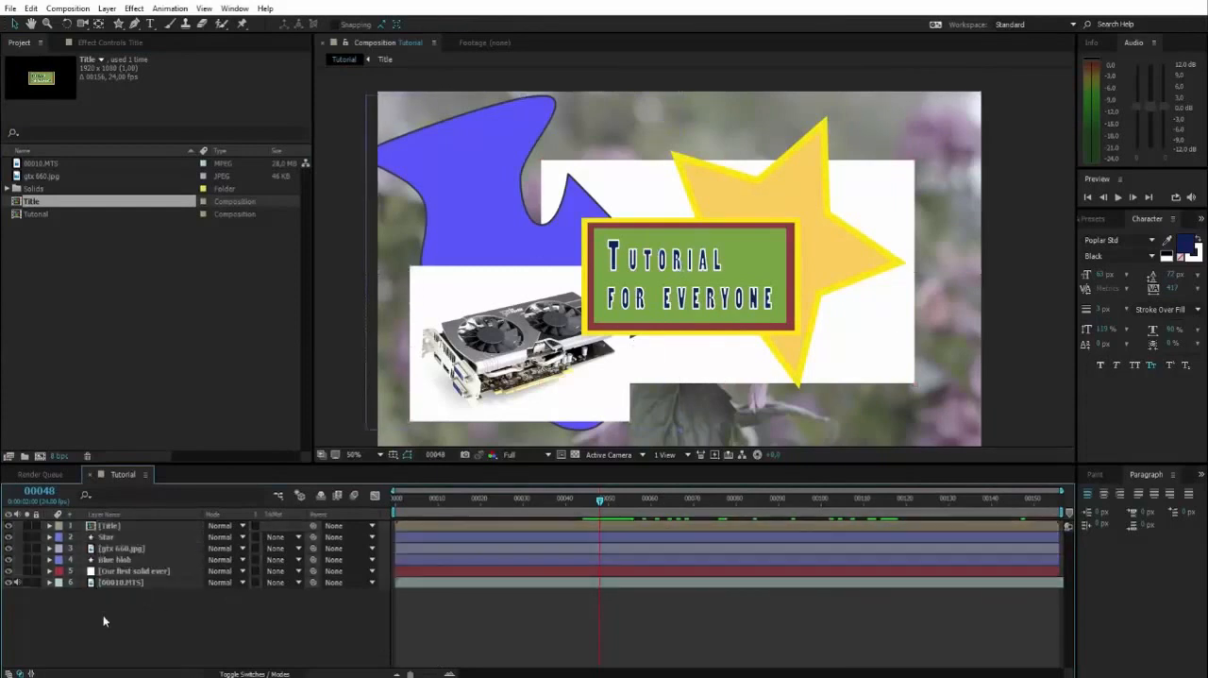
# Open the Title composition from its layer in the Tutorial composition and examine the three layers inside it
pyautogui.click(107, 526)
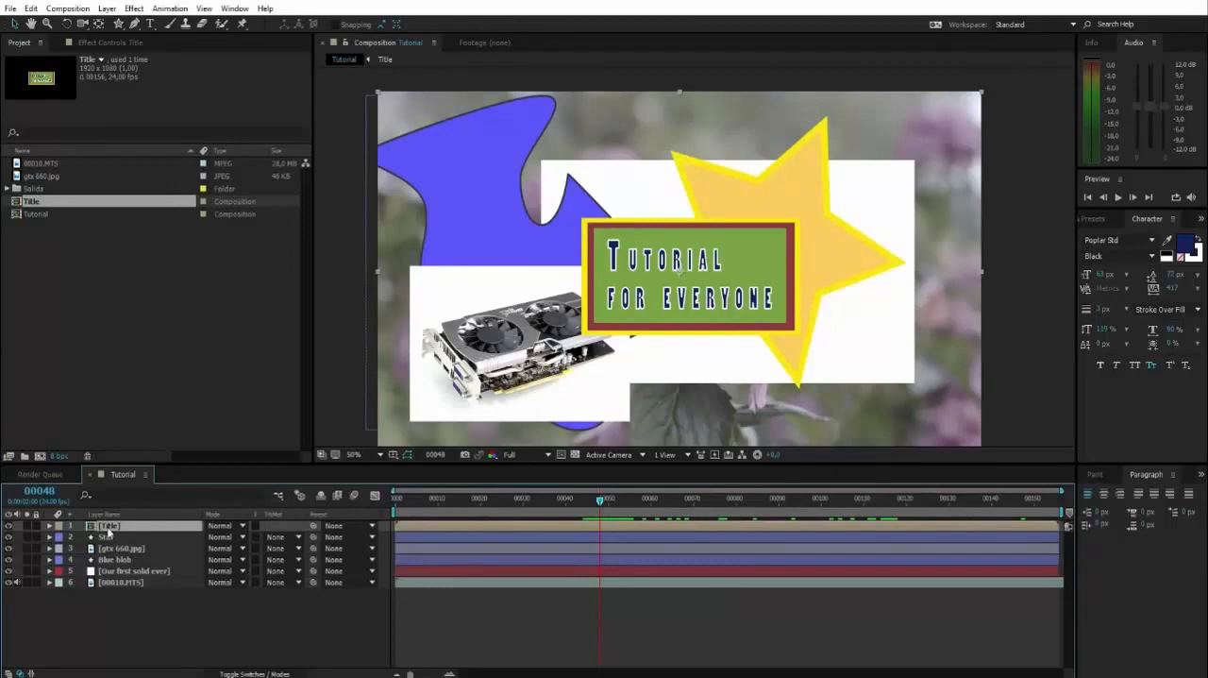
pyautogui.doubleClick(108, 527)
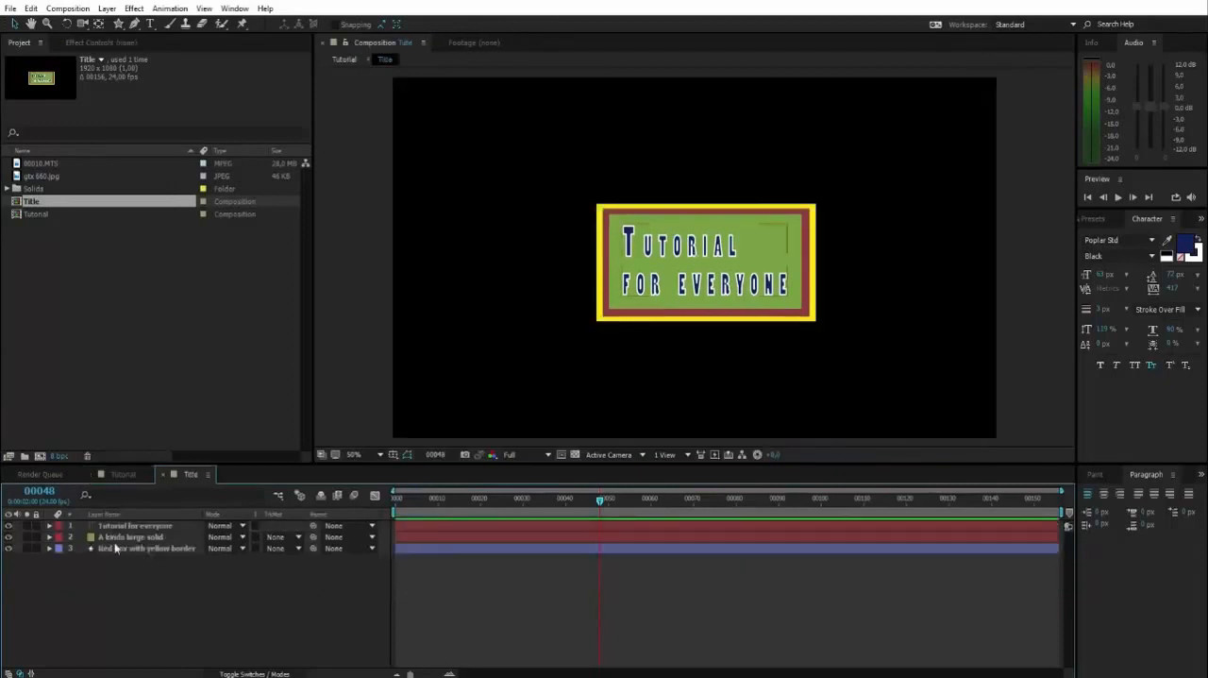
pyautogui.moveTo(166, 593); pyautogui.dragTo(133, 523)
pyautogui.click(149, 572)
pyautogui.moveTo(129, 573); pyautogui.dragTo(102, 524)
pyautogui.click(141, 559)
pyautogui.click(136, 537)
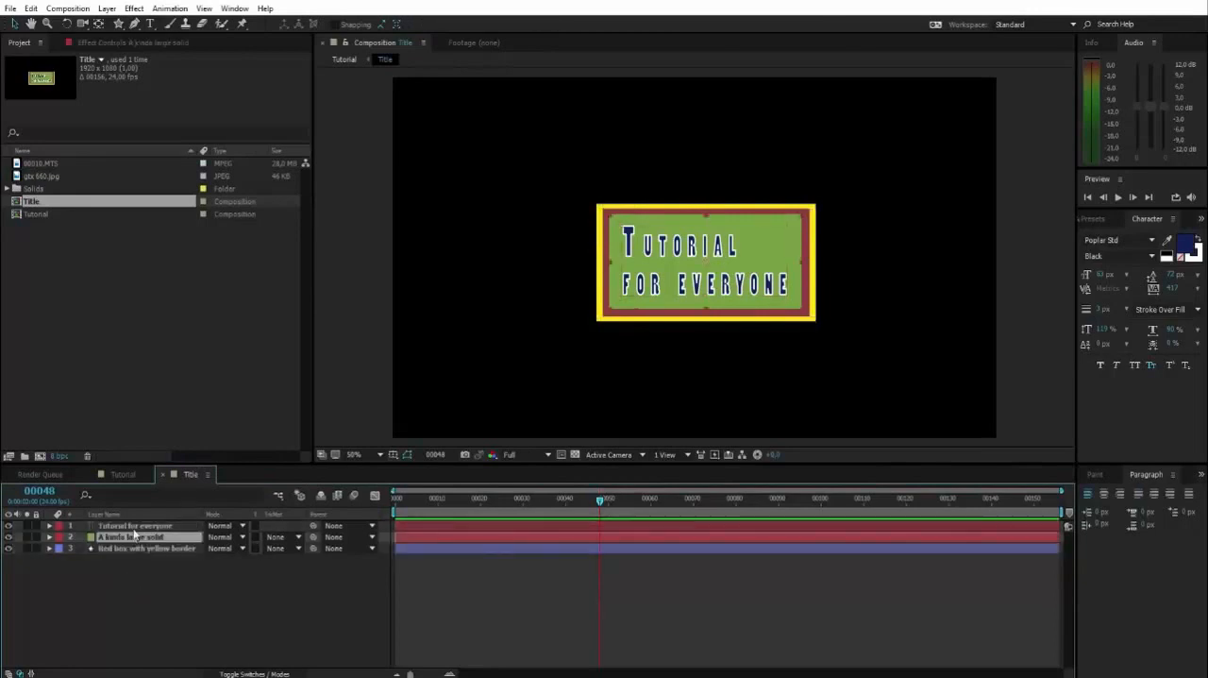
# Move the "Tutorial for everyone" text left past the red box's edge and view the change in the Tutorial composition
pyautogui.click(142, 526)
pyautogui.moveTo(692, 250); pyautogui.dragTo(634, 242)
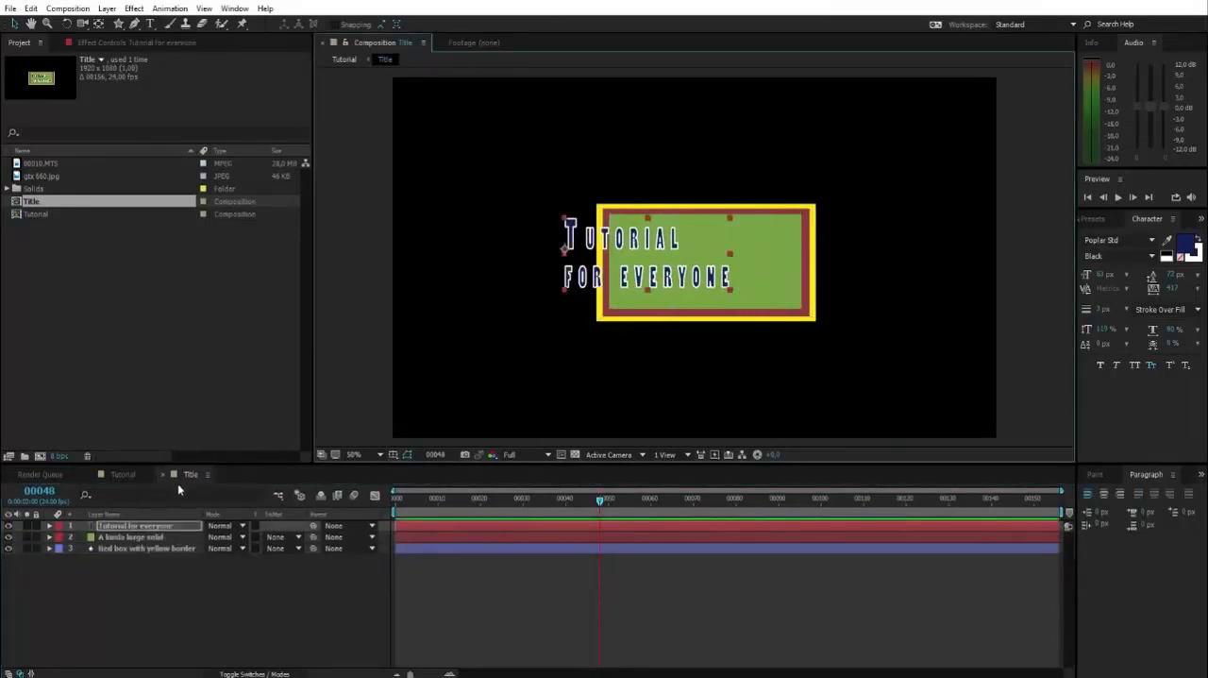
pyautogui.click(123, 474)
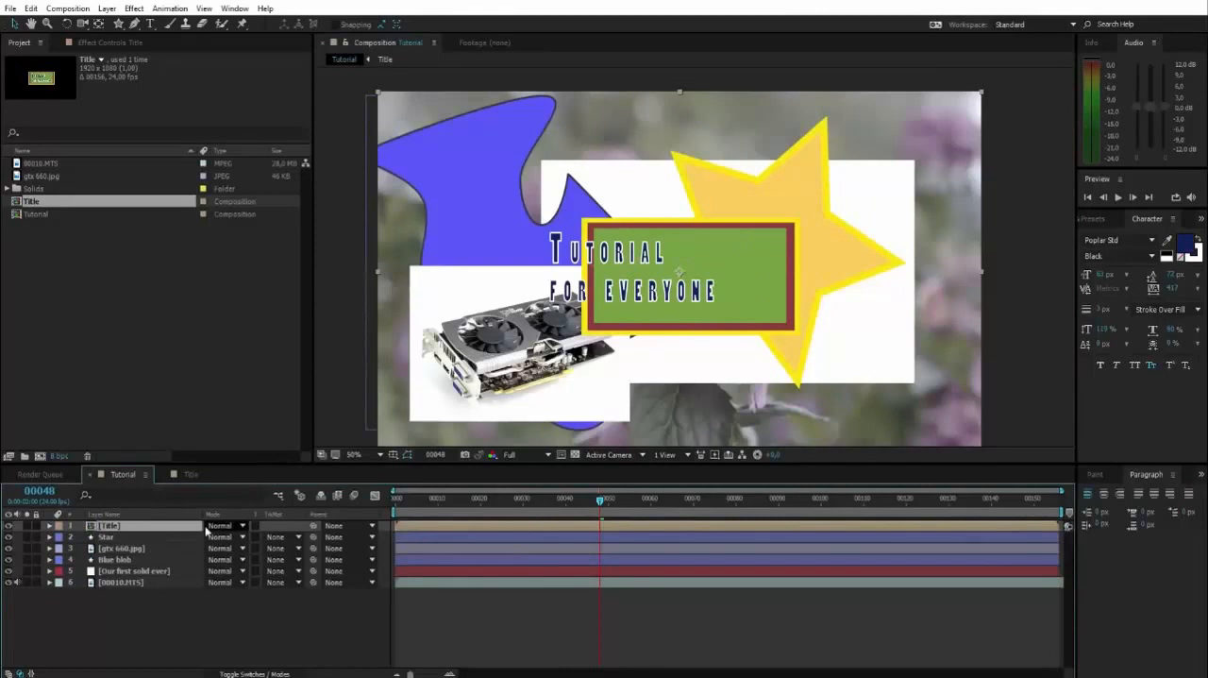
# Move the "Tutorial for everyone" text in the Title composition back inside the green area and return to the Tutorial composition
pyautogui.click(185, 475)
pyautogui.moveTo(625, 238); pyautogui.dragTo(676, 246)
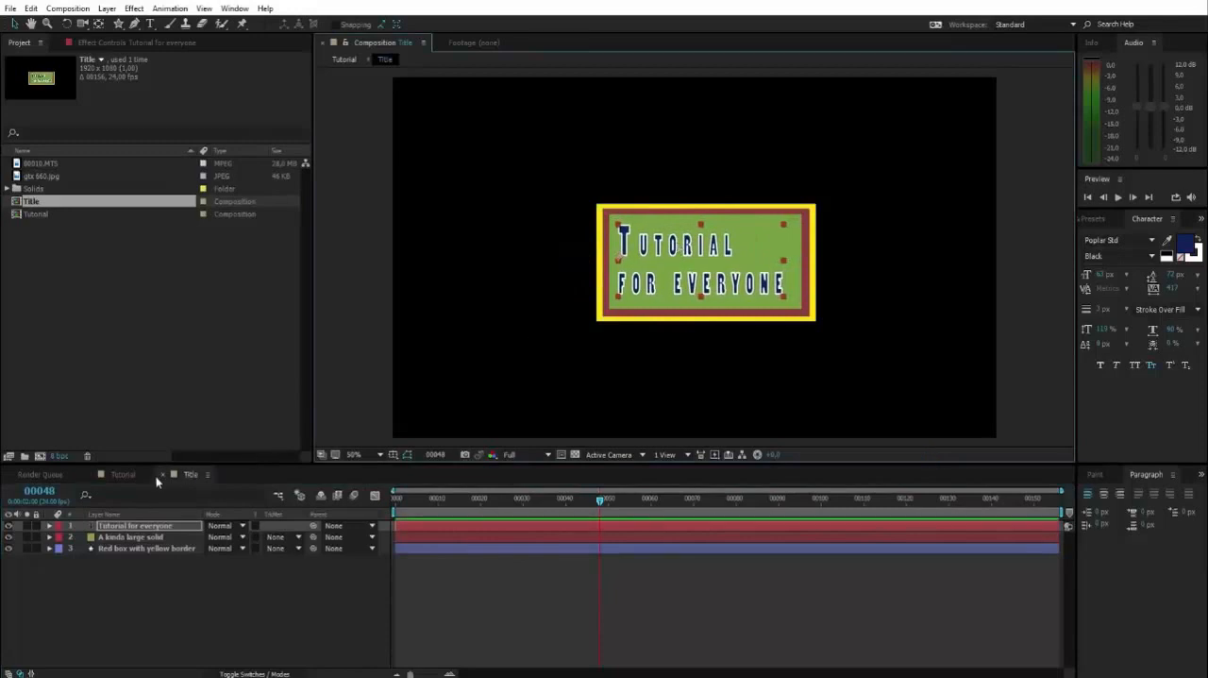
pyautogui.click(123, 474)
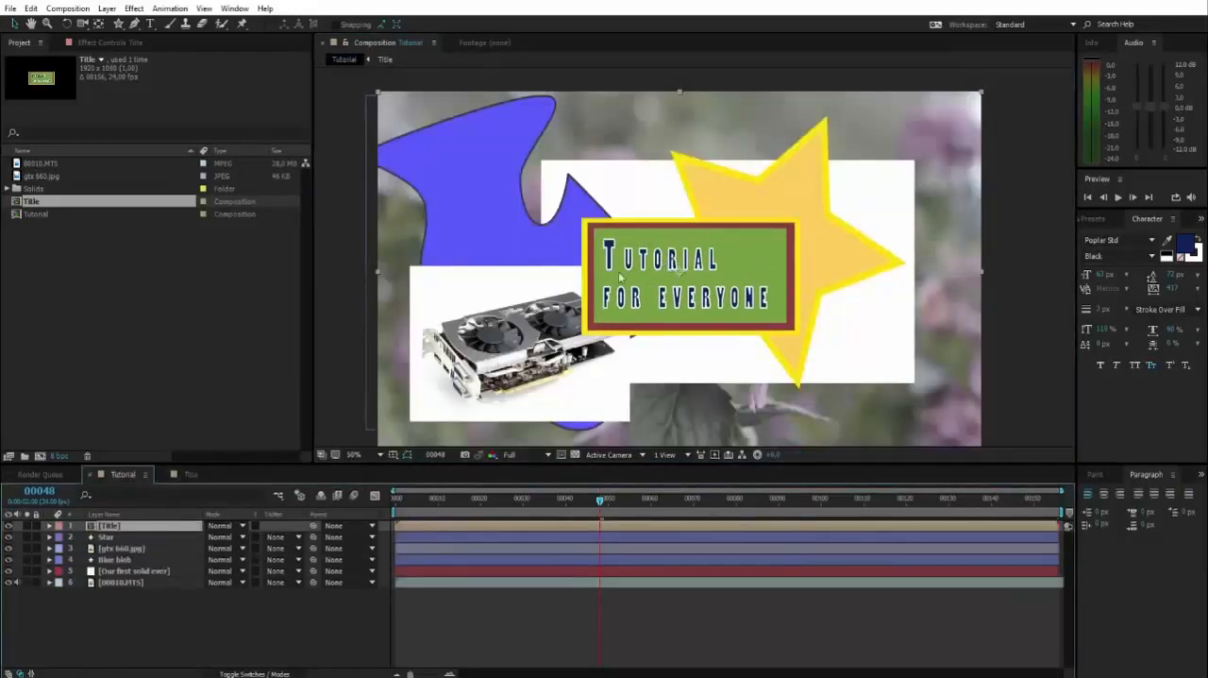
# Reopen the Title composition, select all three of its layers together and clear the selection
pyautogui.click(195, 476)
pyautogui.moveTo(120, 563); pyautogui.dragTo(138, 526)
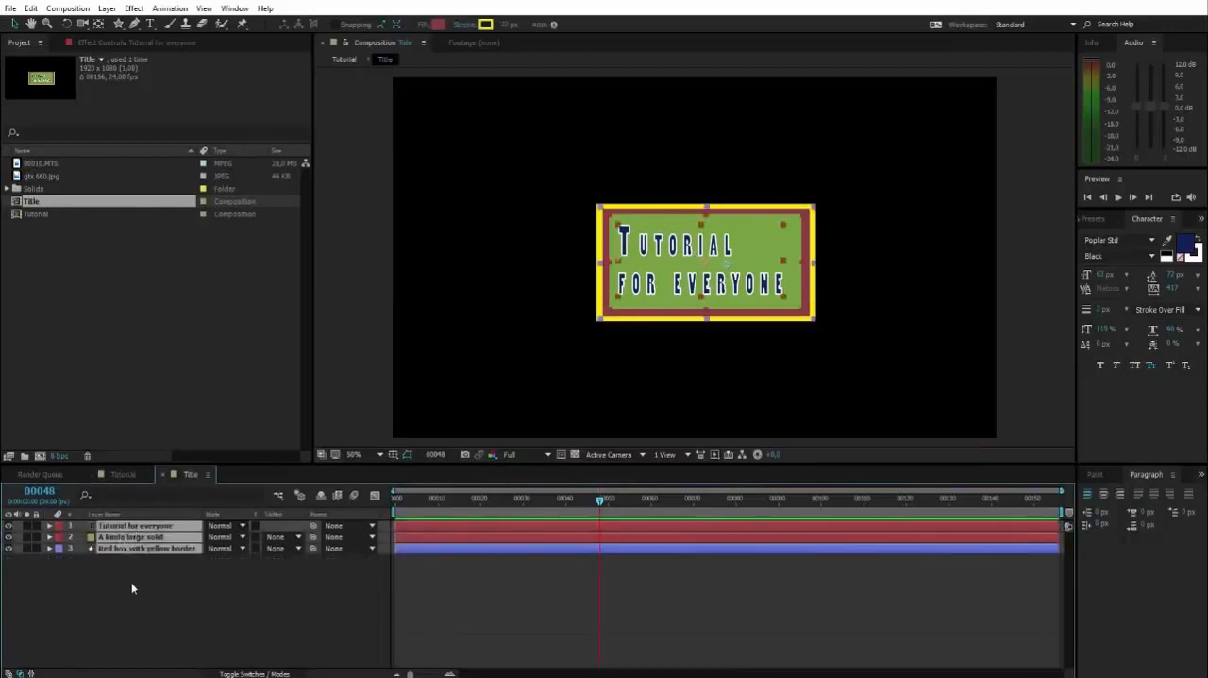
pyautogui.click(169, 600)
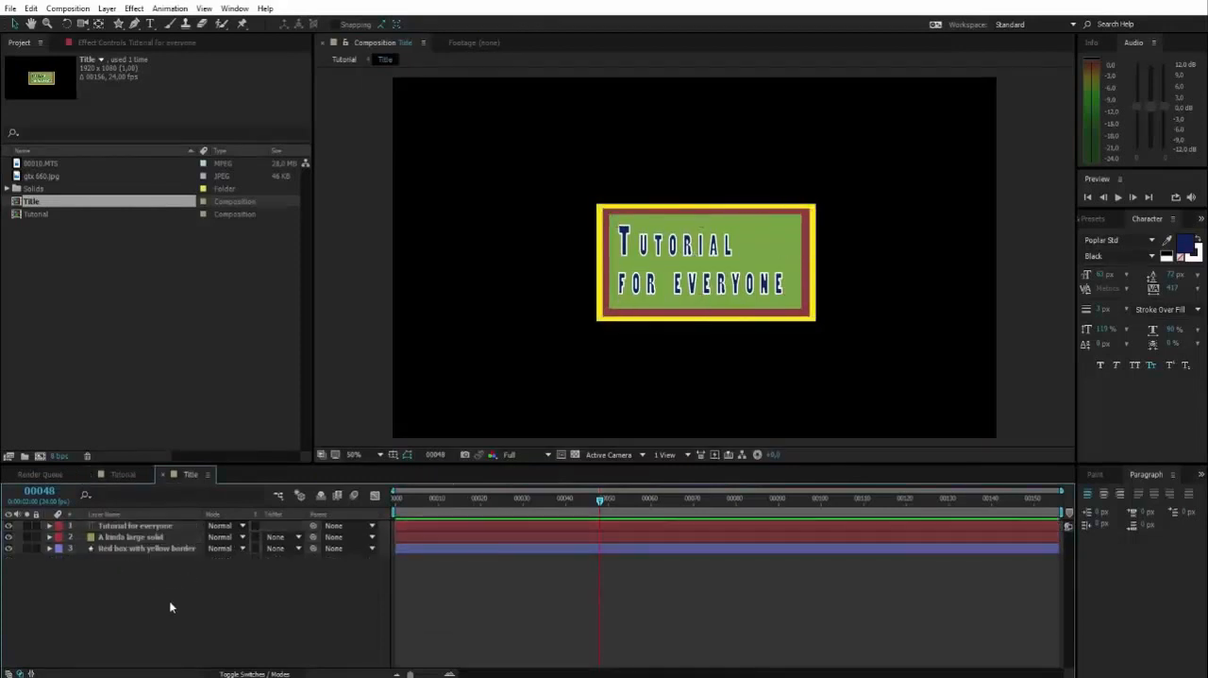
# Add a second instance of the Title composition as the top layer in Tutorial and place it over the star
pyautogui.click(127, 477)
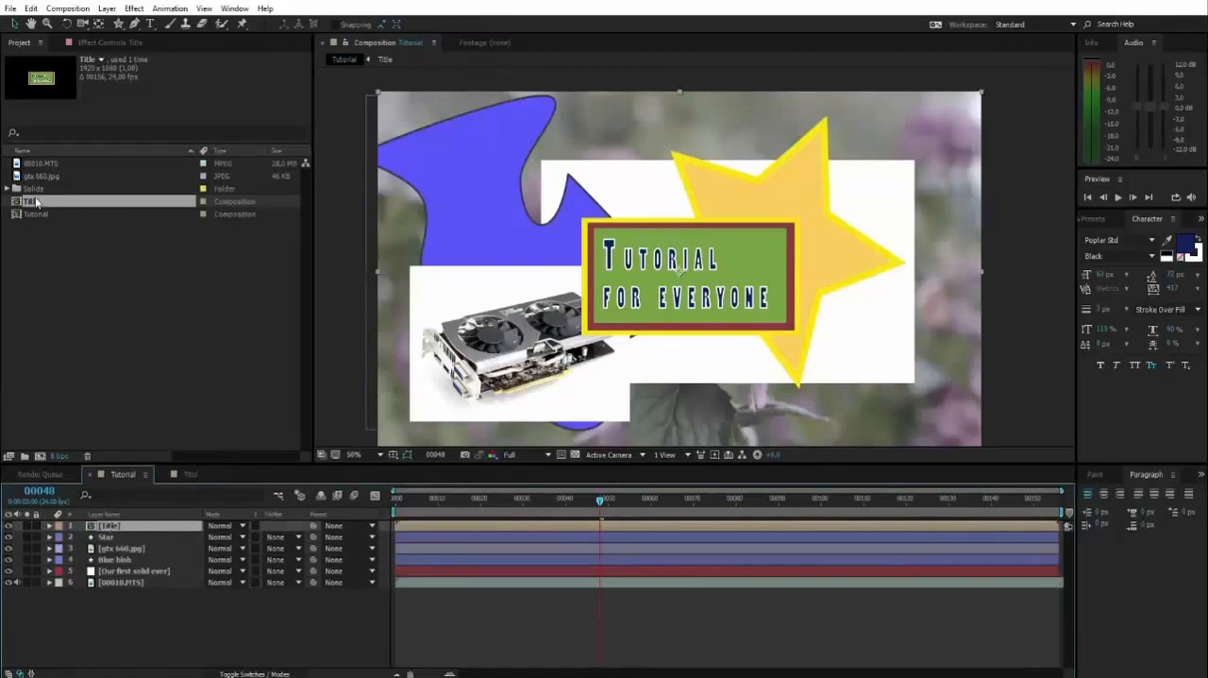
pyautogui.moveTo(35, 201); pyautogui.dragTo(96, 532)
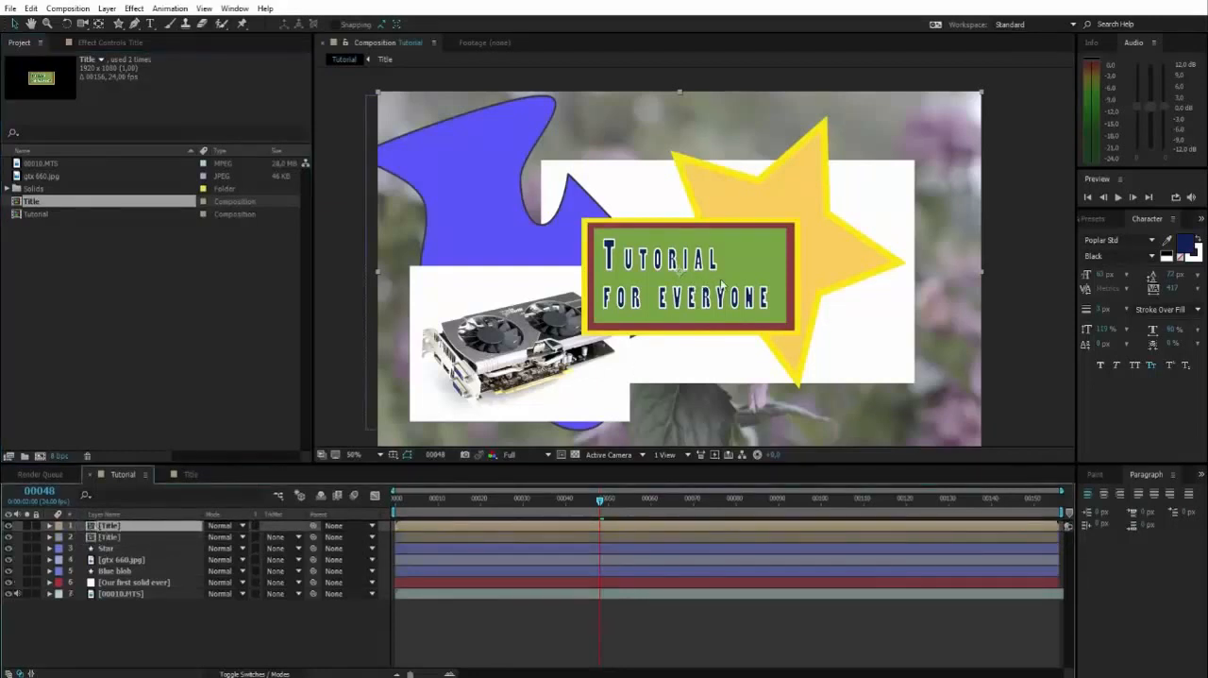
pyautogui.moveTo(674, 274); pyautogui.dragTo(844, 346)
pyautogui.moveTo(942, 318); pyautogui.dragTo(827, 251)
pyautogui.click(115, 641)
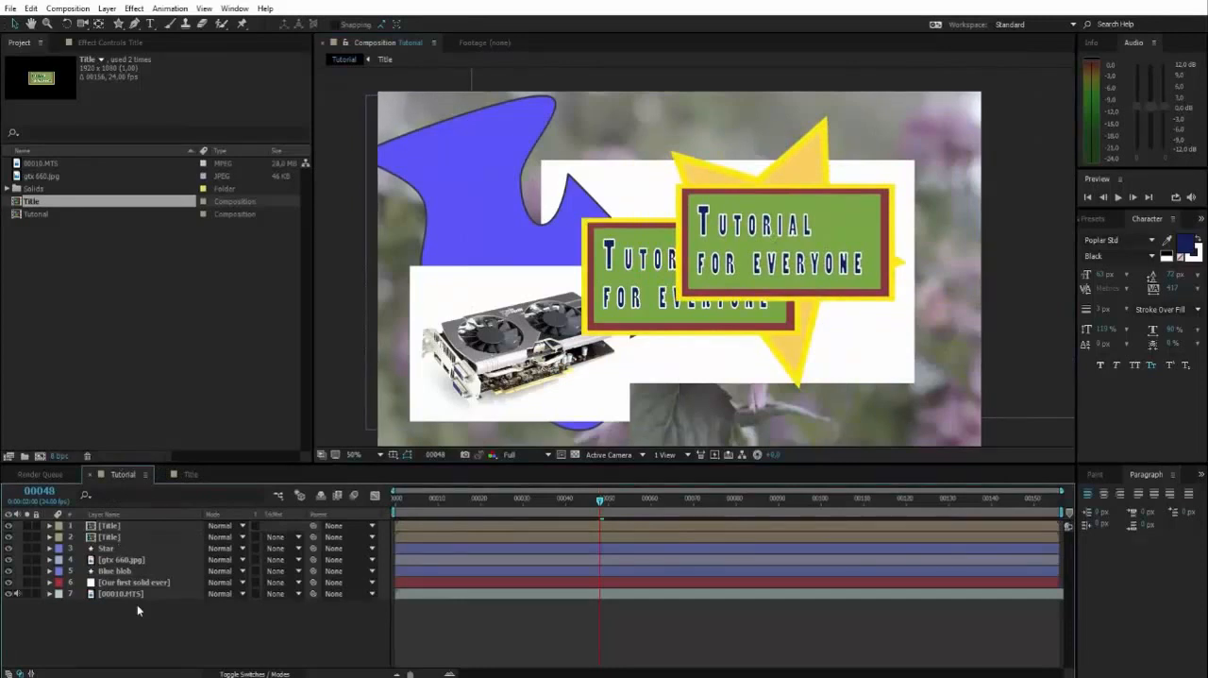
# Separate the two title boxes, moving the upper copy further right and the original left over the blue blob
pyautogui.moveTo(869, 216); pyautogui.dragTo(934, 208)
pyautogui.click(700, 249)
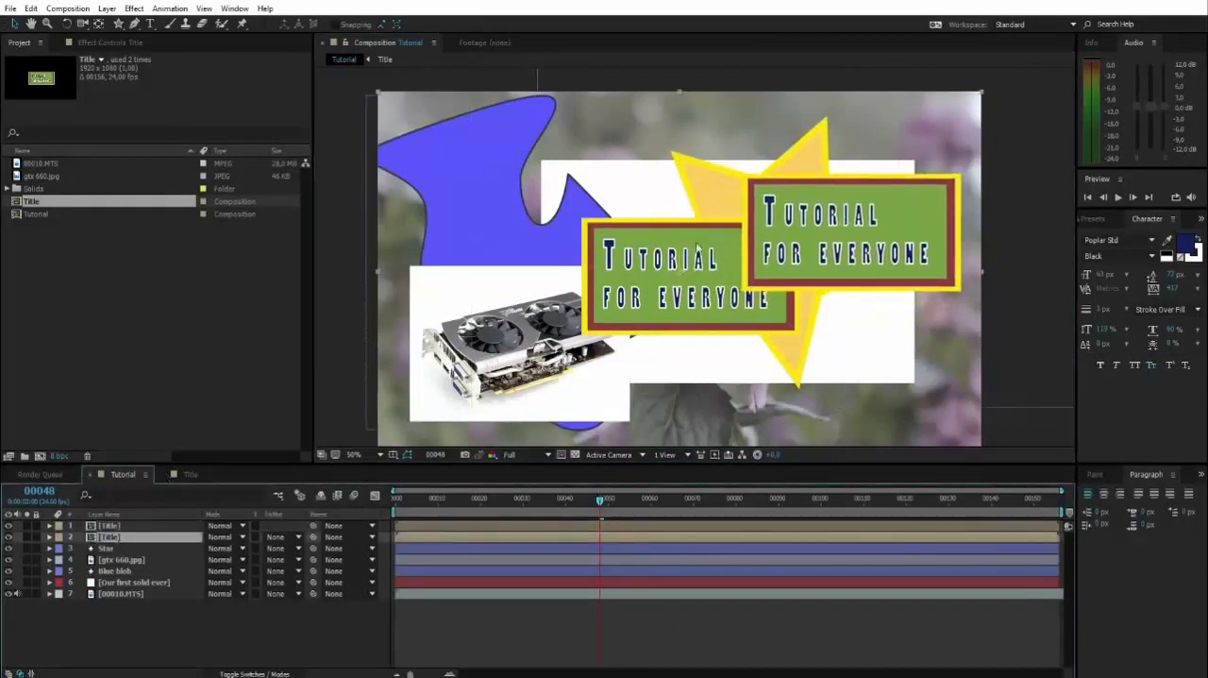
pyautogui.moveTo(700, 247); pyautogui.dragTo(565, 233)
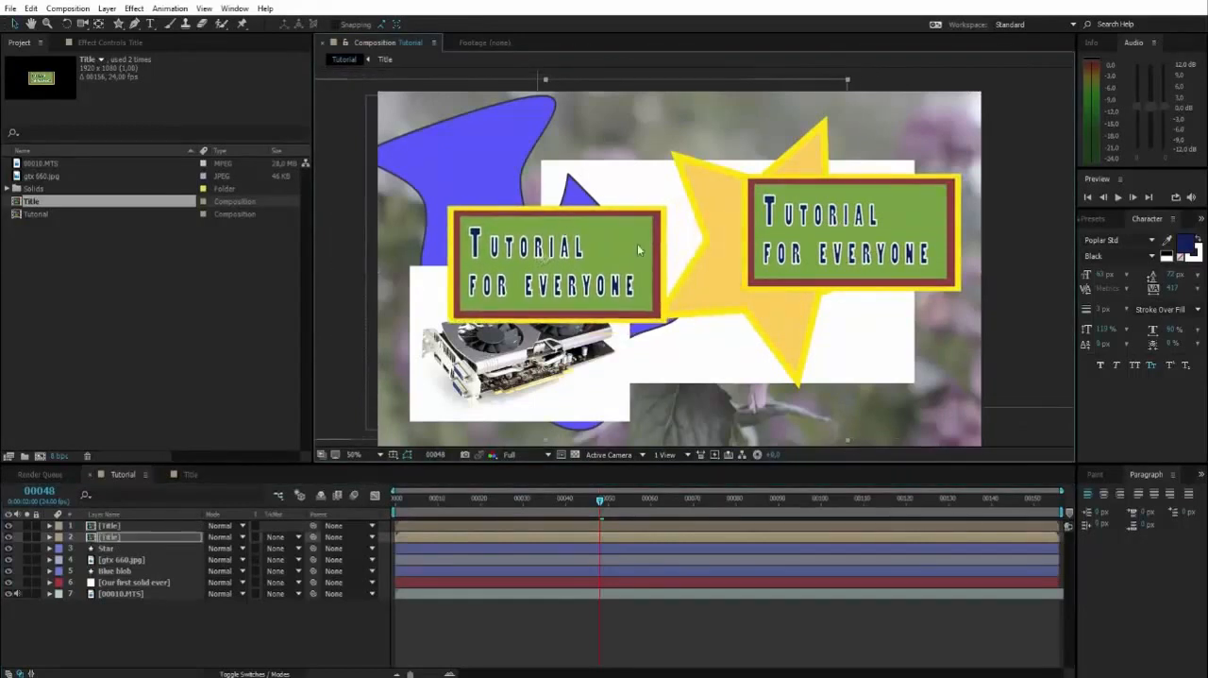
# Select the gtx 660.jpg, Blue blob and Star layers together and clear the selection
pyautogui.click(117, 527)
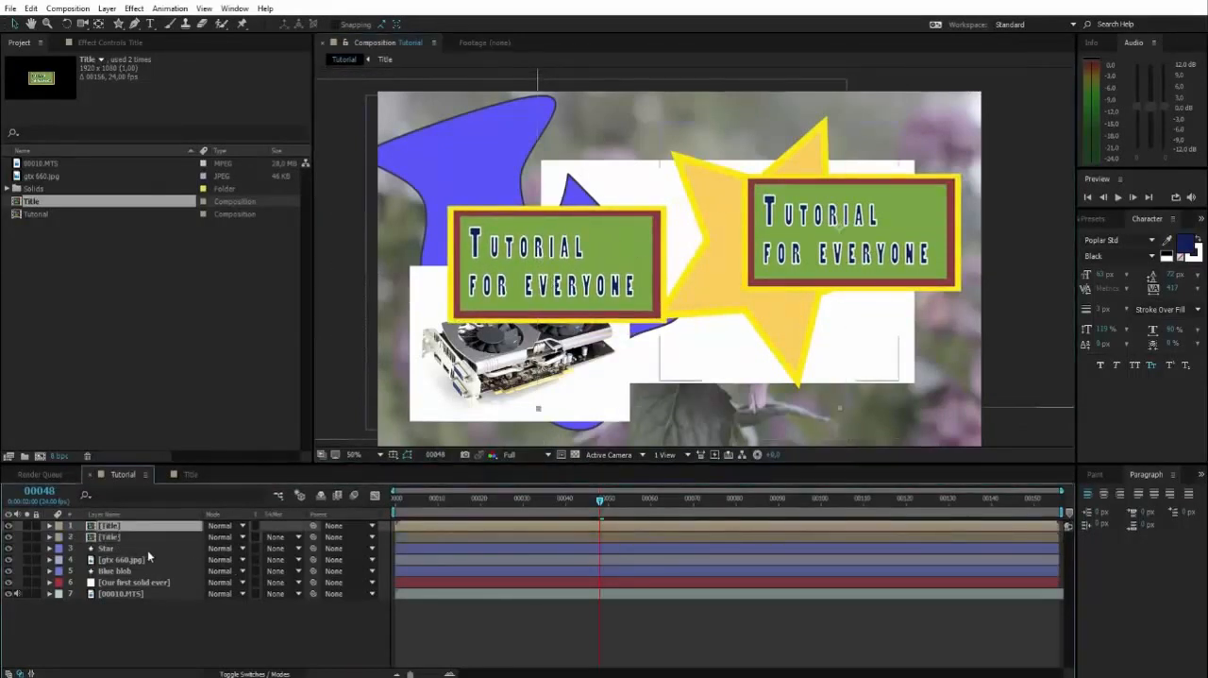
pyautogui.click(109, 560)
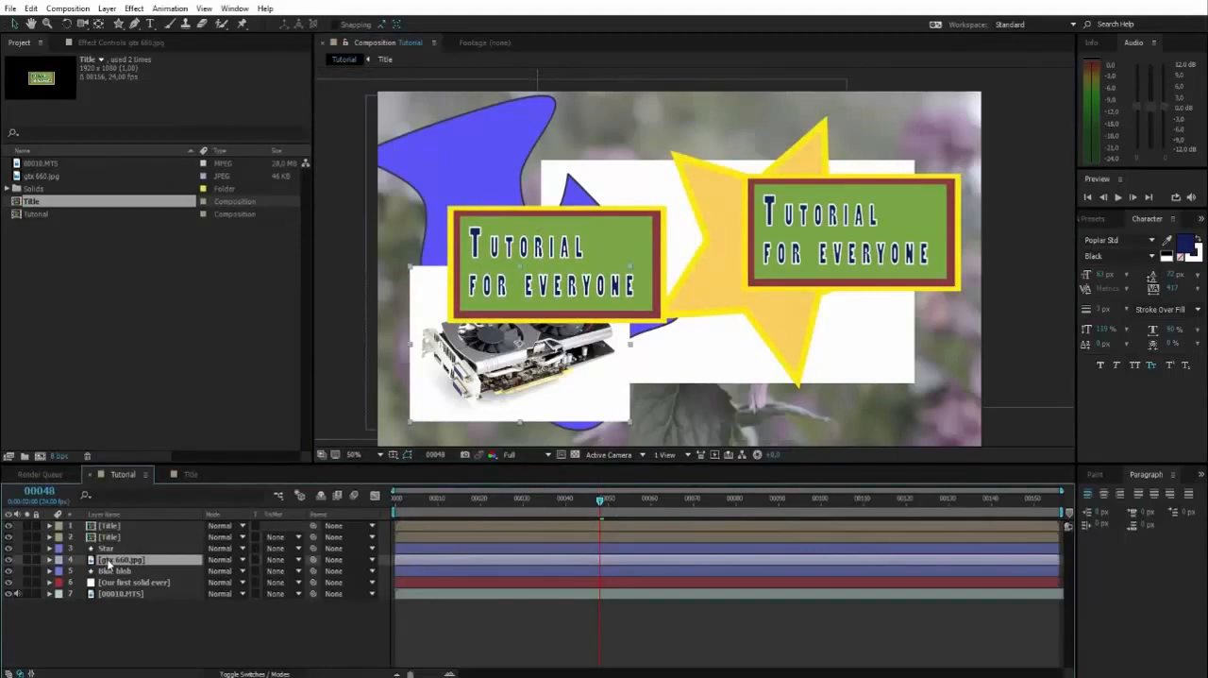
pyautogui.keyDown('ctrl'); pyautogui.click(102, 572); pyautogui.keyUp('ctrl')
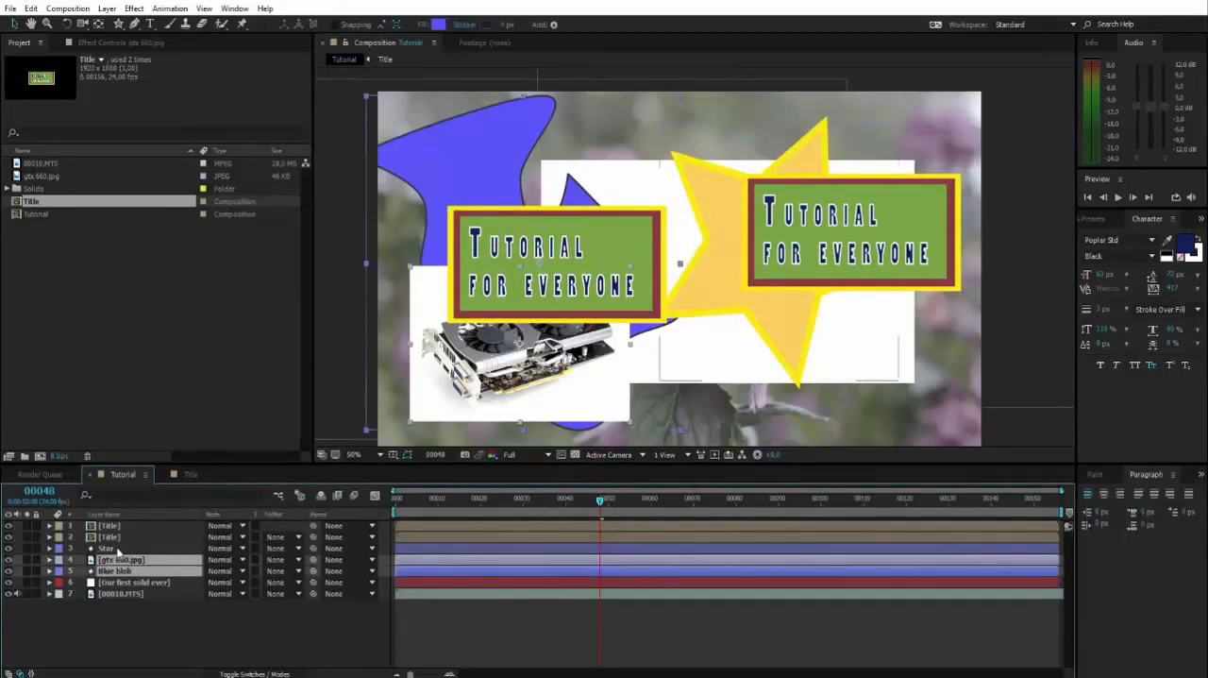
pyautogui.keyDown('ctrl'); pyautogui.click(104, 550); pyautogui.keyUp('ctrl')
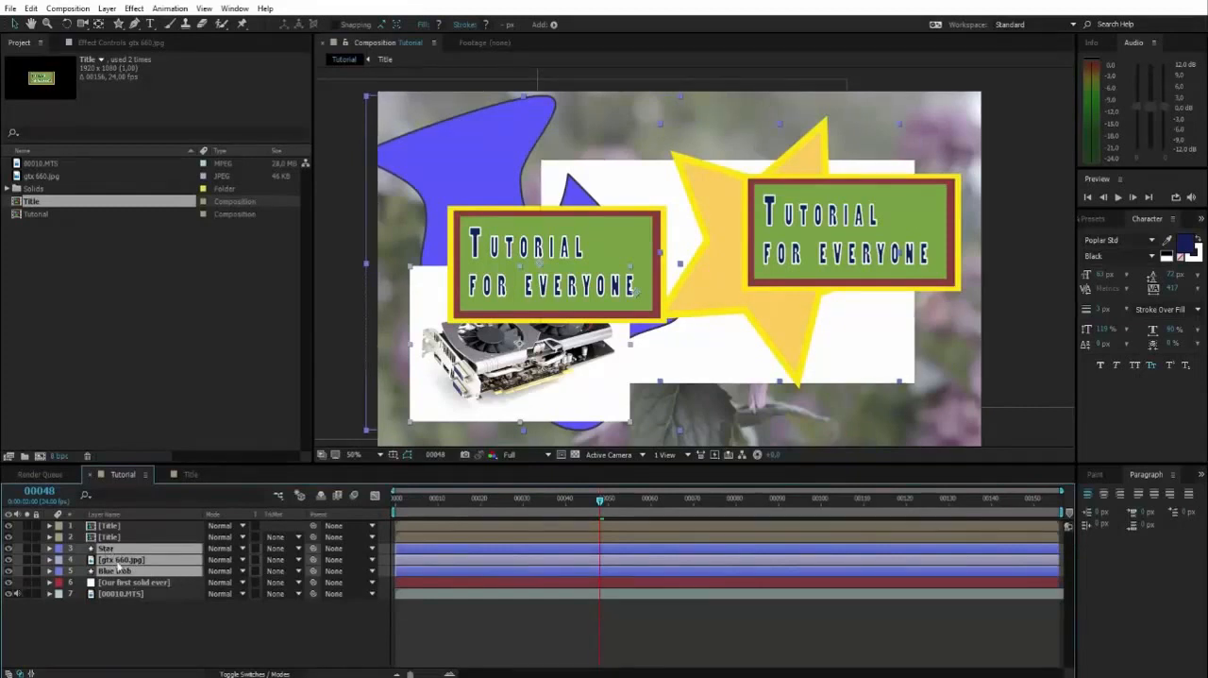
pyautogui.click(114, 631)
# Reveal the Position properties of the Blue blob, gtx 660.jpg and Star layers to examine their coordinates
pyautogui.click(123, 571)
pyautogui.click(130, 561)
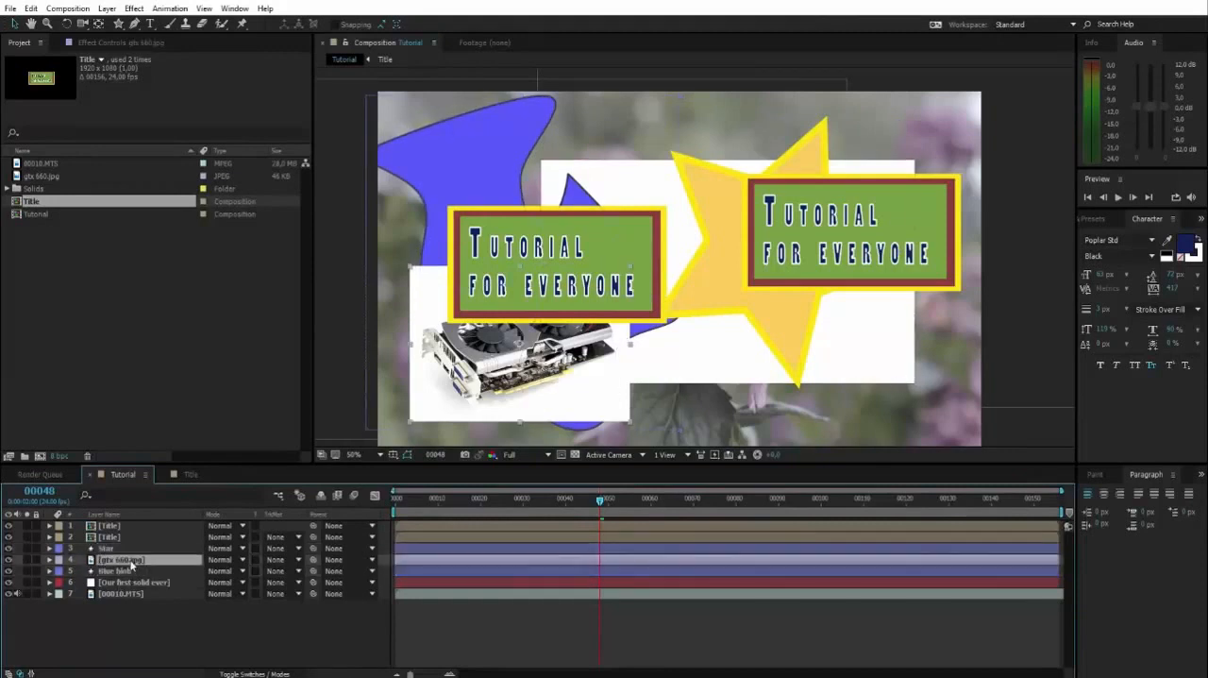
pyautogui.click(119, 548)
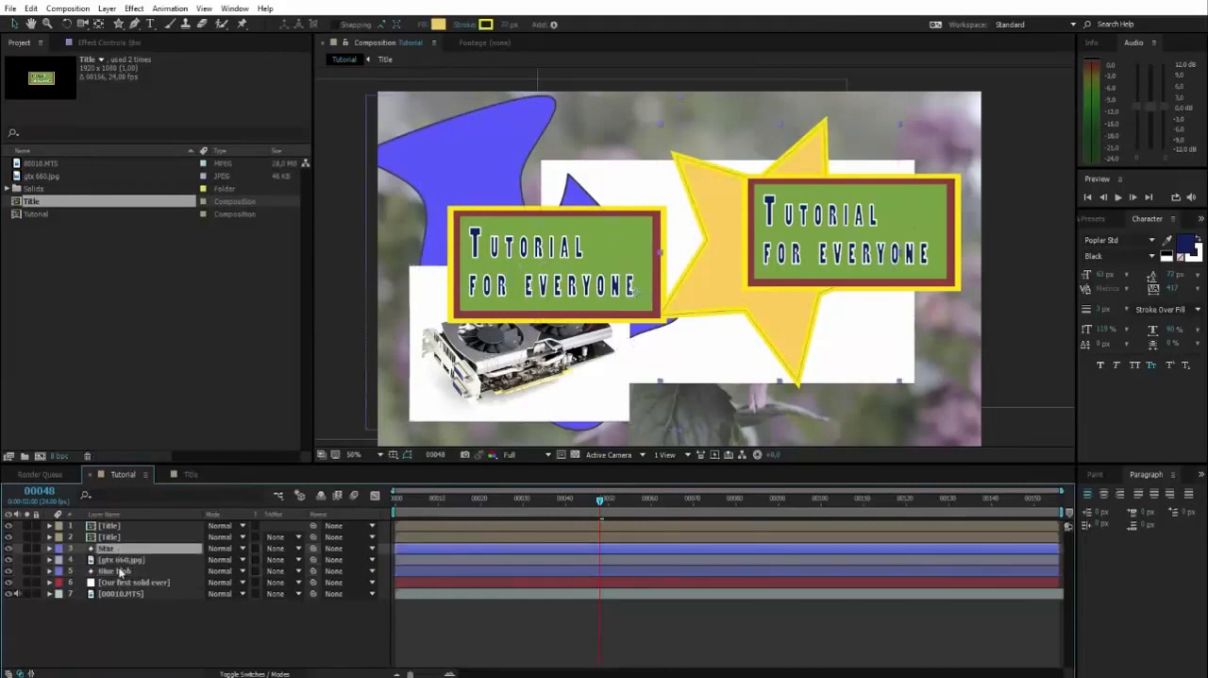
pyautogui.click(119, 570)
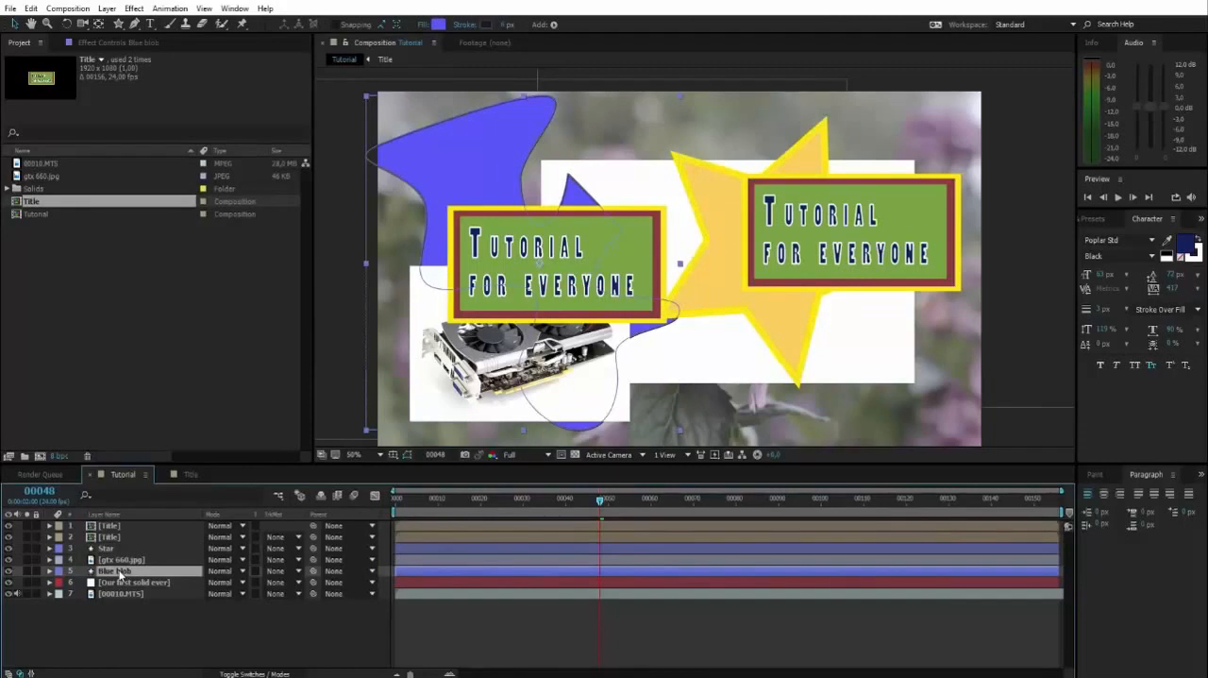
pyautogui.press('p')
pyautogui.click(120, 560)
pyautogui.press('p')
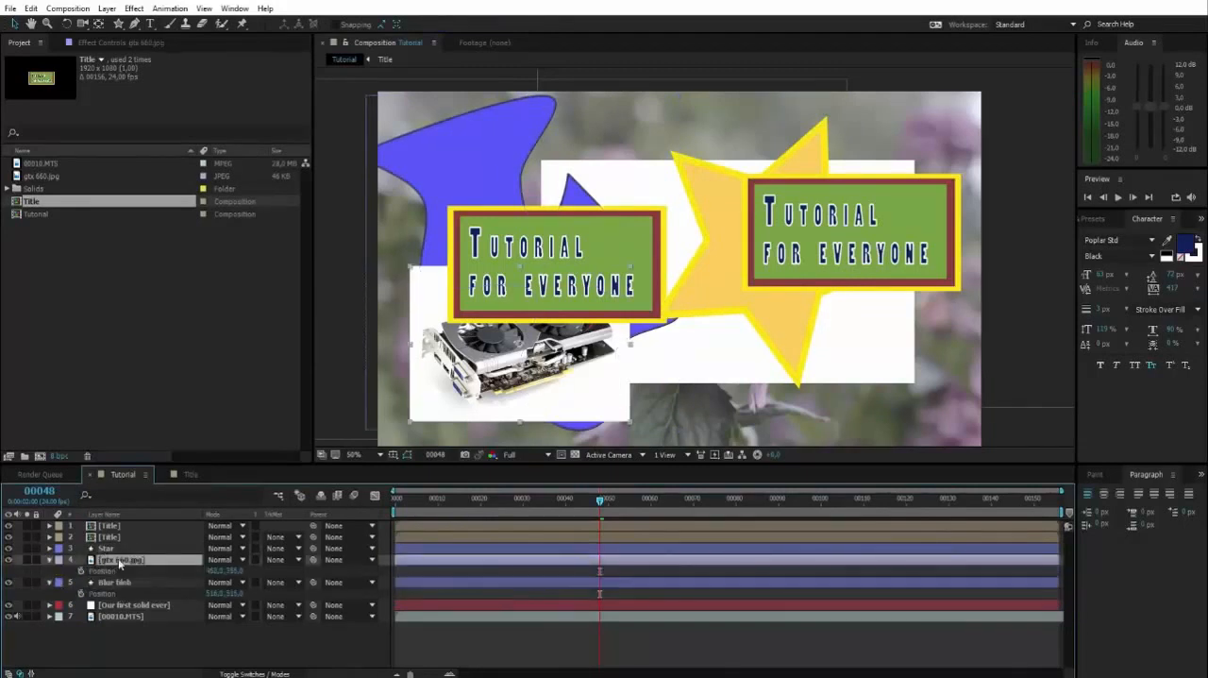
pyautogui.click(118, 549)
pyautogui.press('p')
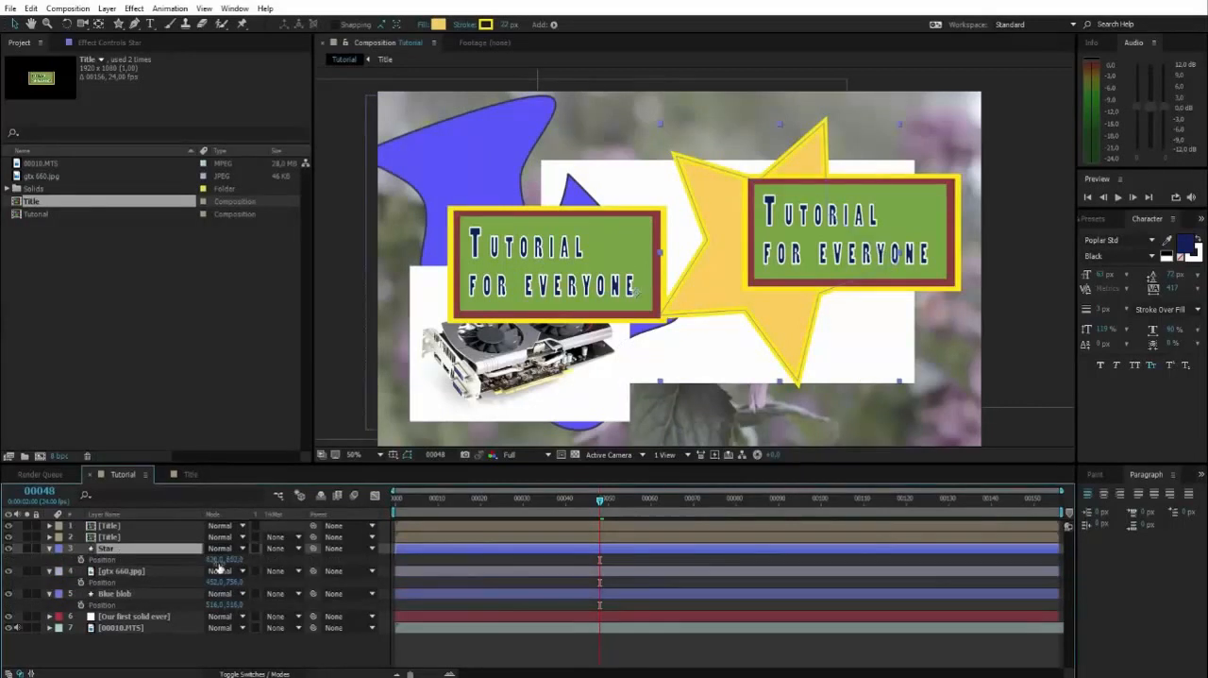
pyautogui.moveTo(217, 559)
pyautogui.mouseDown()
pyautogui.moveTo(193, 559)
pyautogui.moveTo(220, 578)
pyautogui.mouseUp()
# Compare the Star, gtx 660.jpg and Blue blob layers' positions and collapse their Position properties together
pyautogui.click(134, 665)
pyautogui.click(107, 549)
pyautogui.click(107, 570)
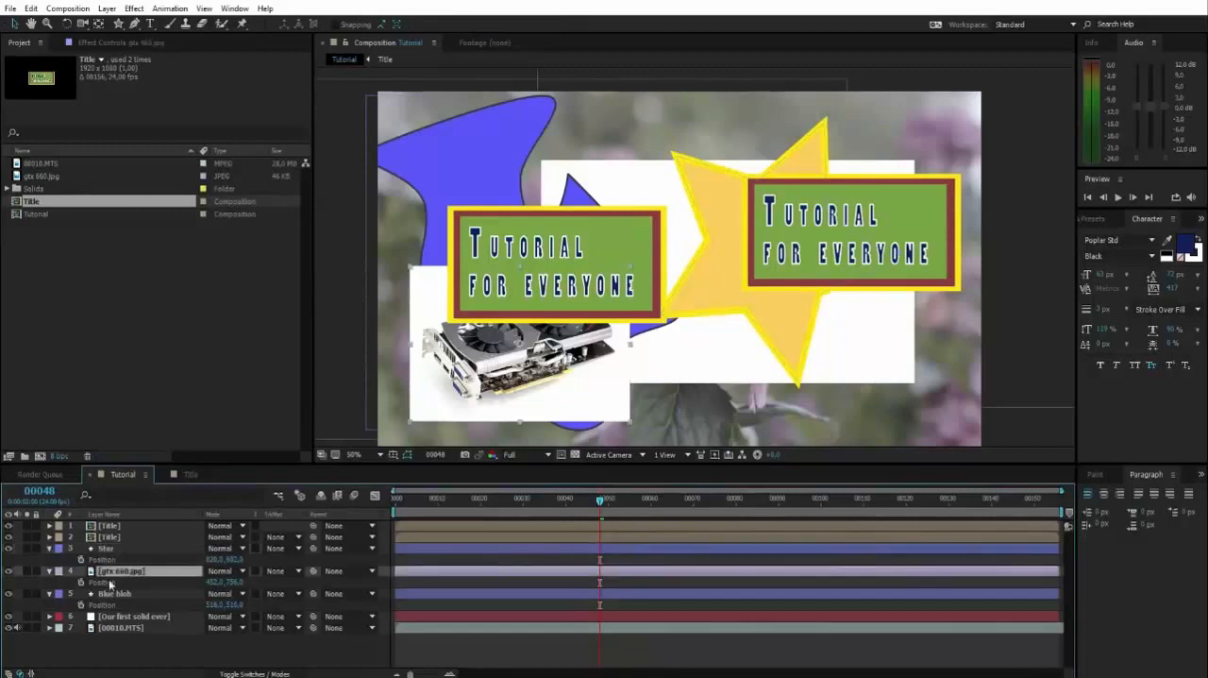
pyautogui.click(107, 595)
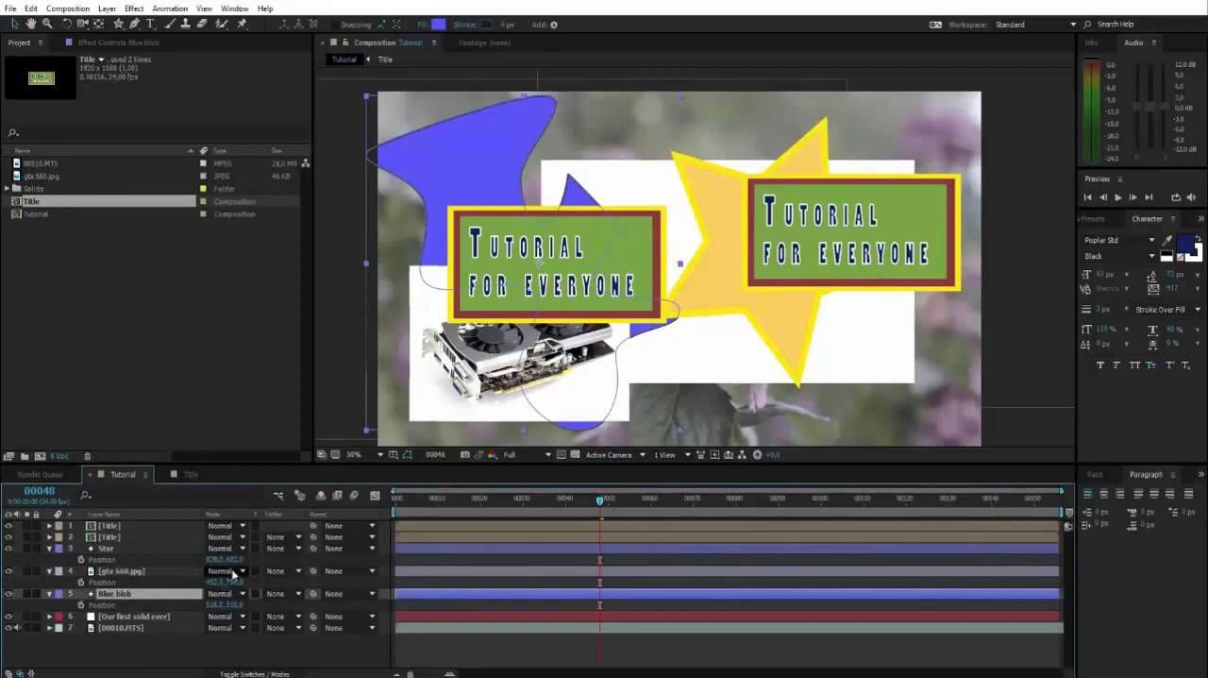
pyautogui.click(114, 549)
pyautogui.keyDown('shift'); pyautogui.click(113, 594); pyautogui.keyUp('shift')
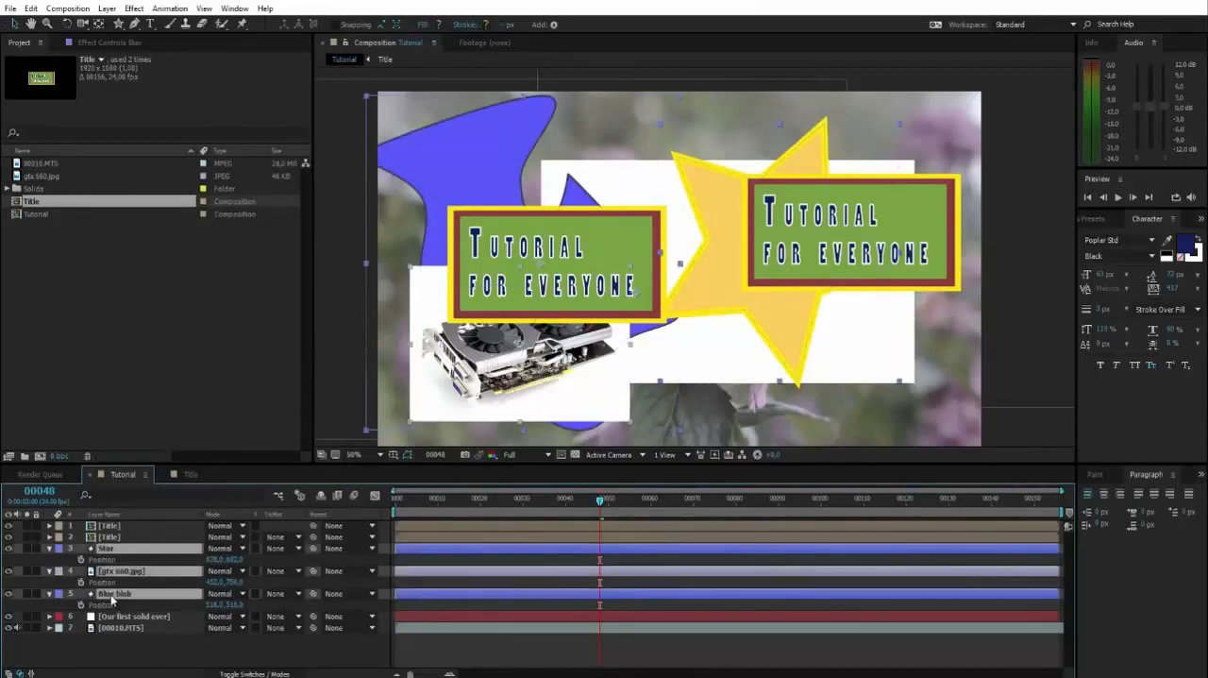
pyautogui.press('p')
pyautogui.click(129, 610)
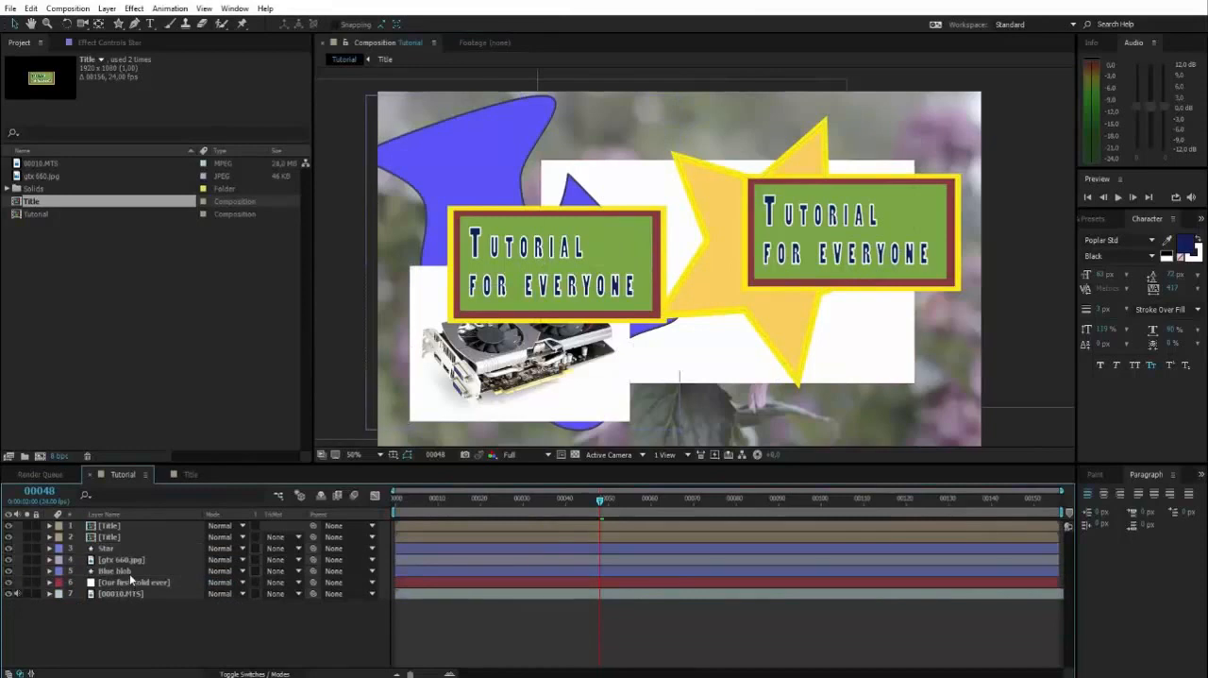
# Parent the gtx 660.jpg and Star layers to the Blue blob layer
pyautogui.click(130, 572)
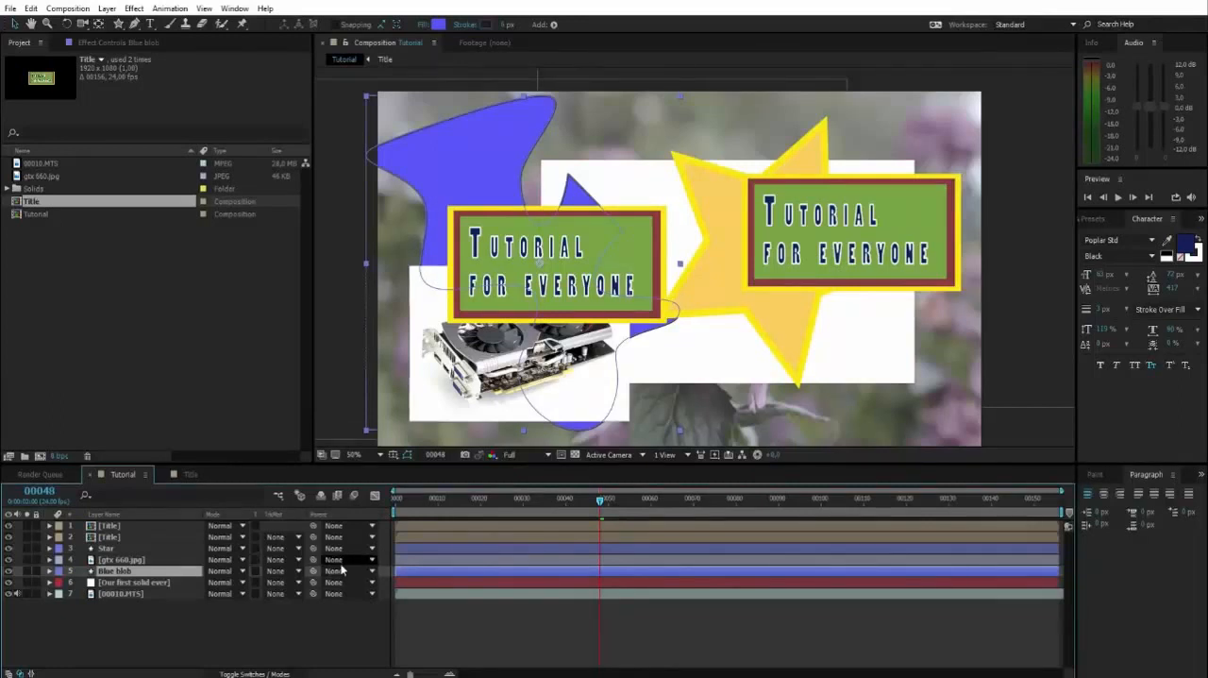
pyautogui.click(341, 564)
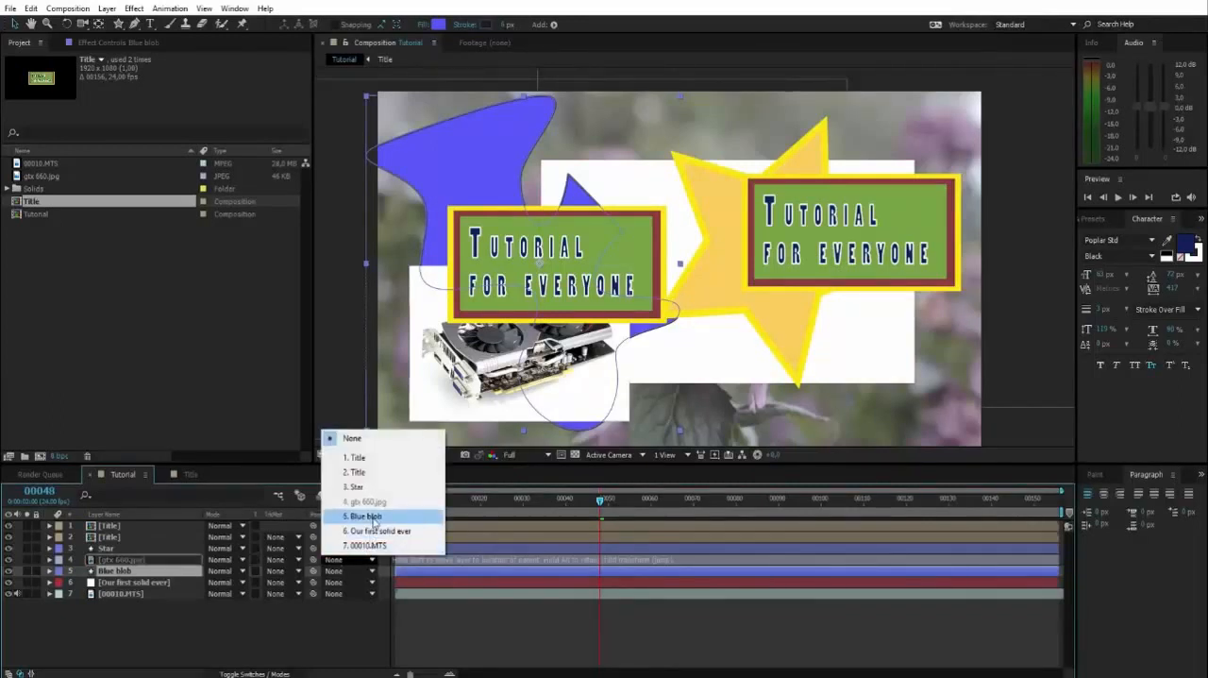
pyautogui.click(374, 519)
pyautogui.click(141, 549)
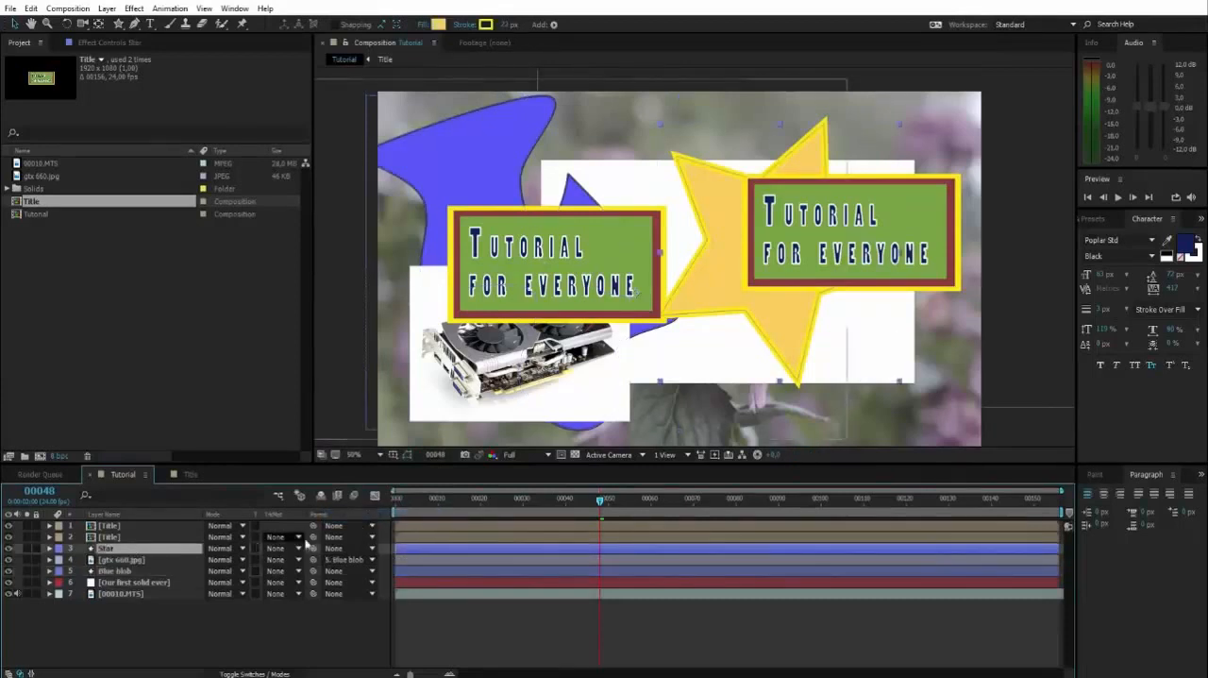
pyautogui.click(336, 549)
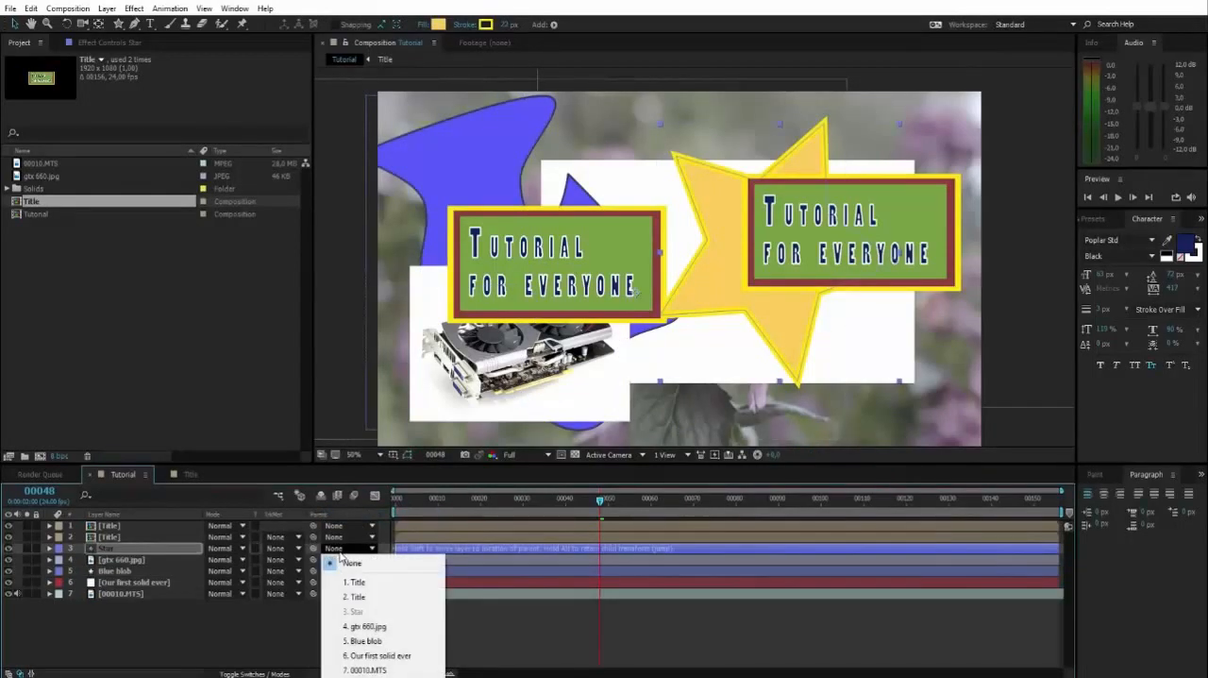
pyautogui.click(364, 643)
pyautogui.click(329, 622)
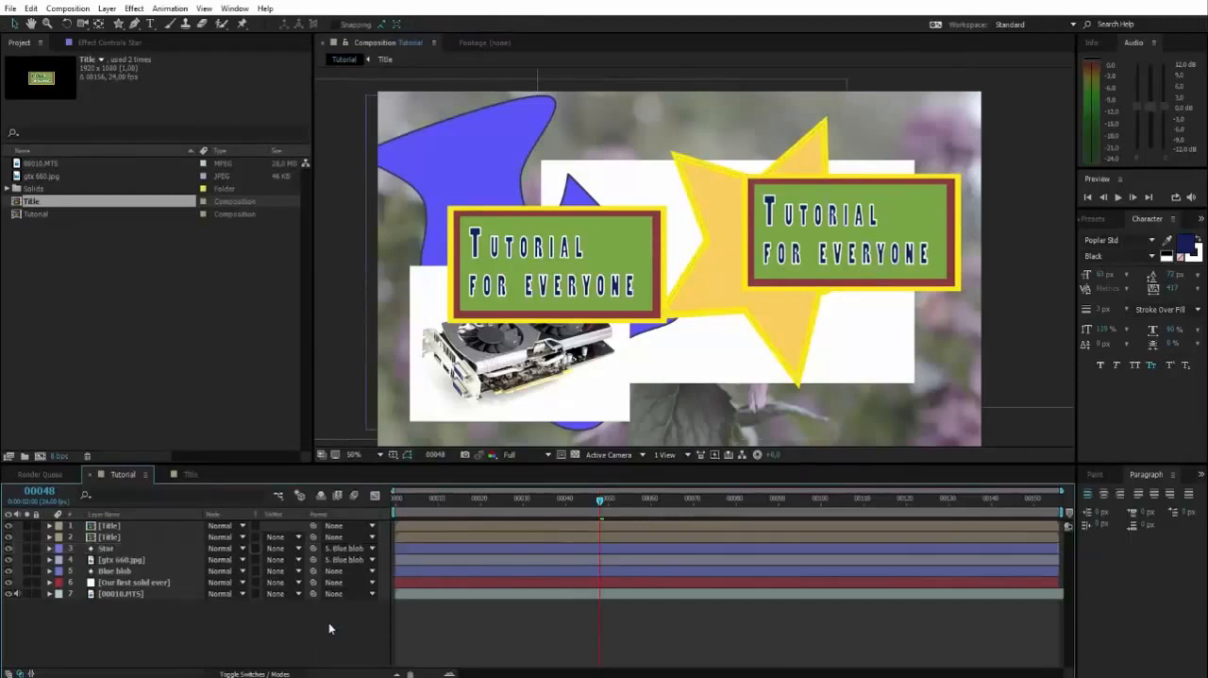
# Check the gtx 660.jpg layer's parent setting and select the Star, gtx 660.jpg and Blue blob layers in turn
pyautogui.click(352, 560)
pyautogui.click(238, 631)
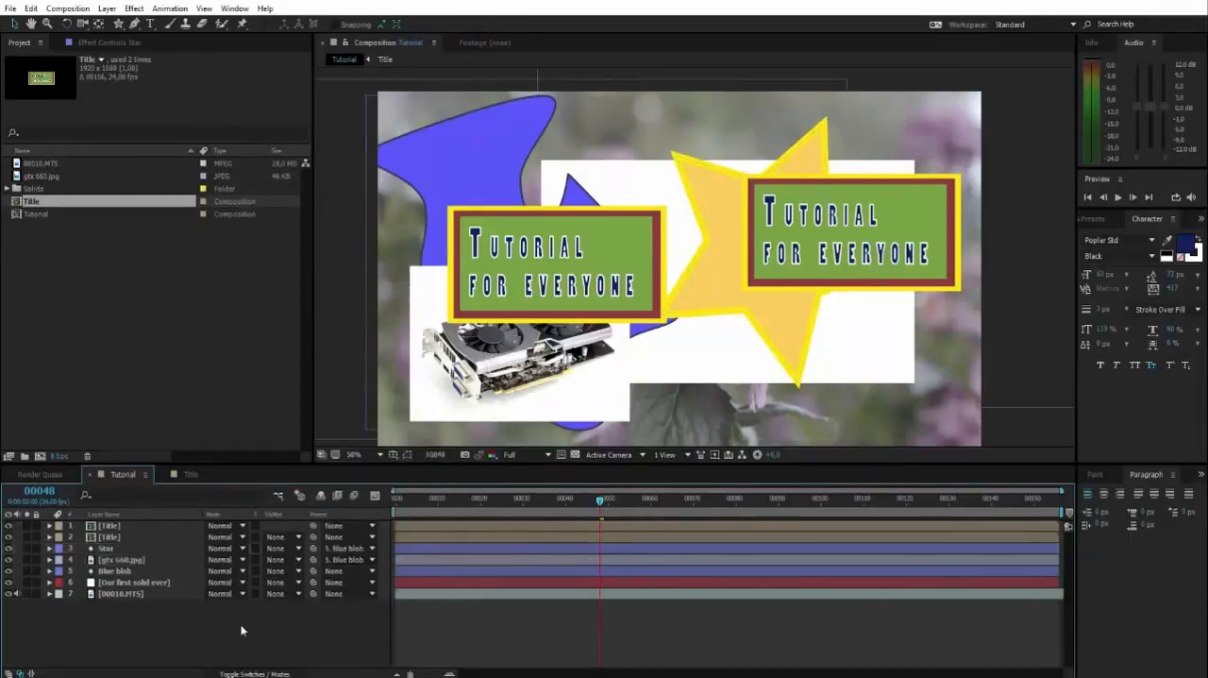
pyautogui.click(118, 549)
pyautogui.click(114, 560)
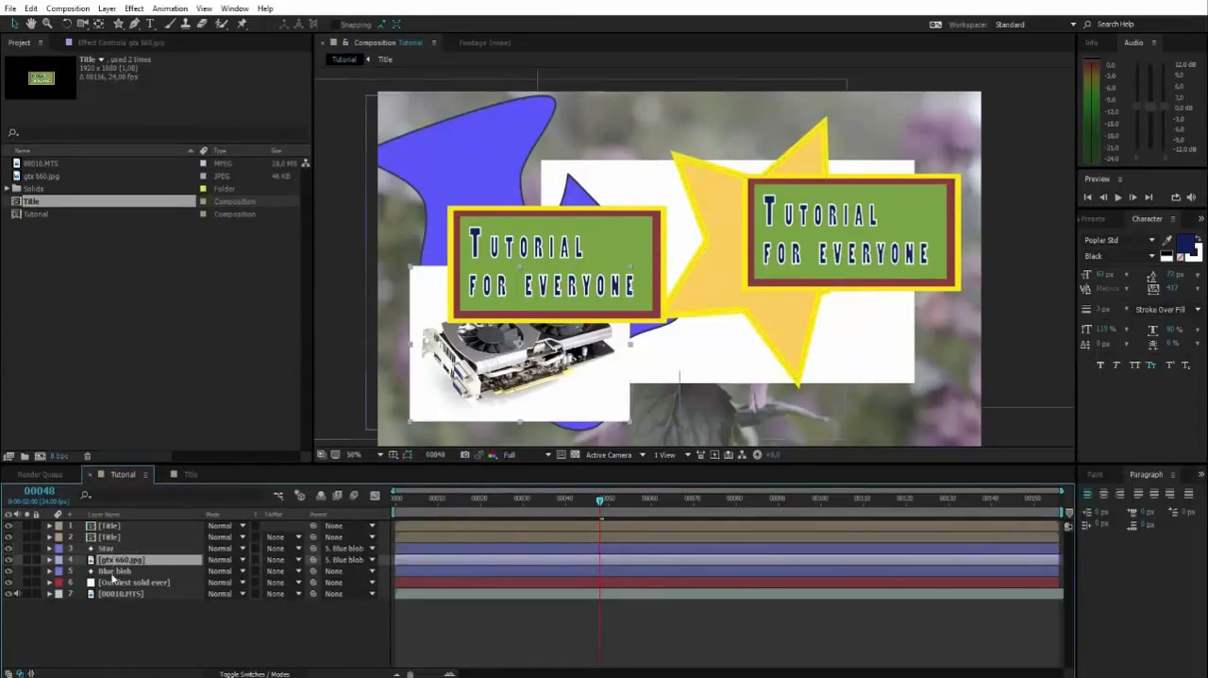
pyautogui.click(111, 571)
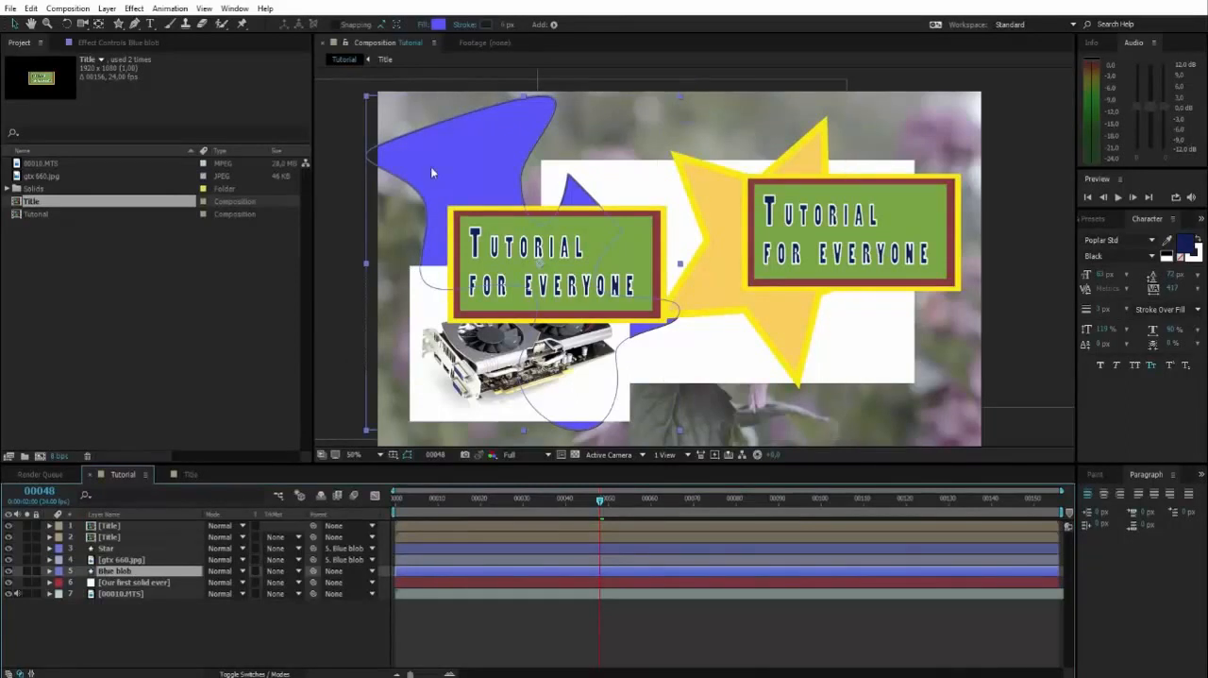
# Try moving the Blue blob and the Star separately to test the parenting, undoing each move
pyautogui.moveTo(425, 158); pyautogui.dragTo(453, 169)
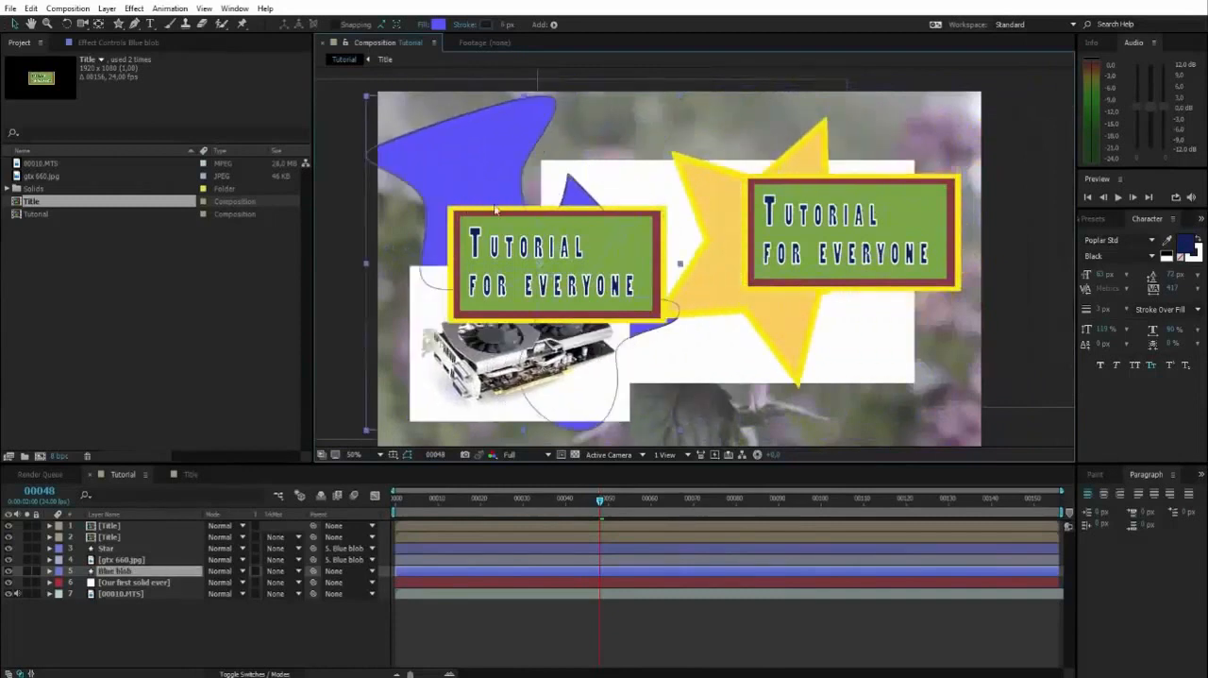
pyautogui.click(762, 173)
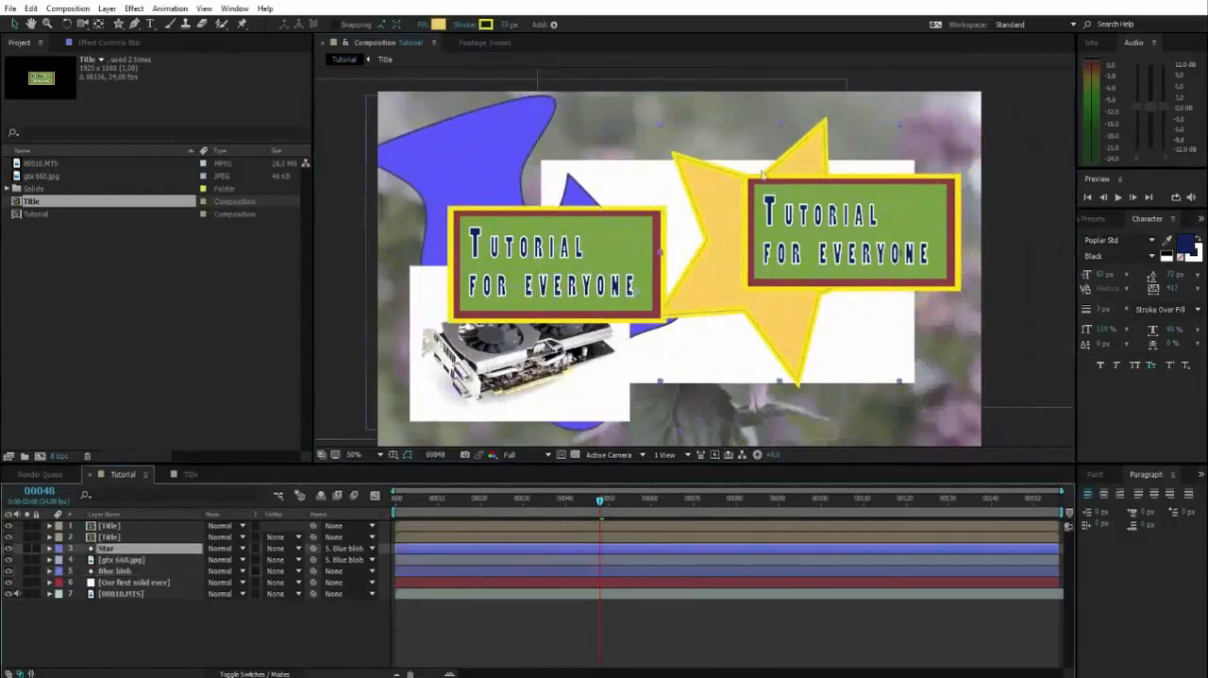
pyautogui.moveTo(714, 192)
pyautogui.mouseDown()
pyautogui.moveTo(876, 160)
pyautogui.moveTo(671, 229)
pyautogui.moveTo(688, 171)
pyautogui.moveTo(715, 201)
pyautogui.moveTo(703, 212)
pyautogui.moveTo(727, 283)
pyautogui.moveTo(680, 198)
pyautogui.moveTo(574, 204)
pyautogui.moveTo(679, 203)
pyautogui.moveTo(666, 201)
pyautogui.moveTo(675, 188)
pyautogui.moveTo(662, 167)
pyautogui.moveTo(674, 162)
pyautogui.moveTo(726, 217)
pyautogui.moveTo(701, 194)
pyautogui.moveTo(711, 179)
pyautogui.moveTo(685, 189)
pyautogui.moveTo(707, 194)
pyautogui.moveTo(683, 189)
pyautogui.moveTo(729, 203)
pyautogui.mouseUp()
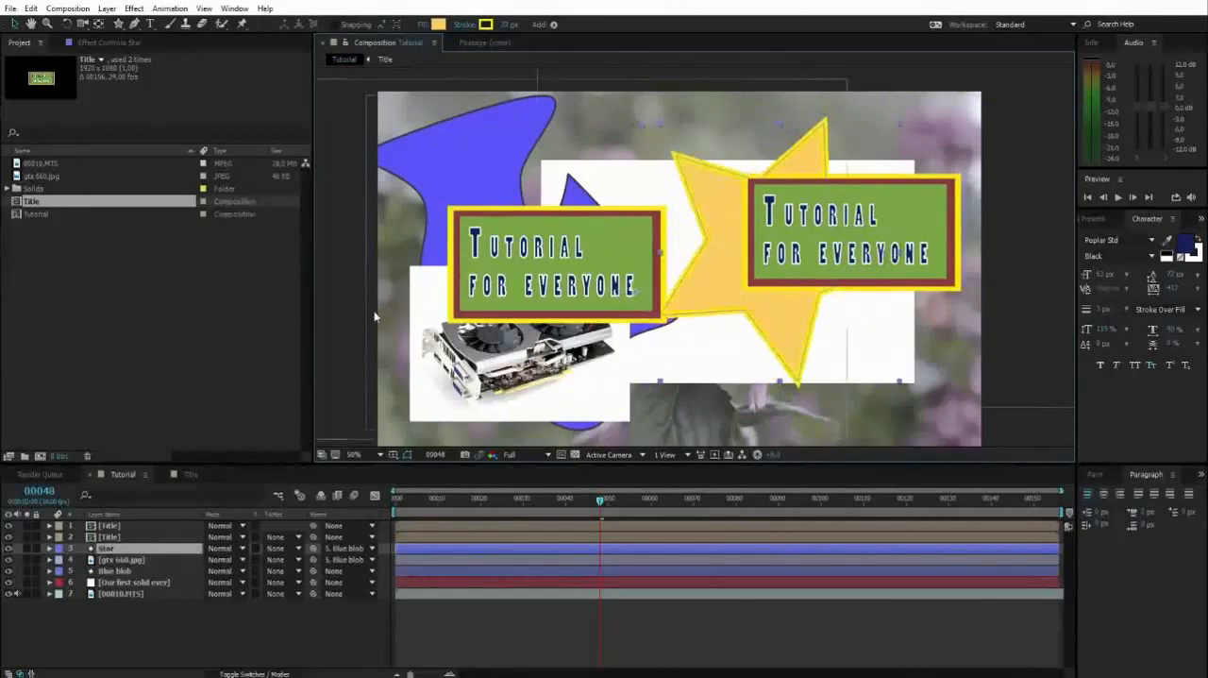
pyautogui.click(115, 537)
pyautogui.click(109, 571)
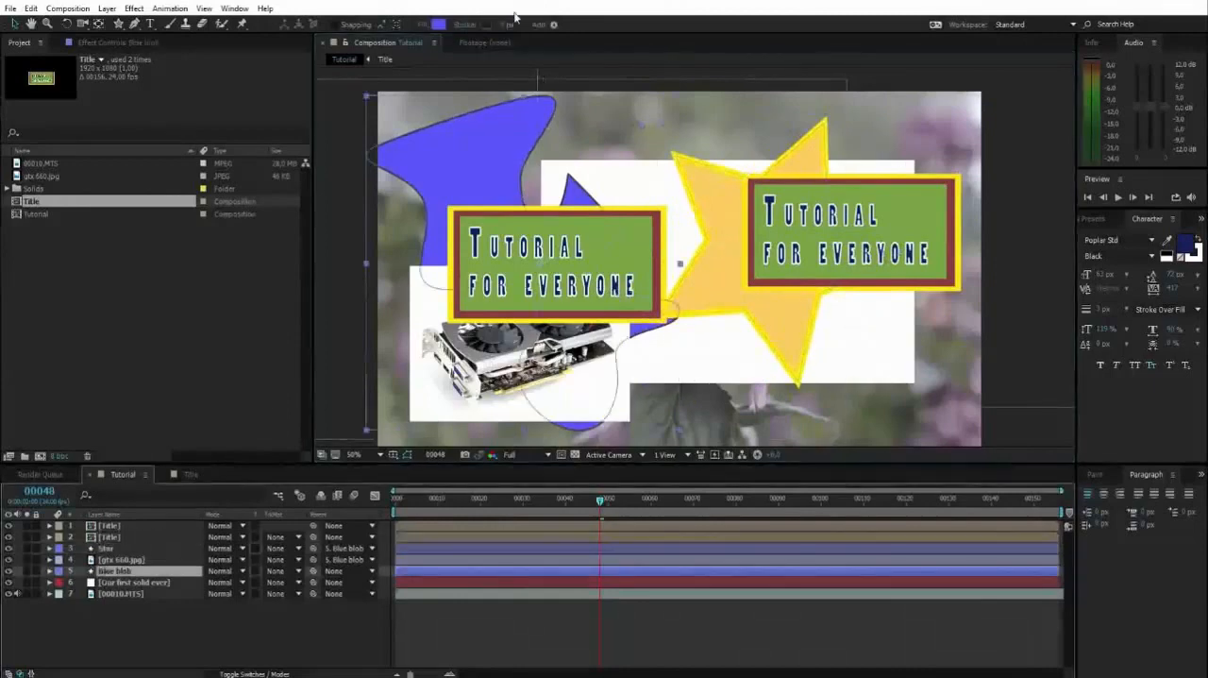
pyautogui.moveTo(515, 151); pyautogui.dragTo(552, 167)
pyautogui.hotkey('ctrl', 'z')
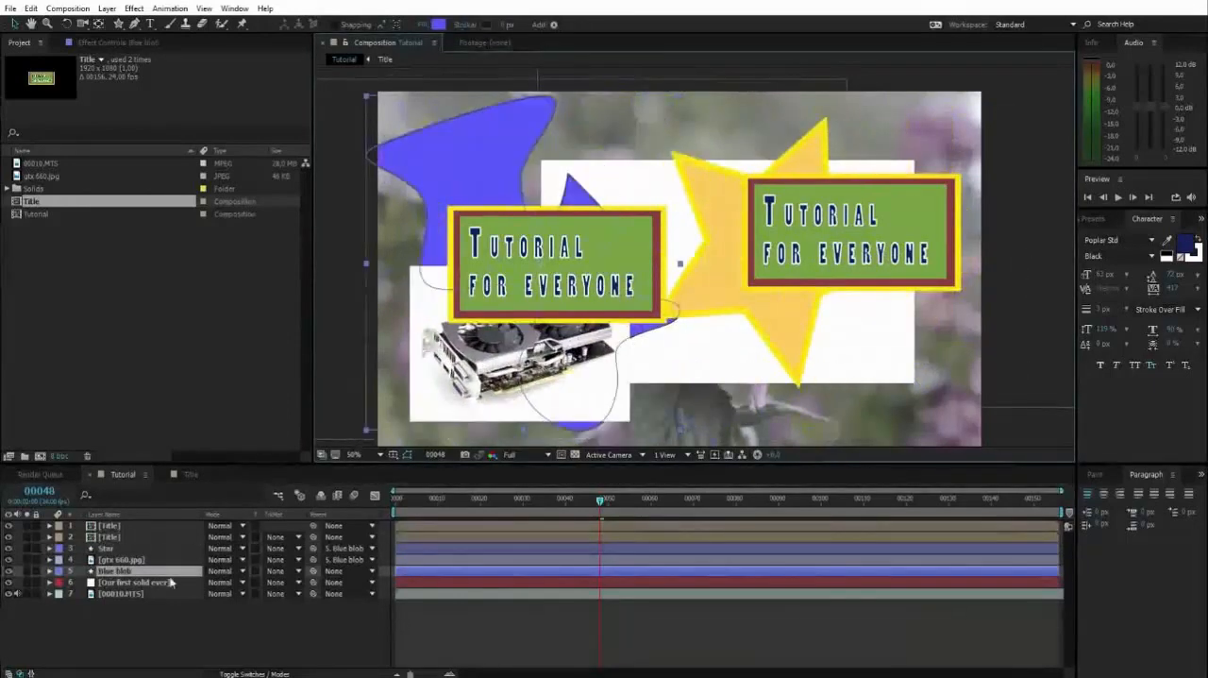
# Try moving the gtx 660.jpg image and the Star individually as child layers, keeping their original positions
pyautogui.click(123, 555)
pyautogui.moveTo(663, 391); pyautogui.dragTo(506, 407)
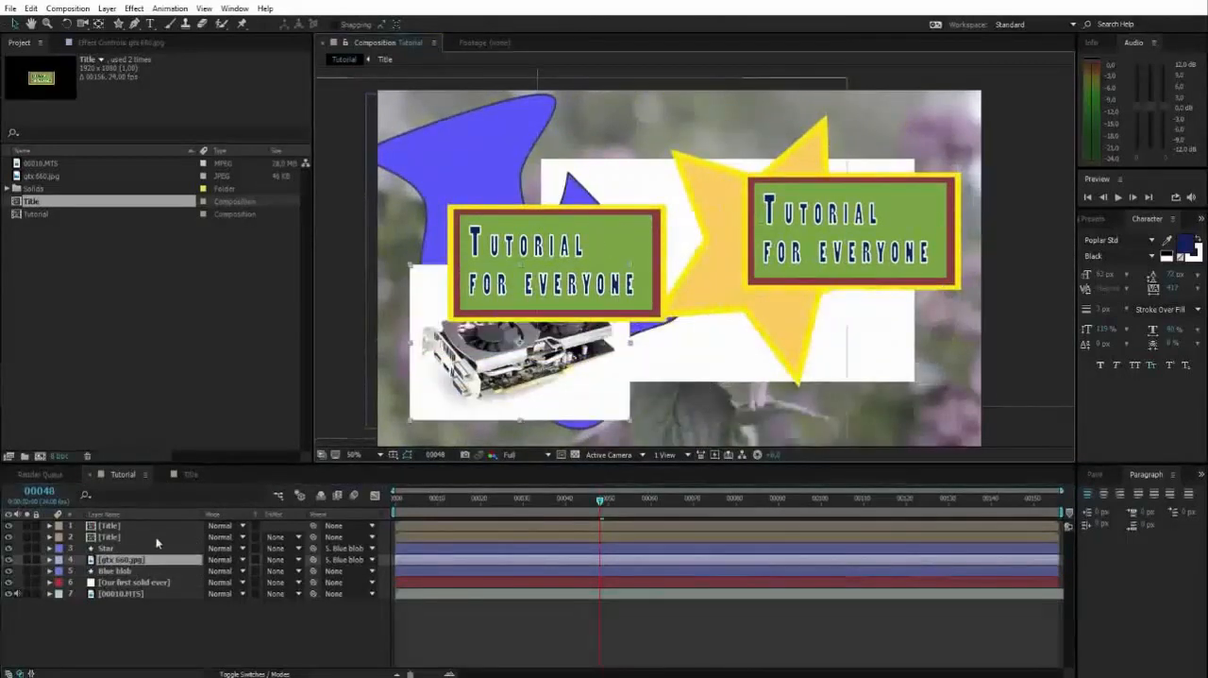
pyautogui.click(157, 546)
pyautogui.moveTo(863, 205); pyautogui.dragTo(837, 186)
# Select the two Title layers, Star, gtx 660.jpg and Blue blob in turn to compare them, and clear the selection
pyautogui.click(470, 240)
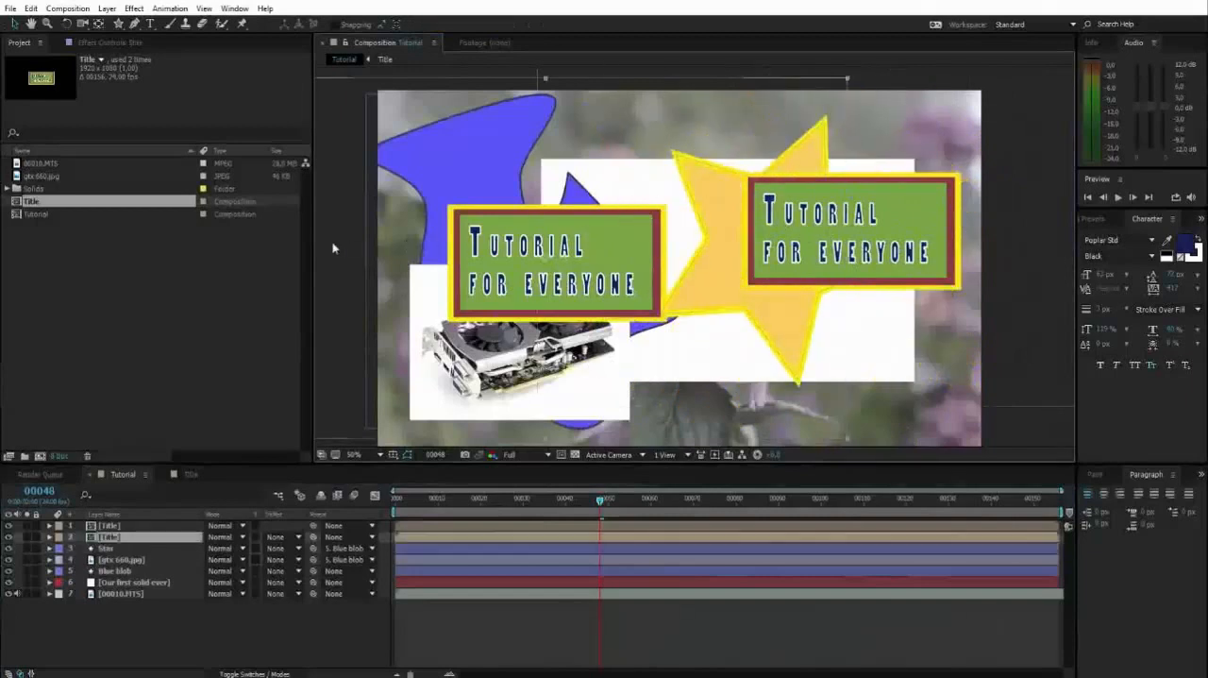
pyautogui.press('space')
pyautogui.moveTo(627, 286)
pyautogui.mouseDown()
pyautogui.moveTo(618, 262)
pyautogui.moveTo(634, 270)
pyautogui.mouseUp()
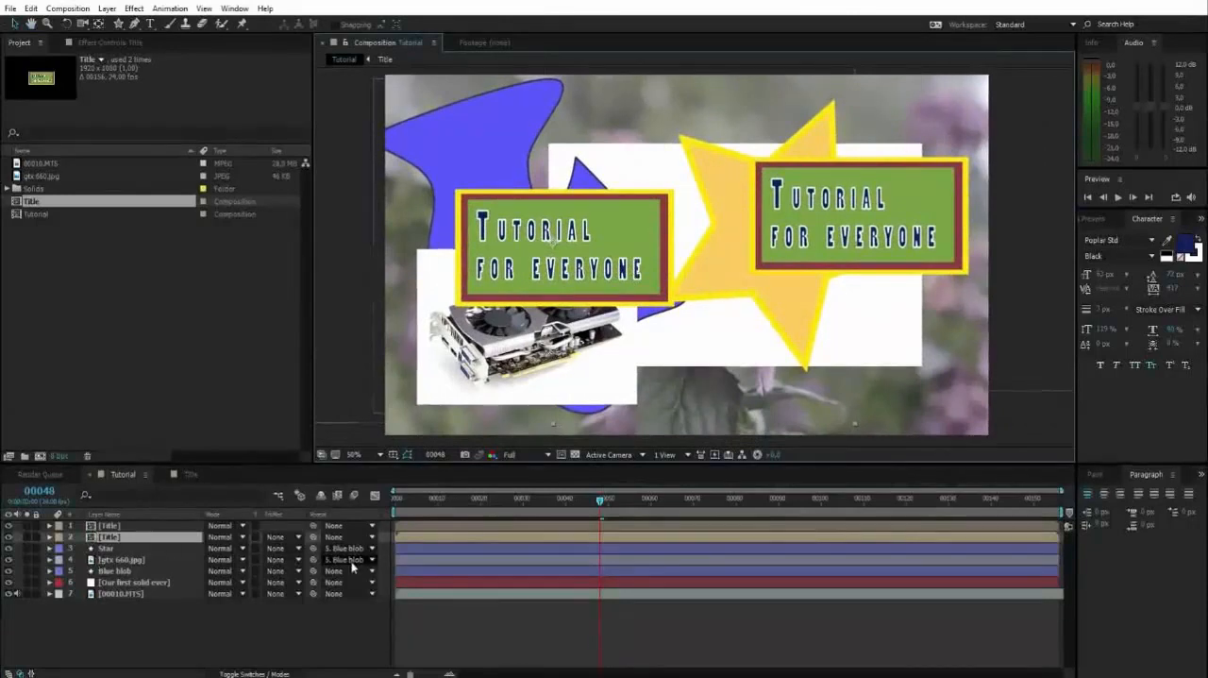
pyautogui.click(111, 526)
pyautogui.click(112, 538)
pyautogui.click(111, 526)
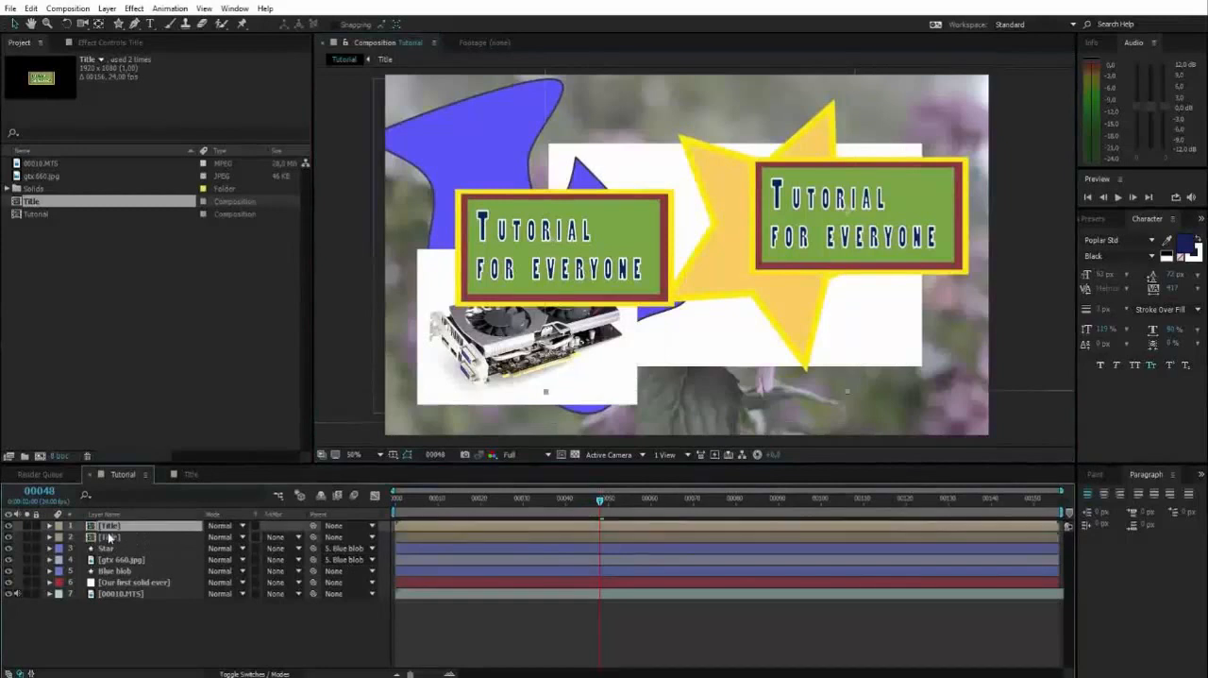
pyautogui.click(106, 538)
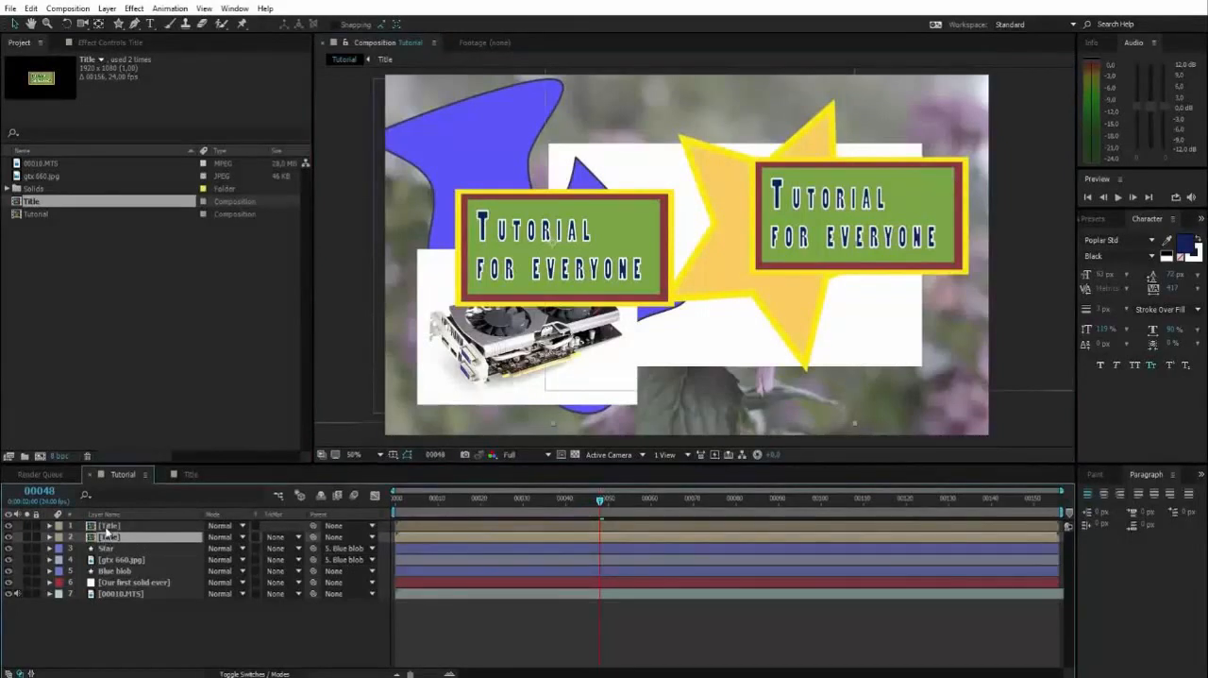
pyautogui.click(106, 549)
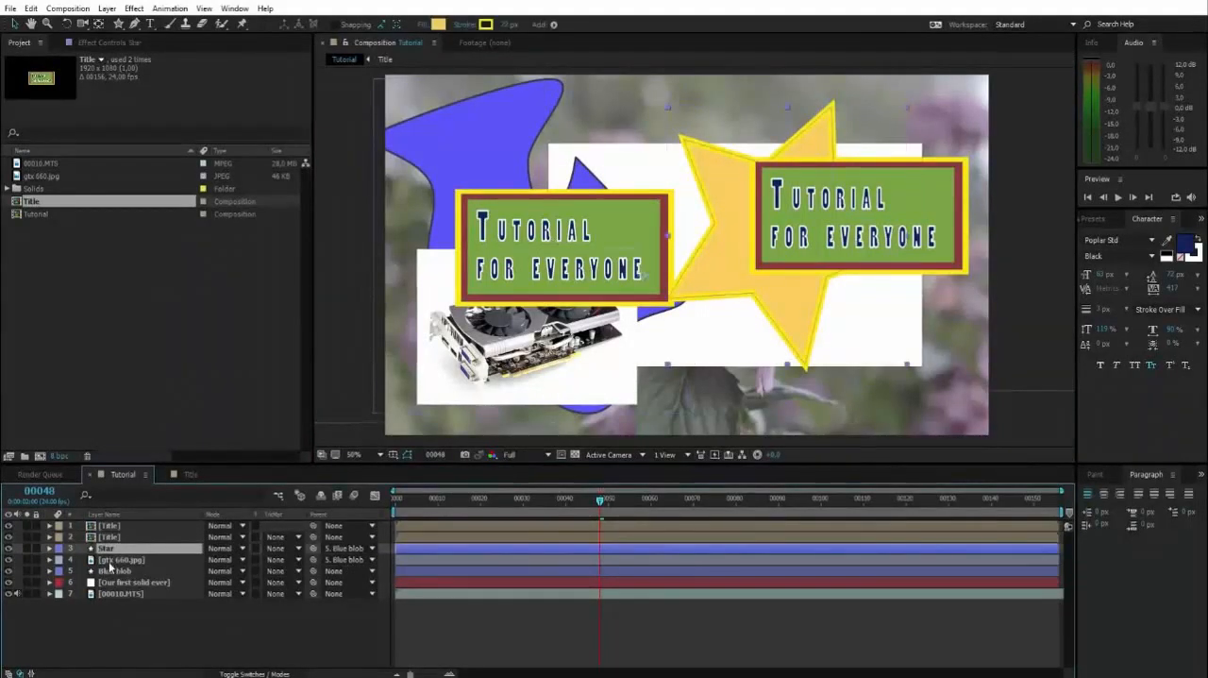
pyautogui.click(113, 560)
pyautogui.click(109, 572)
pyautogui.click(221, 633)
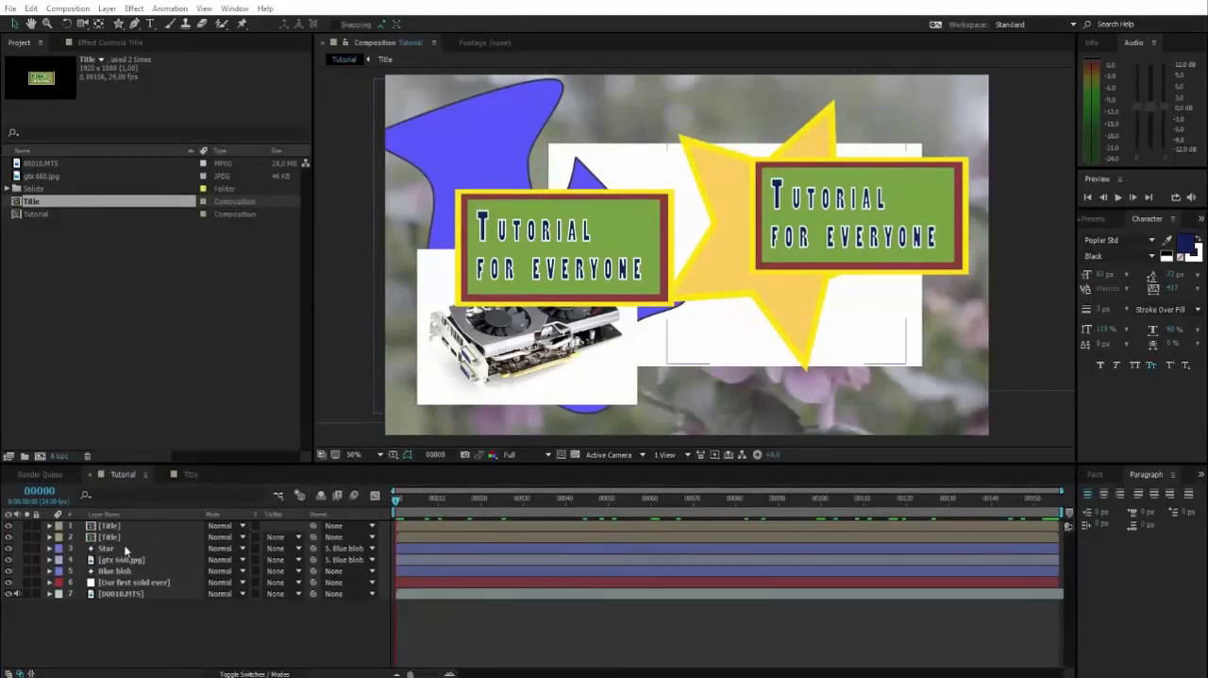
# Remove the Blue blob parent from the gtx 660.jpg and Star layers by setting their parent to None
pyautogui.click(337, 562)
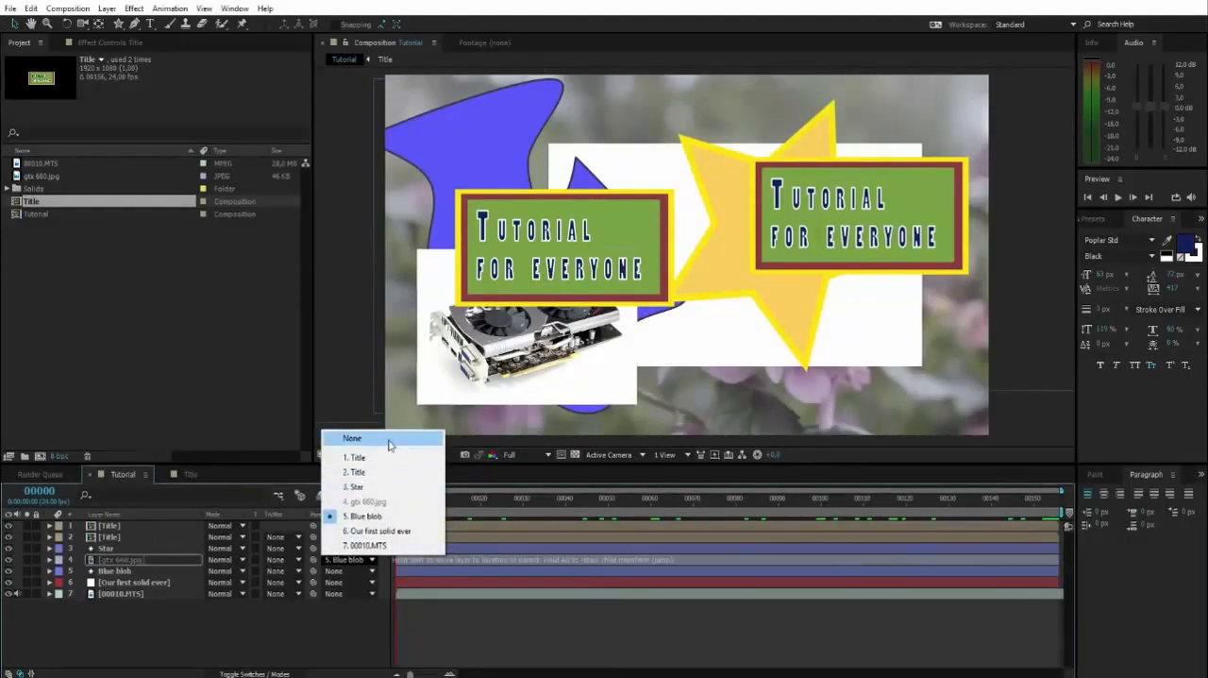
pyautogui.click(389, 441)
pyautogui.click(347, 548)
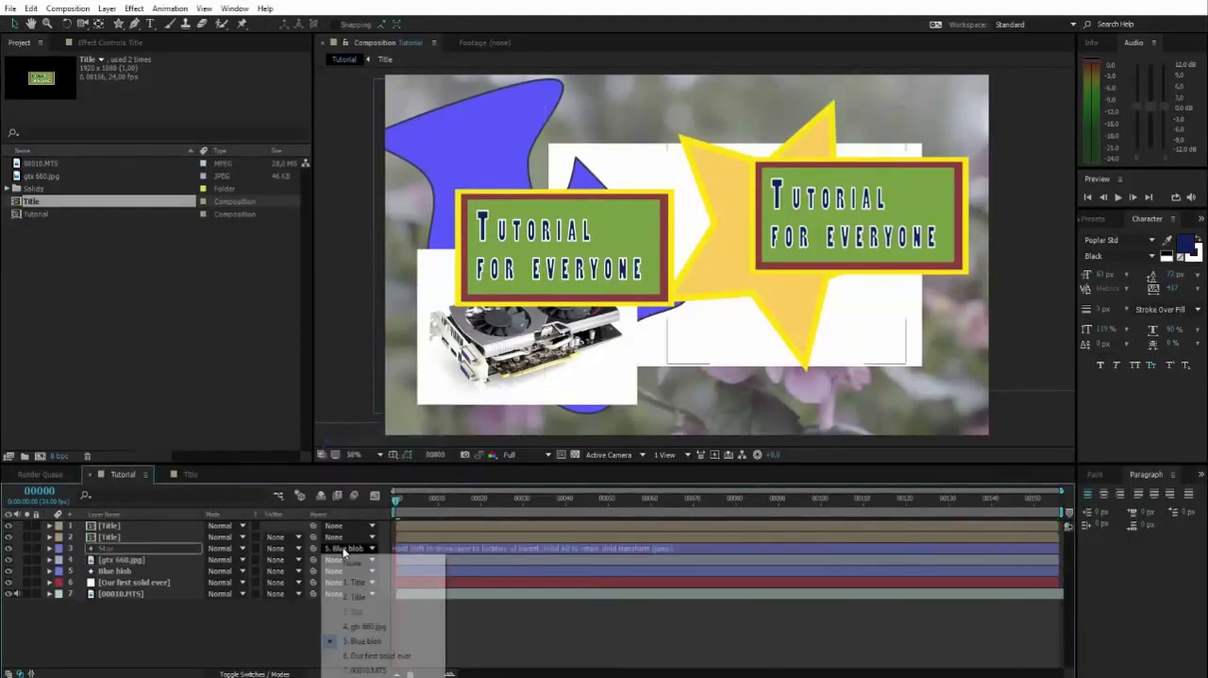
pyautogui.click(353, 565)
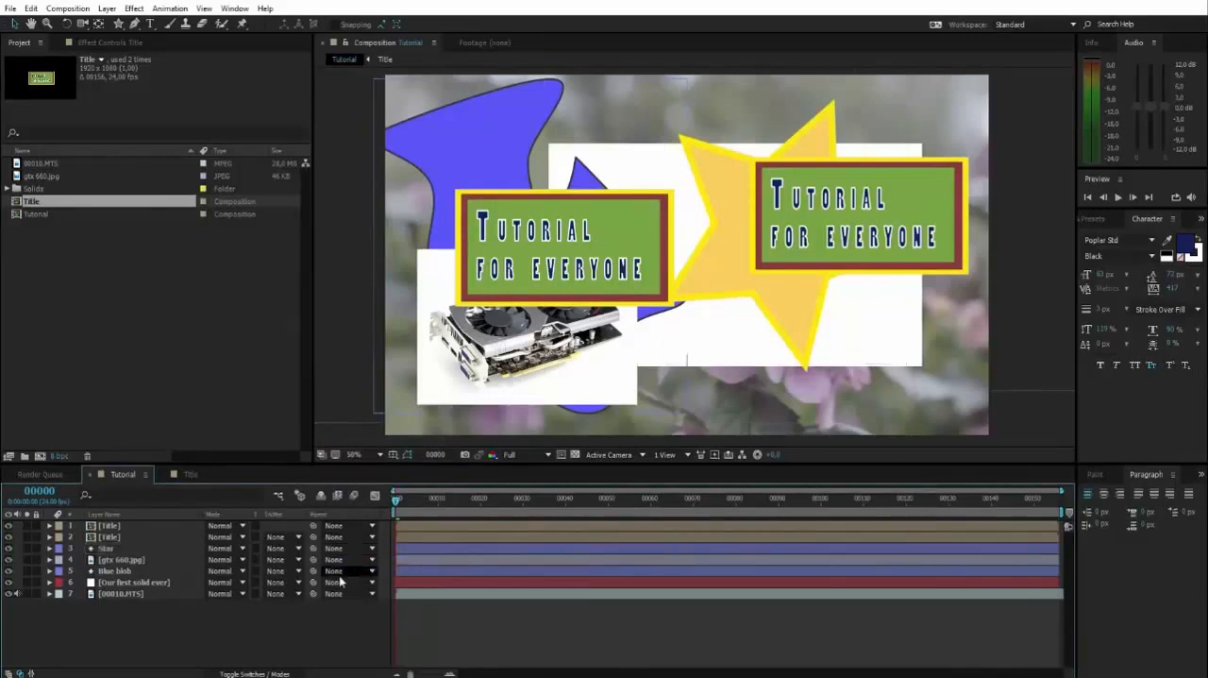
# Select the Star, gtx 660.jpg and Blue blob layers, try moving them together, undo the move and deselect them
pyautogui.click(101, 549)
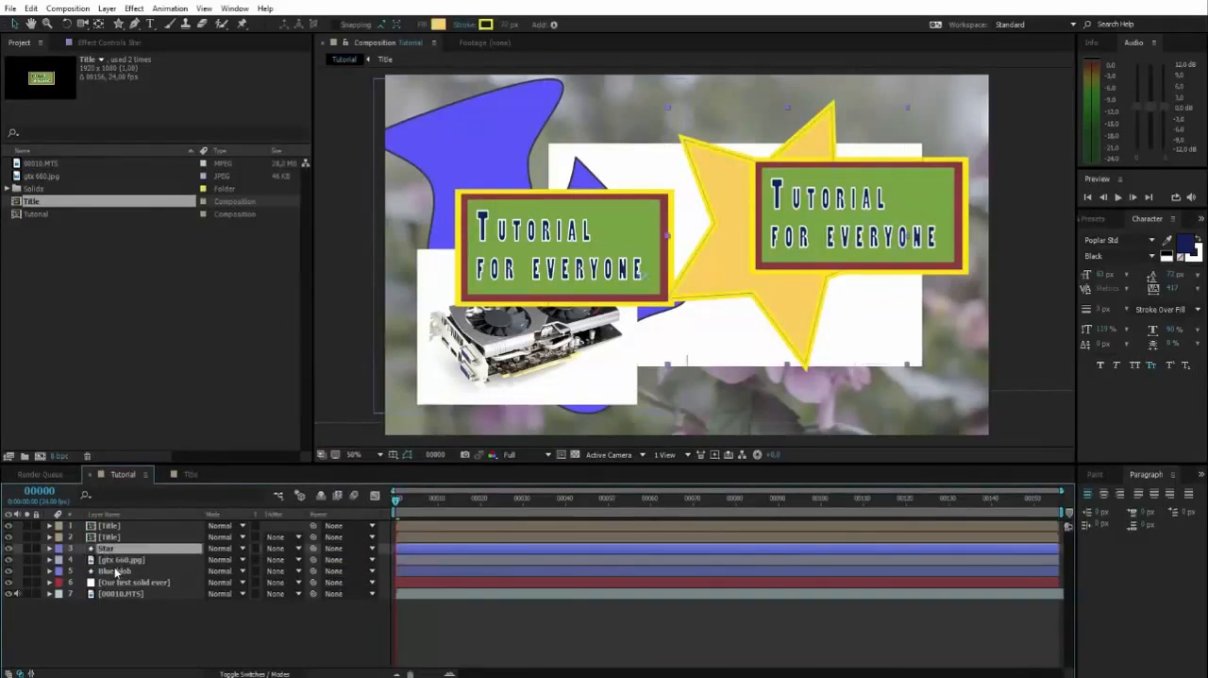
pyautogui.keyDown('shift'); pyautogui.click(116, 571); pyautogui.keyUp('shift')
pyautogui.moveTo(433, 171); pyautogui.dragTo(490, 163)
pyautogui.hotkey('ctrl', 'z')
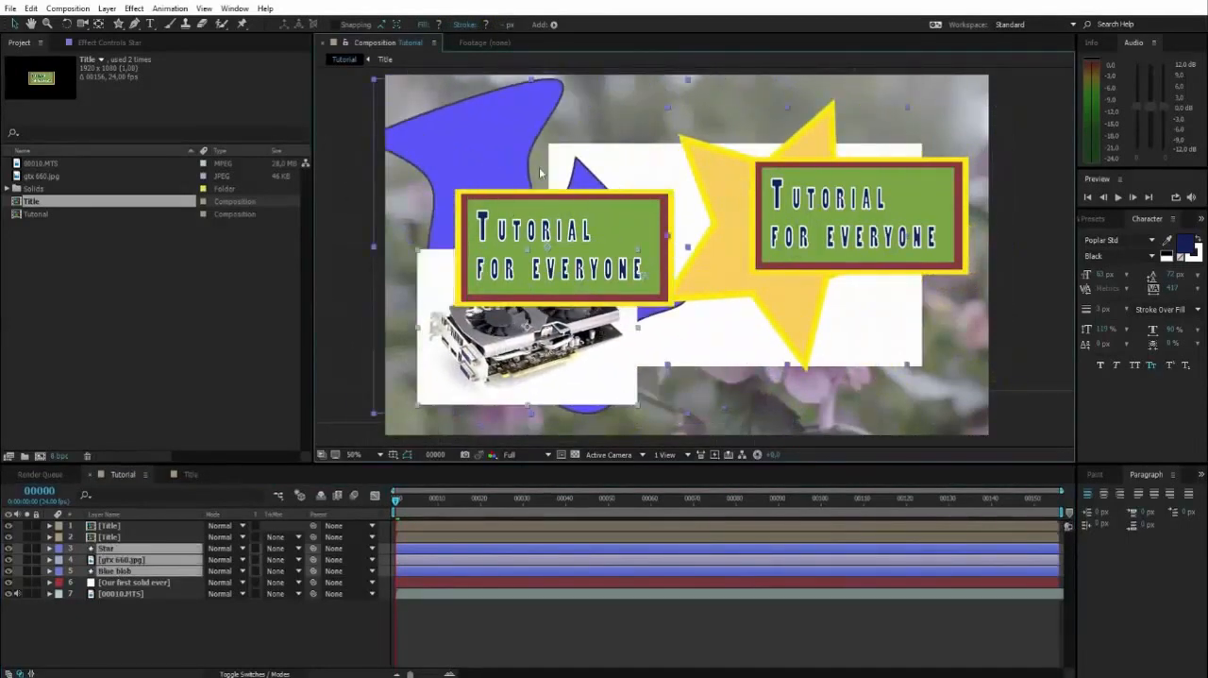
pyautogui.click(110, 623)
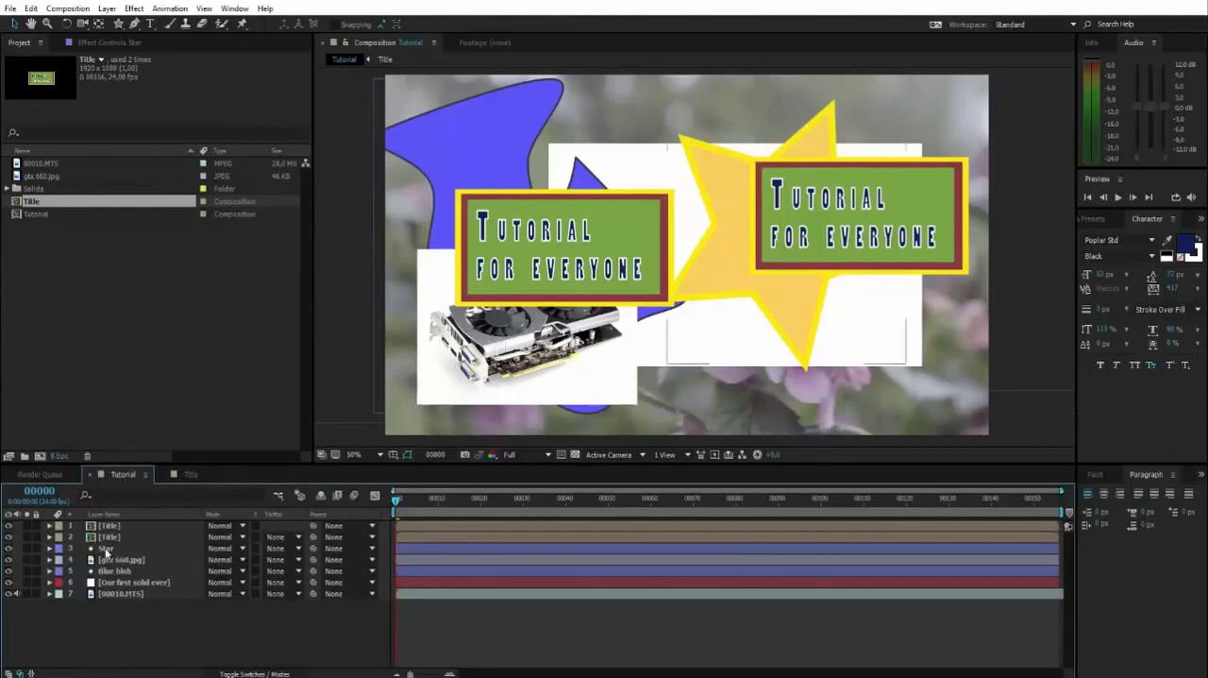
# Add a null object to the Tutorial composition and examine its outline and anchor point up close
pyautogui.rightClick(131, 633)
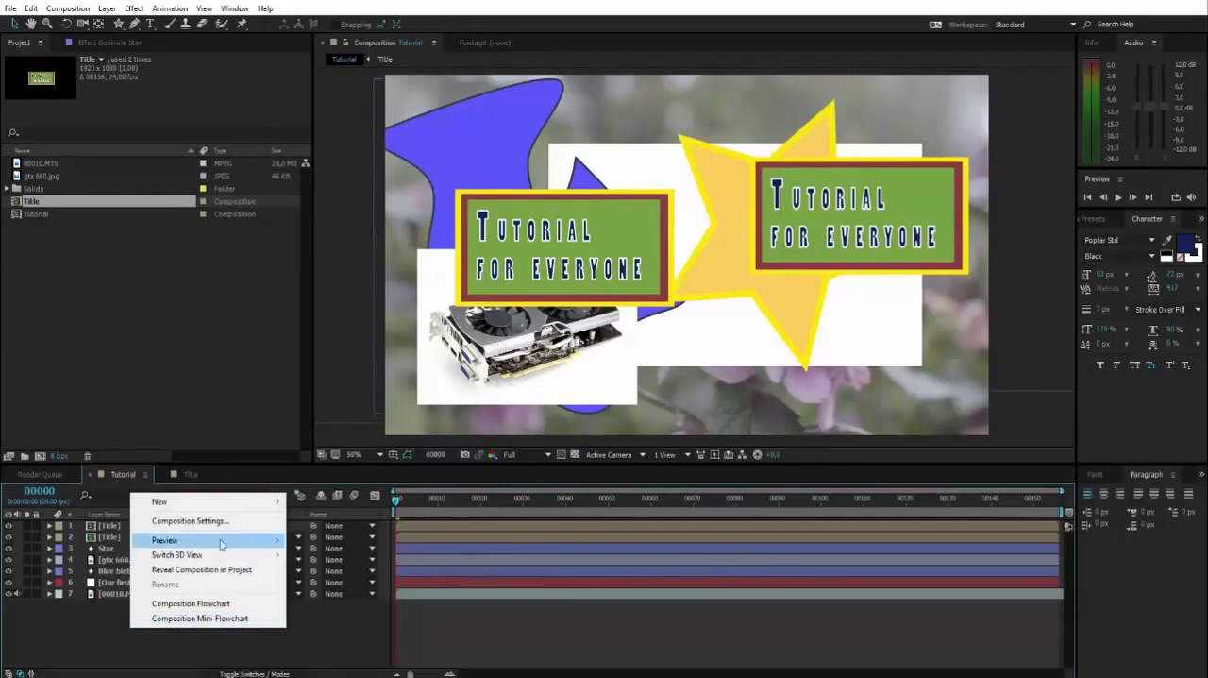
pyautogui.moveTo(240, 501)
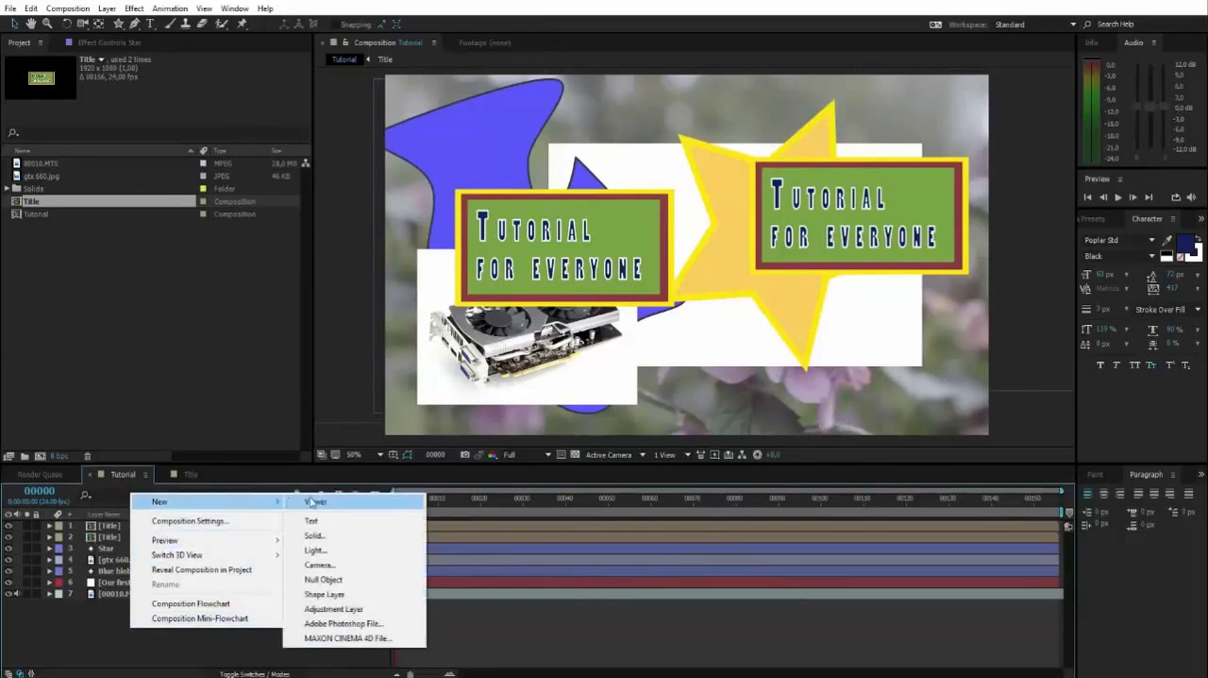
pyautogui.click(341, 583)
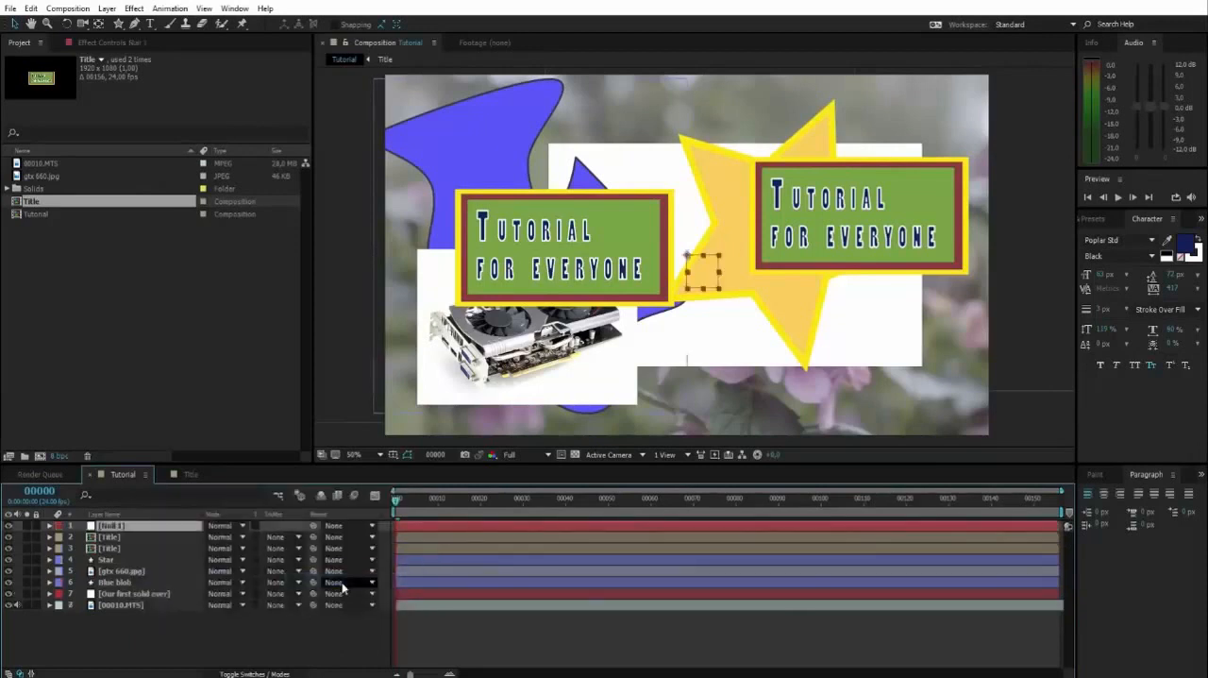
pyautogui.scroll(3, 715, 281)
pyautogui.scroll(-1, 732, 306)
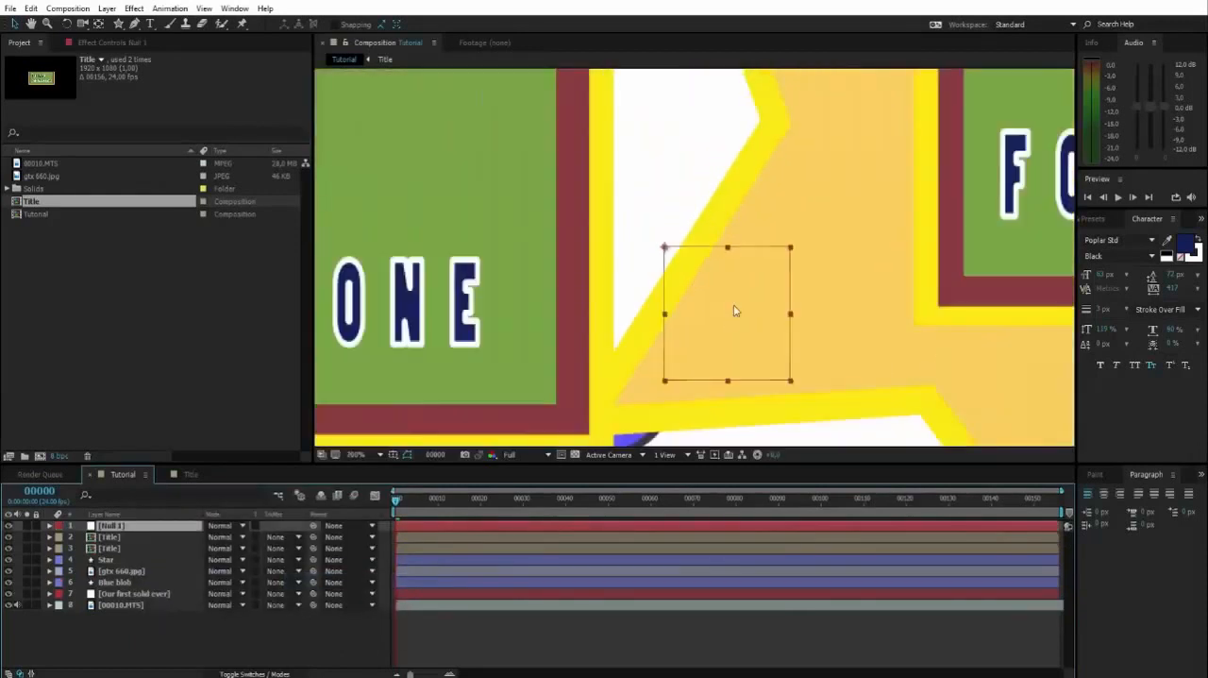
pyautogui.moveTo(731, 305); pyautogui.dragTo(683, 255)
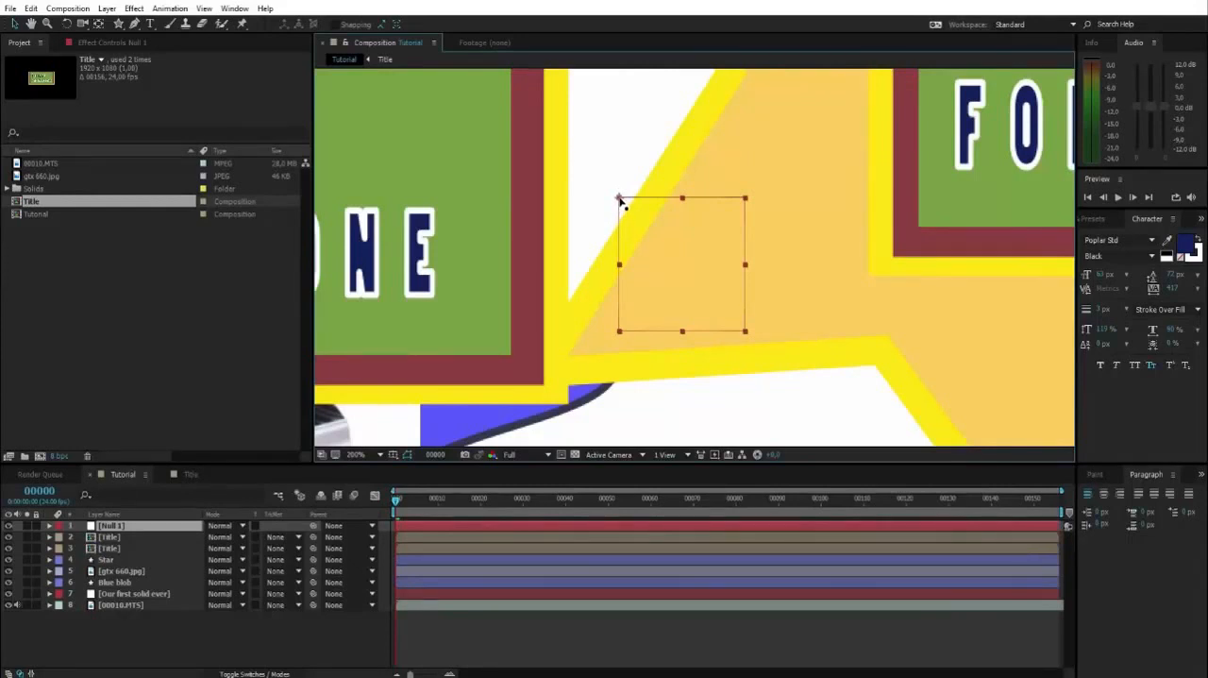
pyautogui.scroll(-3, 619, 197)
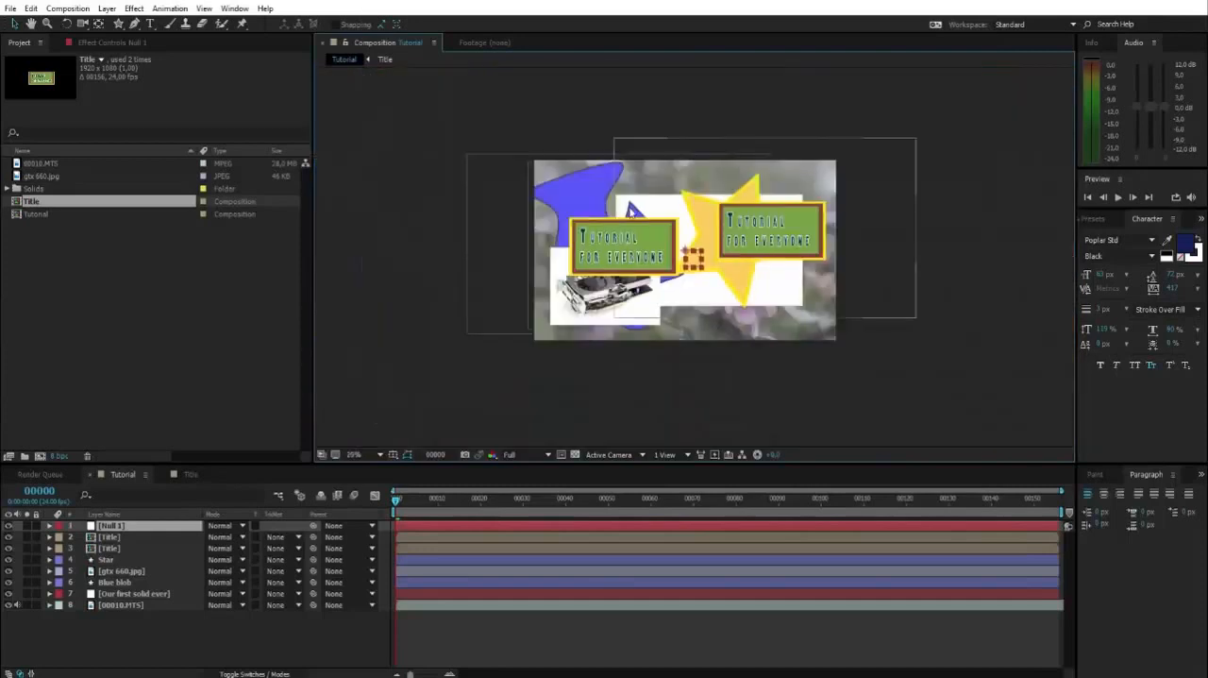
pyautogui.scroll(1, 667, 251)
pyautogui.moveTo(665, 251); pyautogui.dragTo(693, 243)
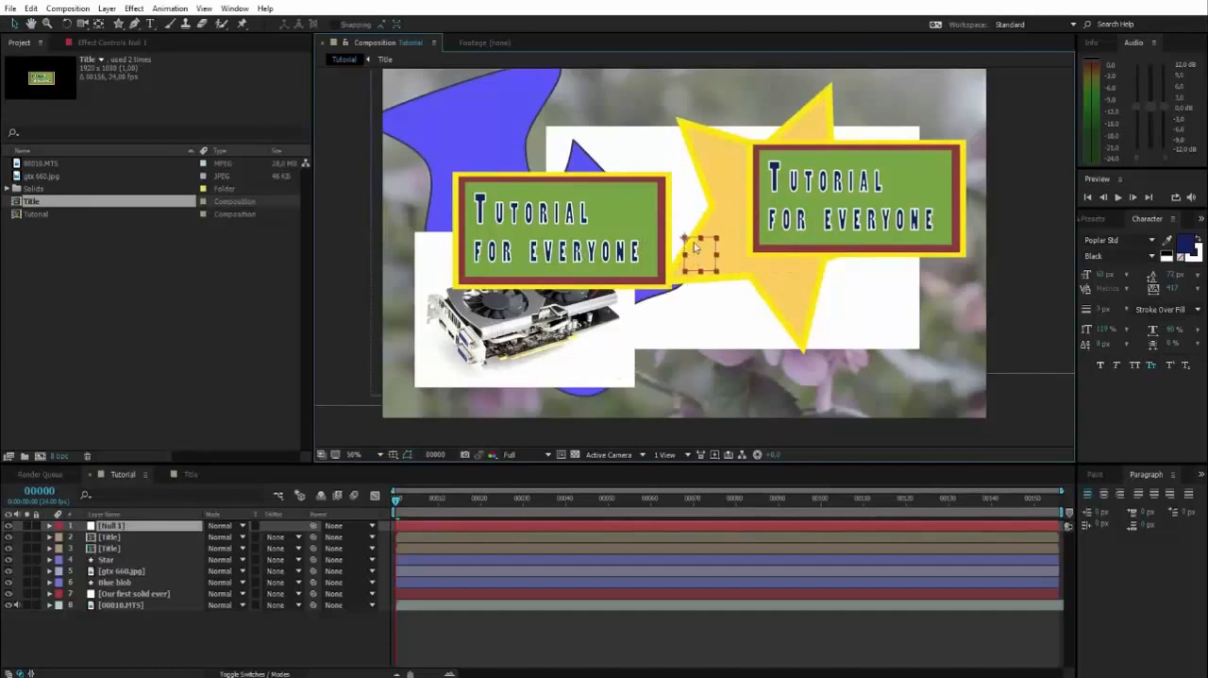
# Rename the null object layer as Position controller
pyautogui.click(110, 525)
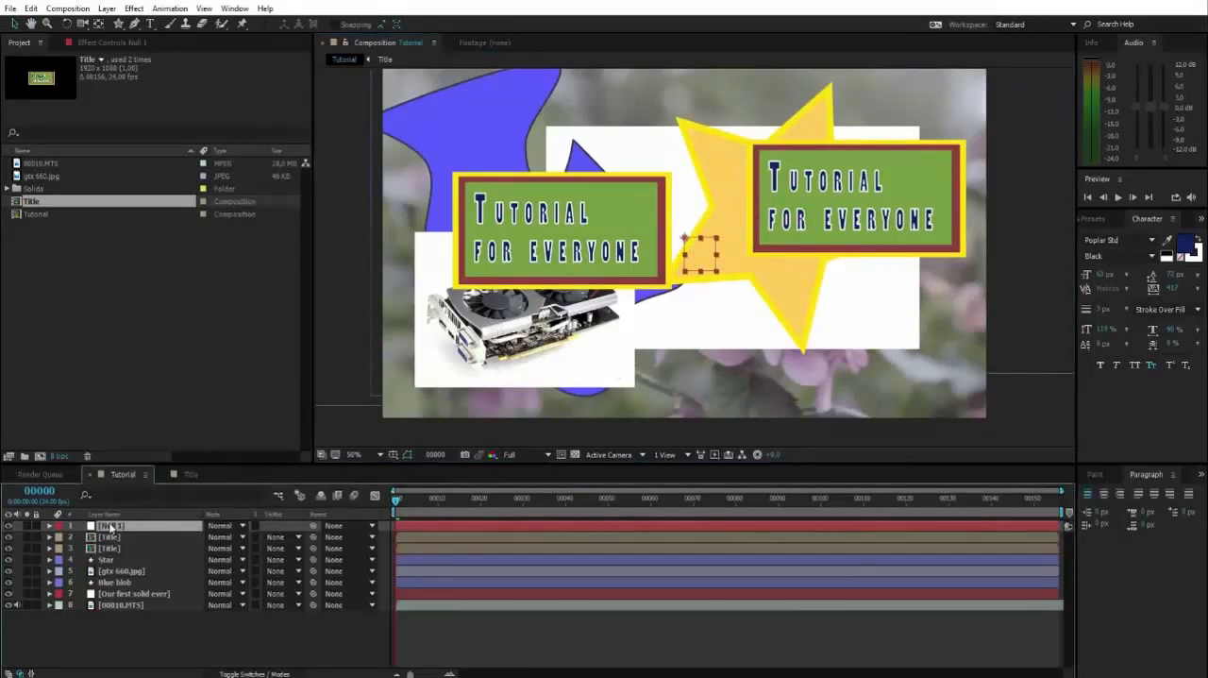
pyautogui.press('Return')
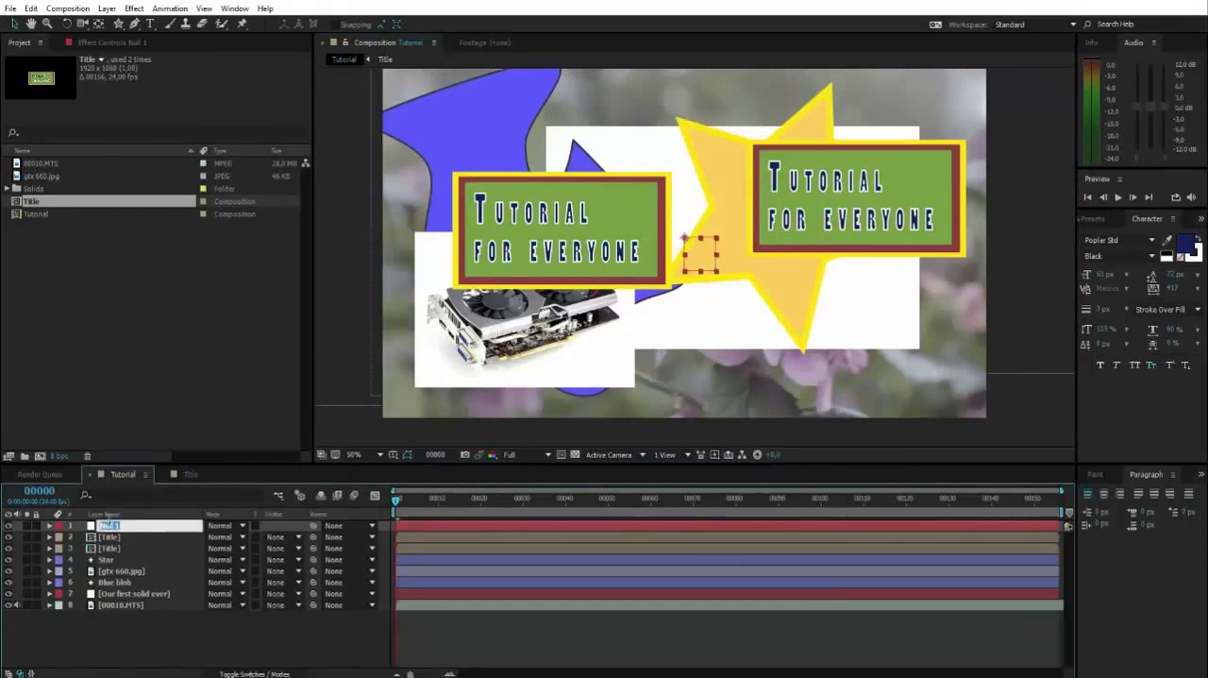
pyautogui.write('Pri')
pyautogui.press('Return')
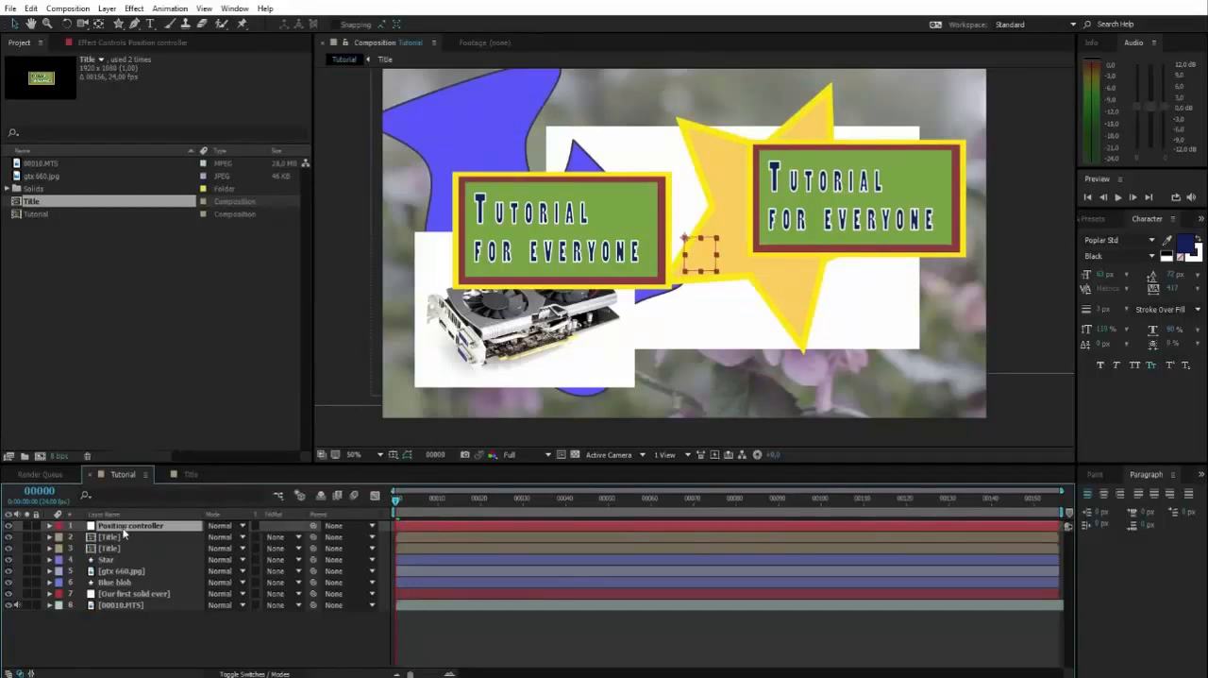
# Parent the Star, gtx 660.jpg and Blue blob layers to the Position controller layer
pyautogui.click(120, 560)
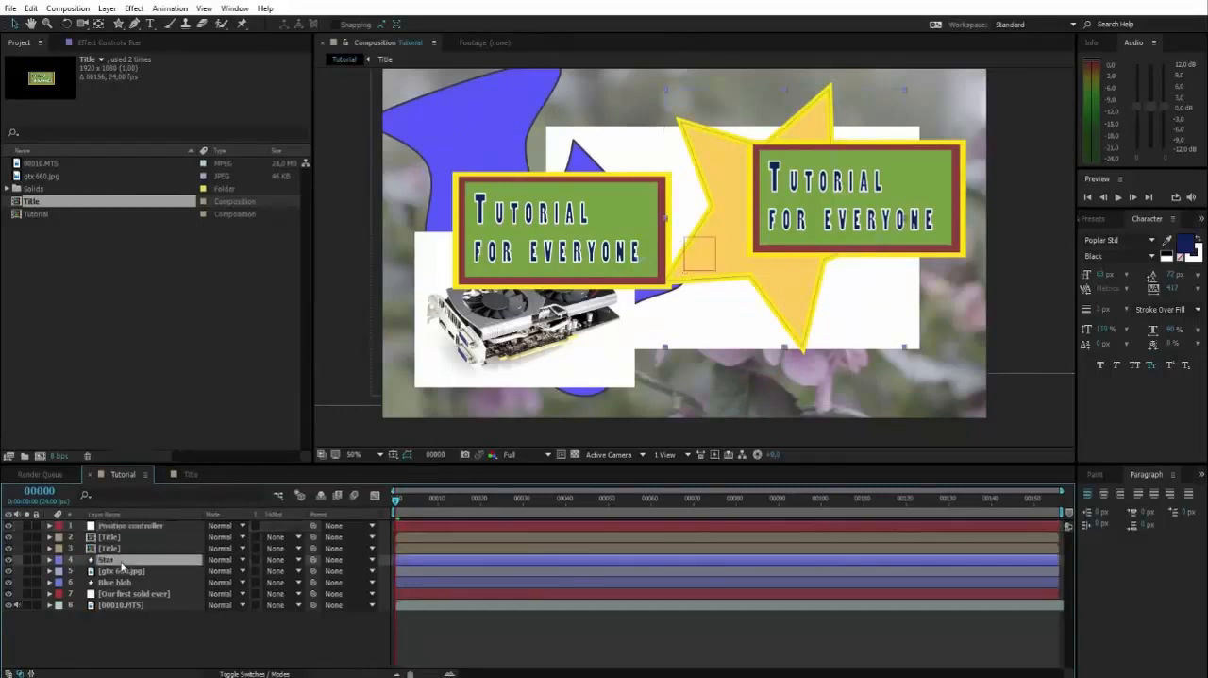
pyautogui.click(348, 560)
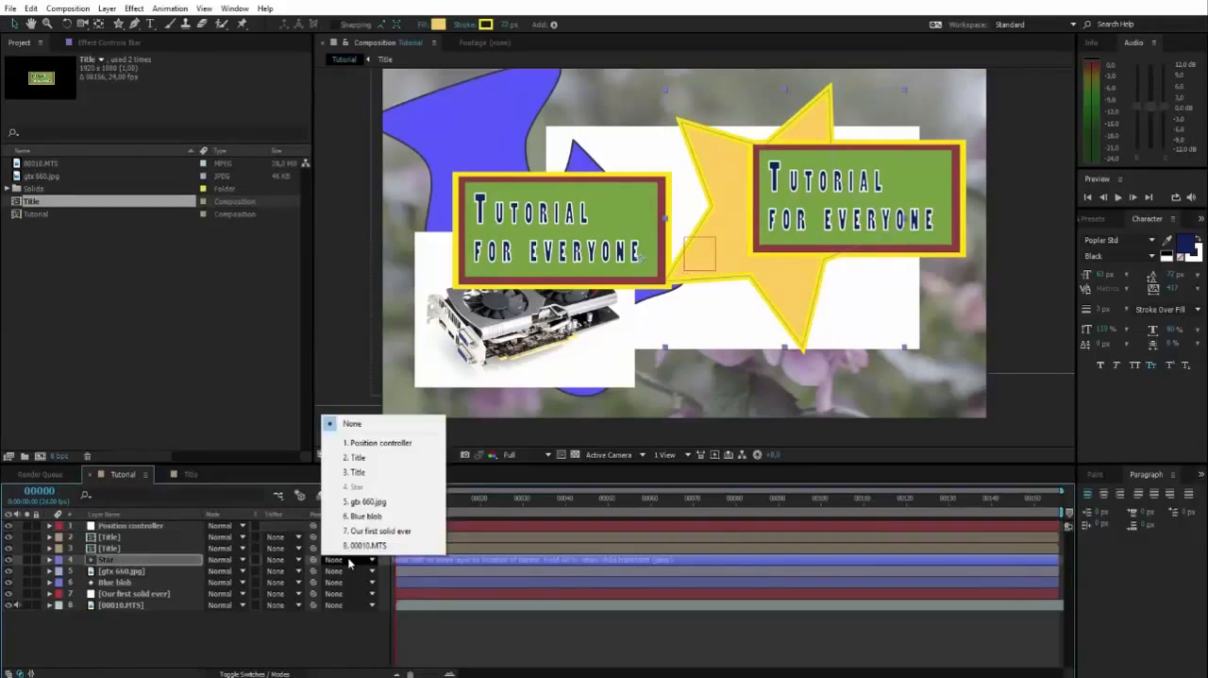
pyautogui.click(376, 442)
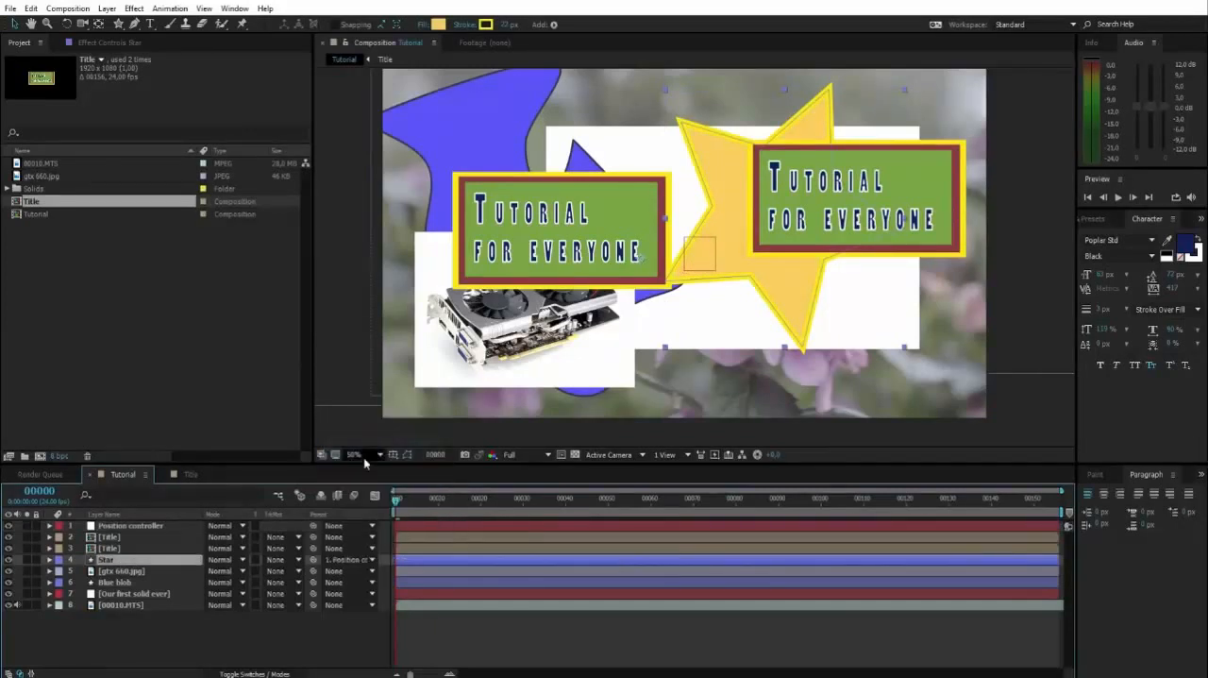
pyautogui.click(332, 571)
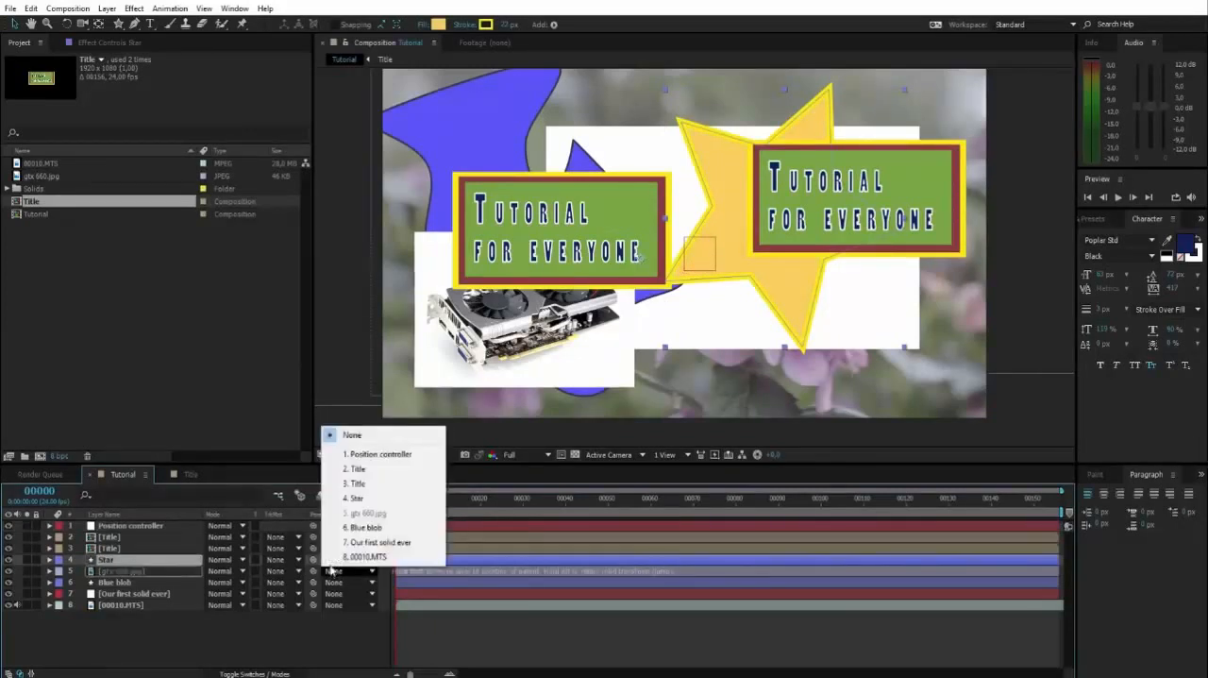
pyautogui.click(360, 456)
pyautogui.click(334, 583)
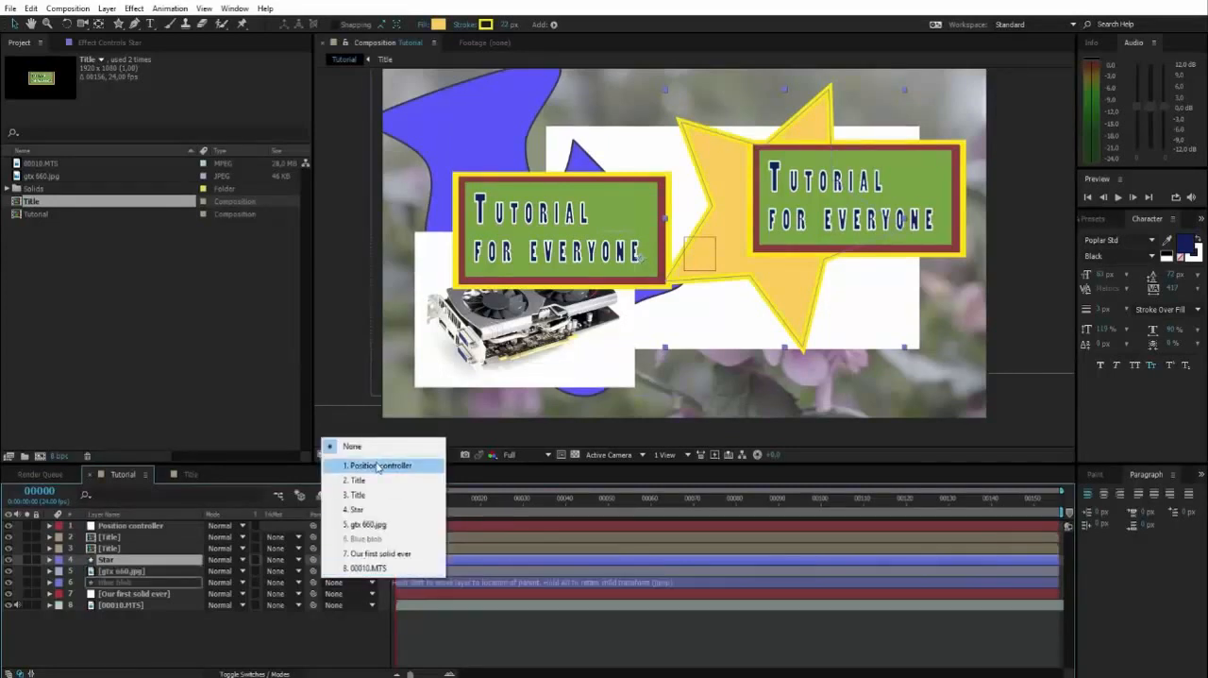
pyautogui.click(378, 465)
pyautogui.click(321, 625)
# Move the Position controller null rightward in the composition so its three child layers shift with it
pyautogui.click(123, 525)
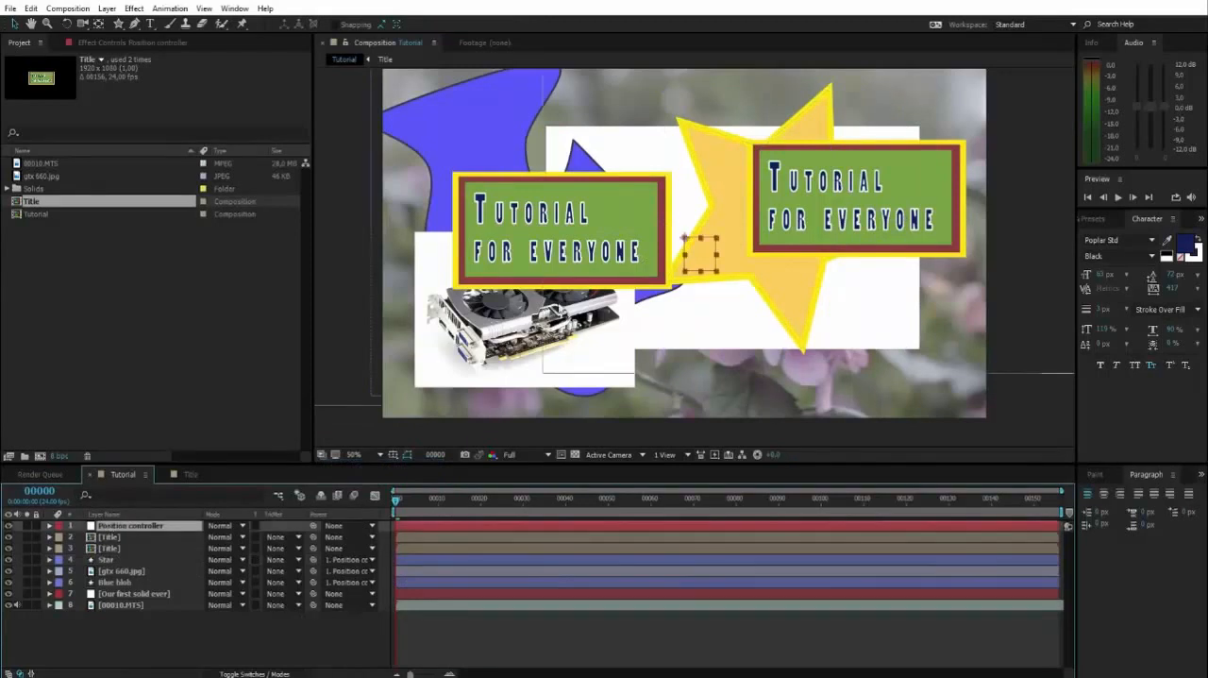
pyautogui.moveTo(693, 253); pyautogui.dragTo(809, 236)
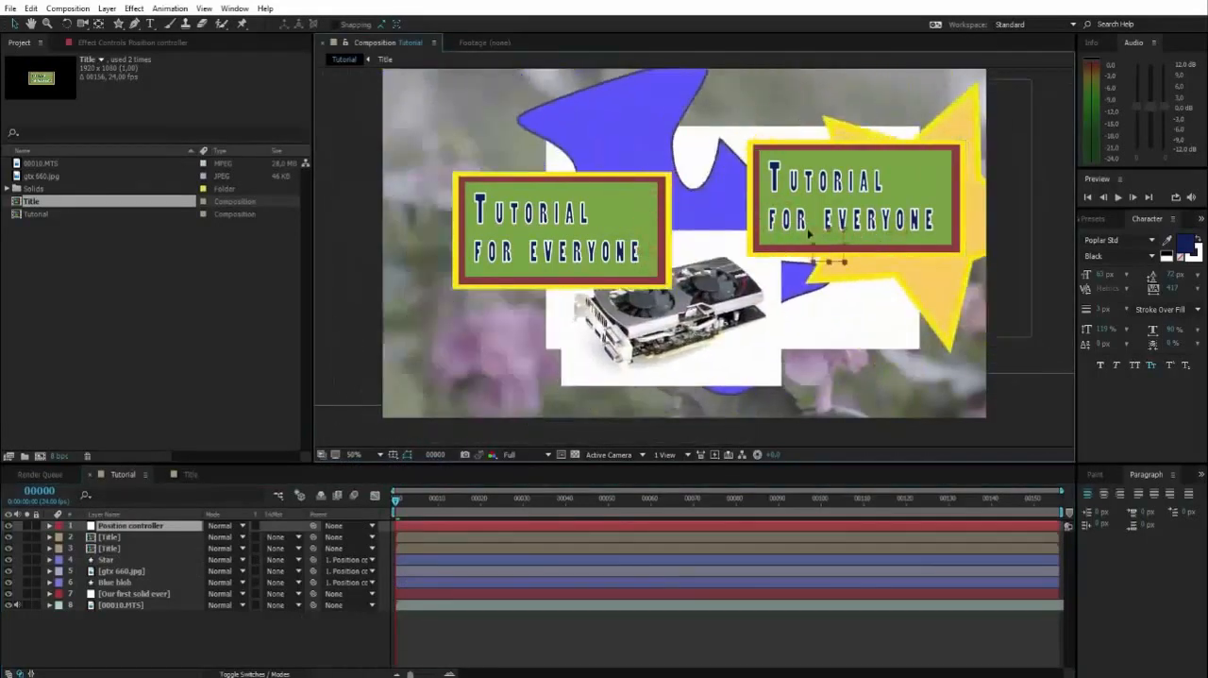
# Undo the last move of the Position controller null and set the parent of Star, gtx 660.jpg and Blue blob to None
pyautogui.hotkey('ctrl', 'z')
pyautogui.scroll(2, 887, 231)
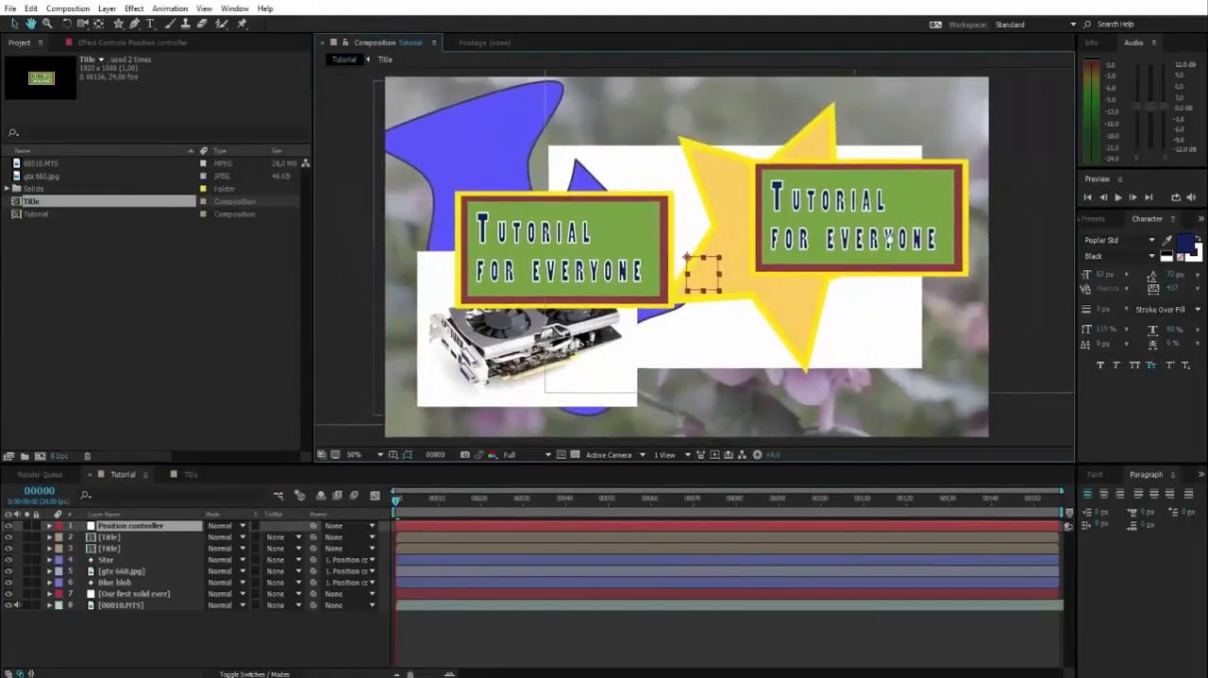
pyautogui.click(350, 559)
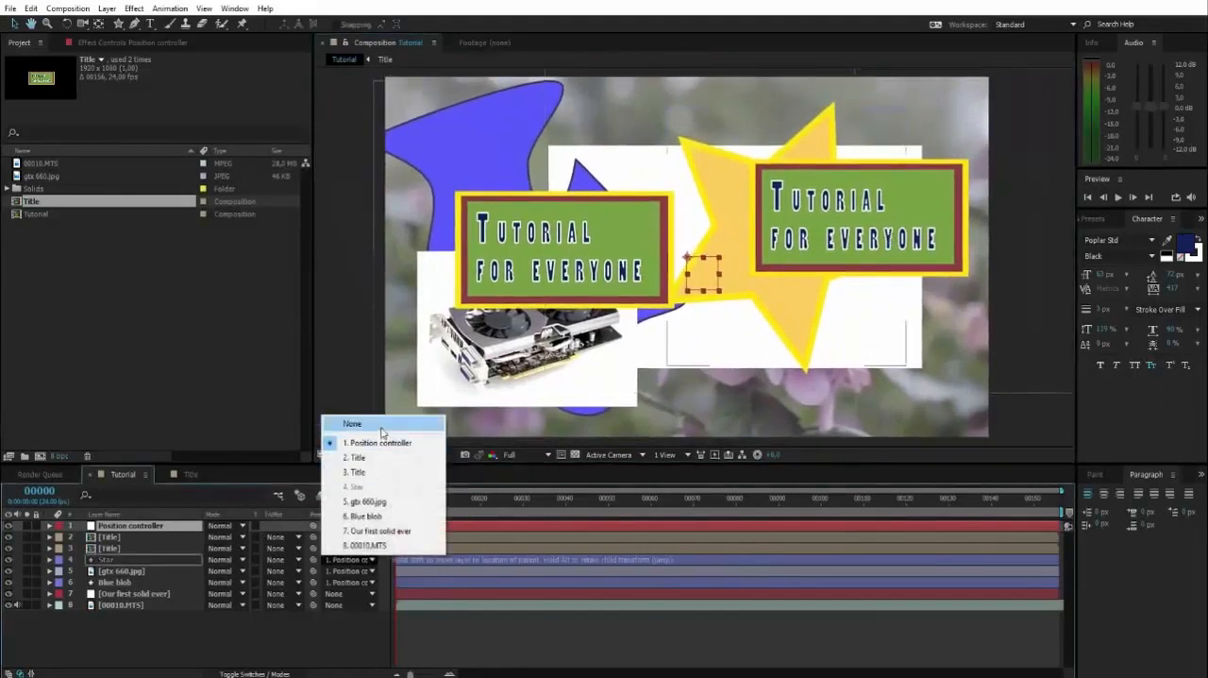
pyautogui.click(382, 431)
pyautogui.click(350, 570)
pyautogui.click(354, 423)
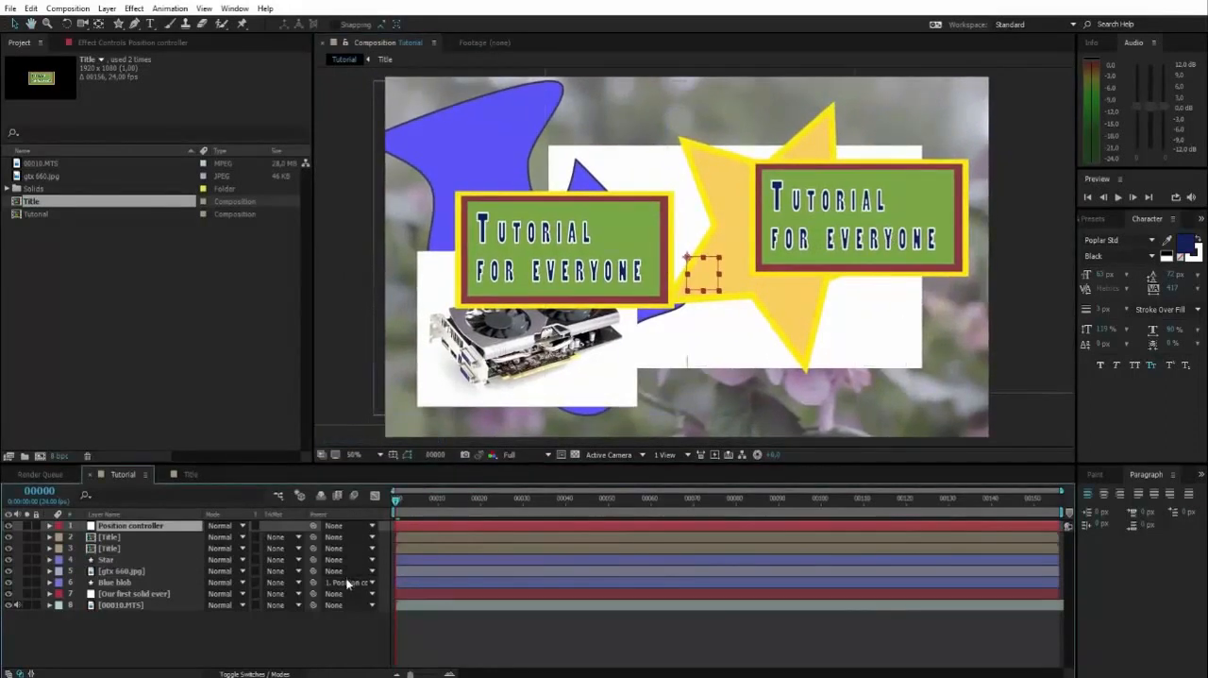
pyautogui.click(347, 582)
pyautogui.click(349, 445)
# Link Star, gtx 660.jpg and Blue blob to the Position controller layer with the parent pick whip
pyautogui.moveTo(304, 561); pyautogui.dragTo(124, 525)
pyautogui.moveTo(312, 571); pyautogui.dragTo(148, 534)
pyautogui.moveTo(310, 582); pyautogui.dragTo(166, 523)
pyautogui.click(361, 636)
pyautogui.click(545, 393)
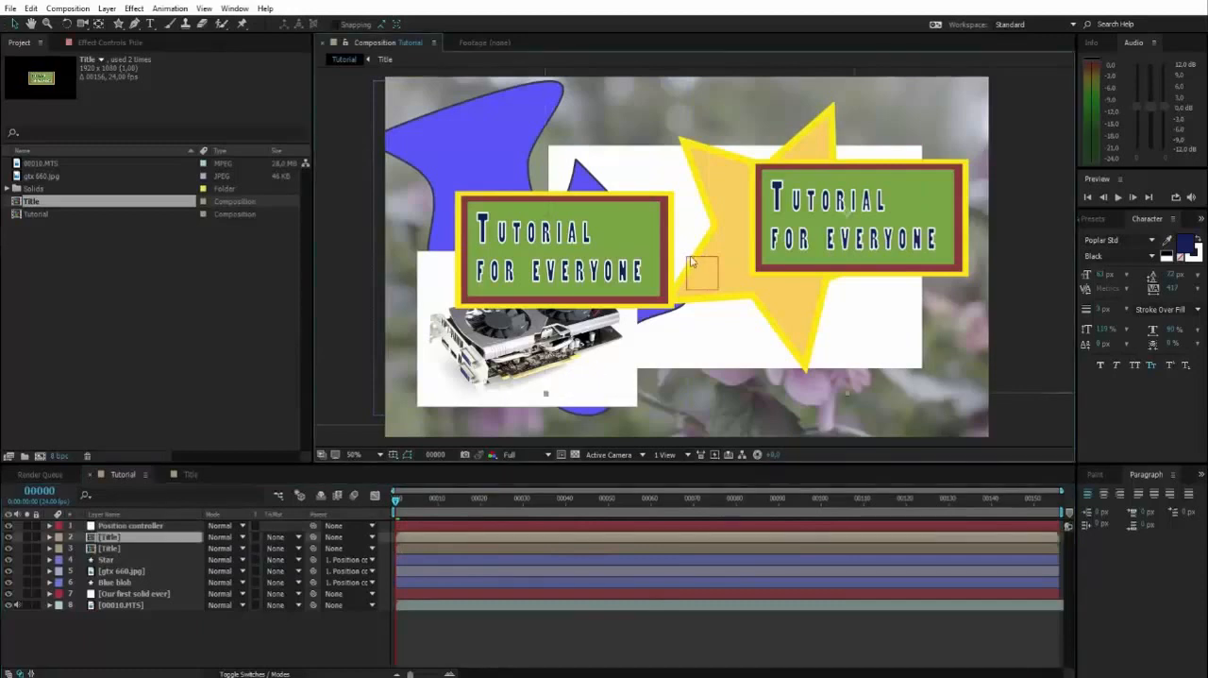
# Shift the Position controller null rightward and slightly up with its child layers, and delete the null layer
pyautogui.click(125, 527)
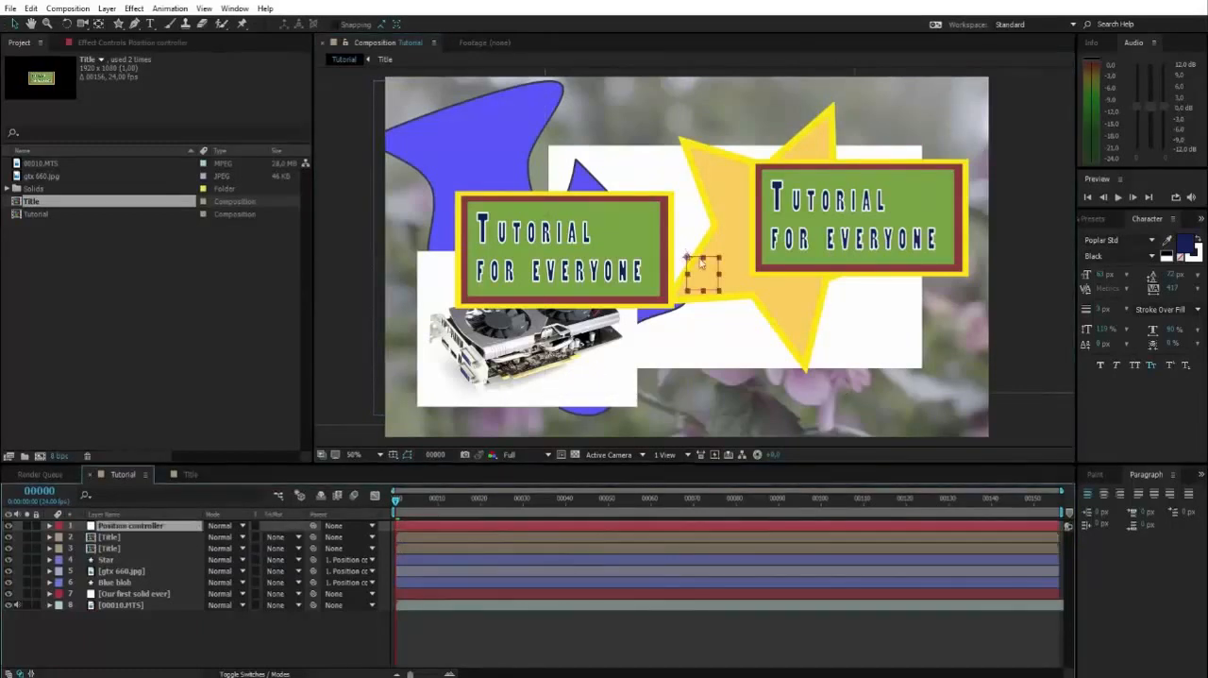
pyautogui.moveTo(698, 261); pyautogui.dragTo(772, 244)
pyautogui.press('Delete')
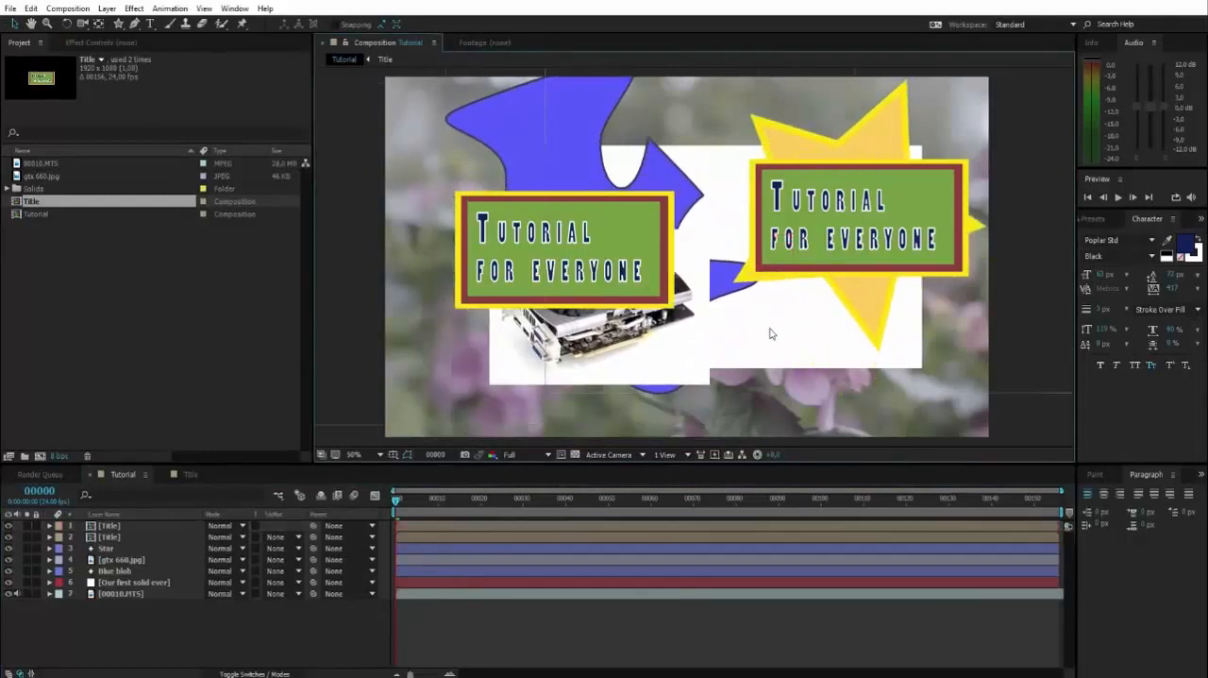
# Undo the deletion of the Position controller null and its preceding move
pyautogui.hotkey('ctrl', 'z')
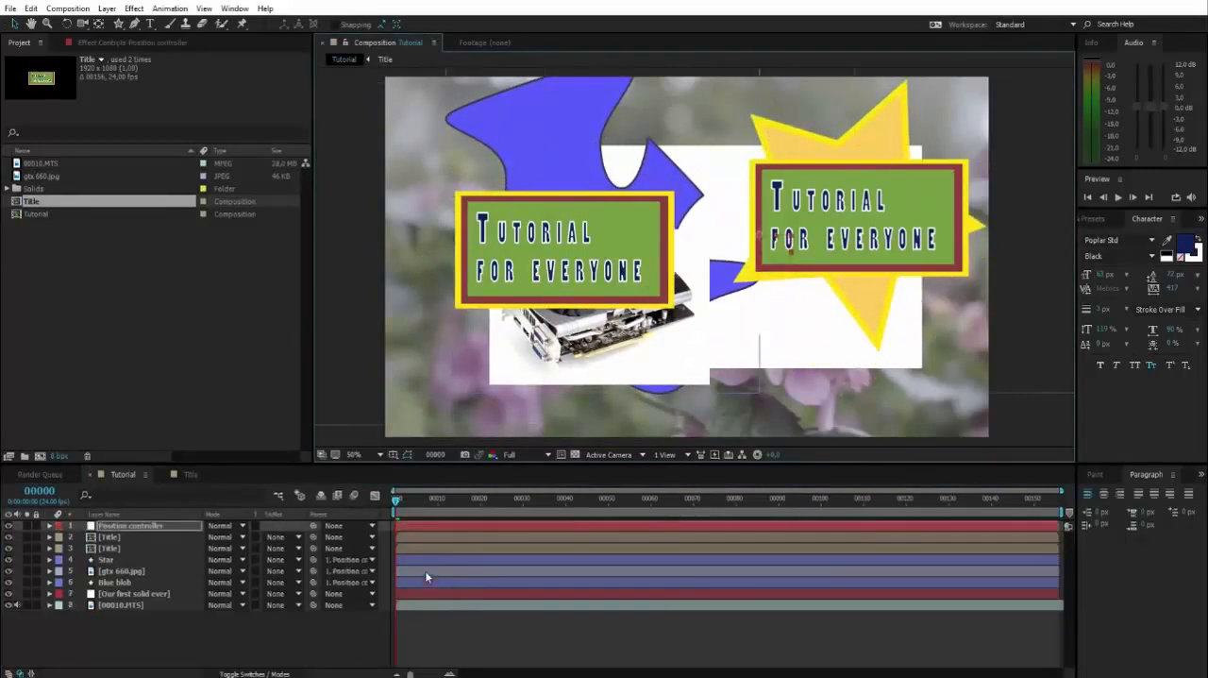
pyautogui.moveTo(708, 280); pyautogui.dragTo(735, 278)
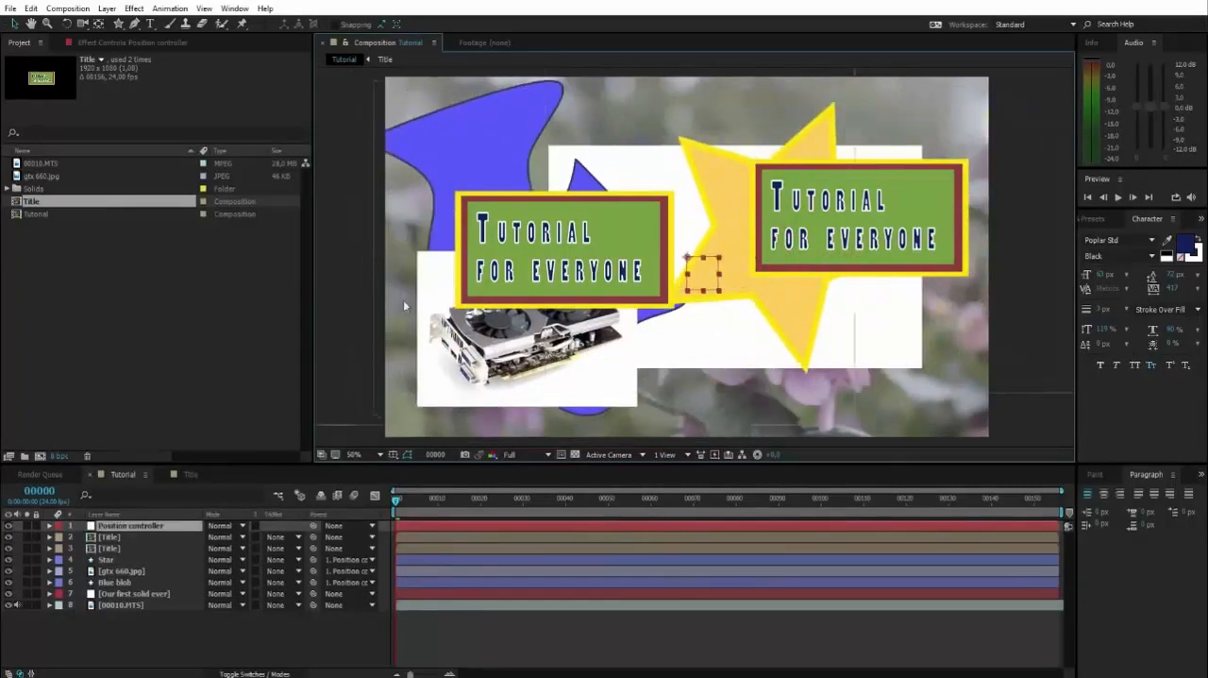
pyautogui.click(345, 336)
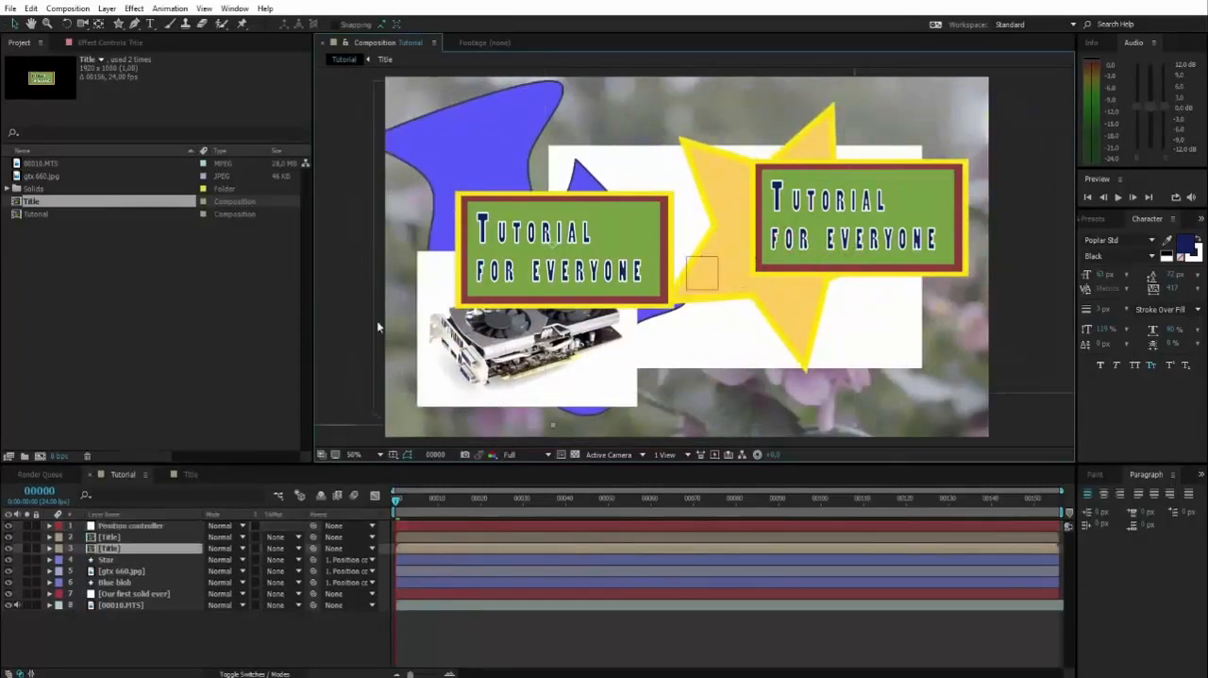